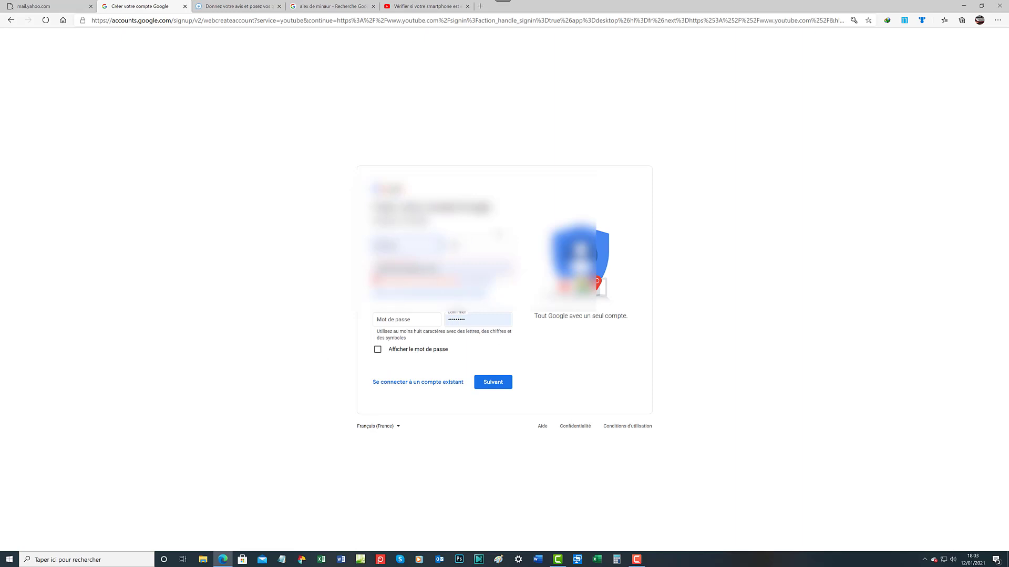
Fill the Nom (last name) field with the saved autofill suggestion starting with 'f'
left_click(491, 249)
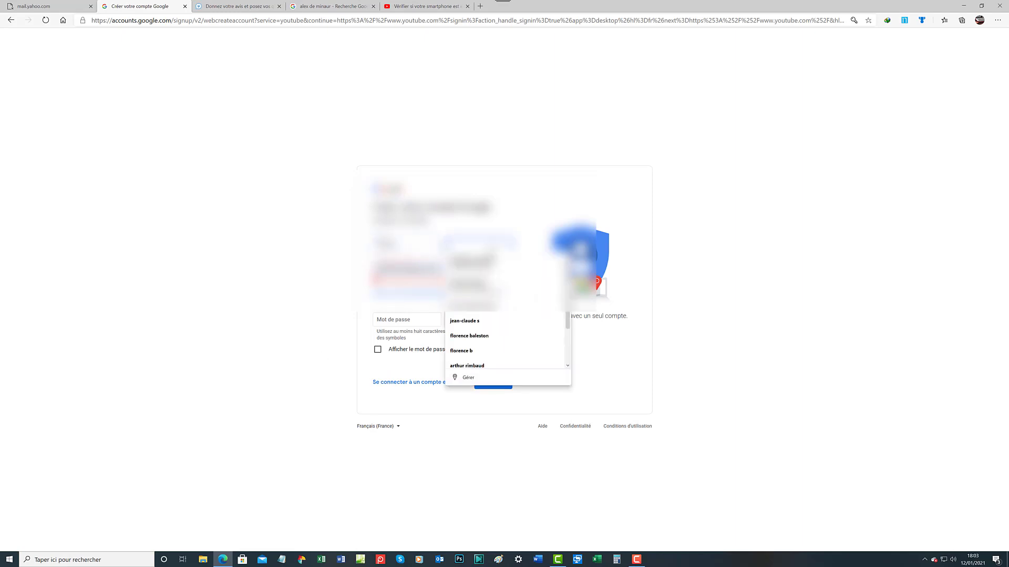
type("f")
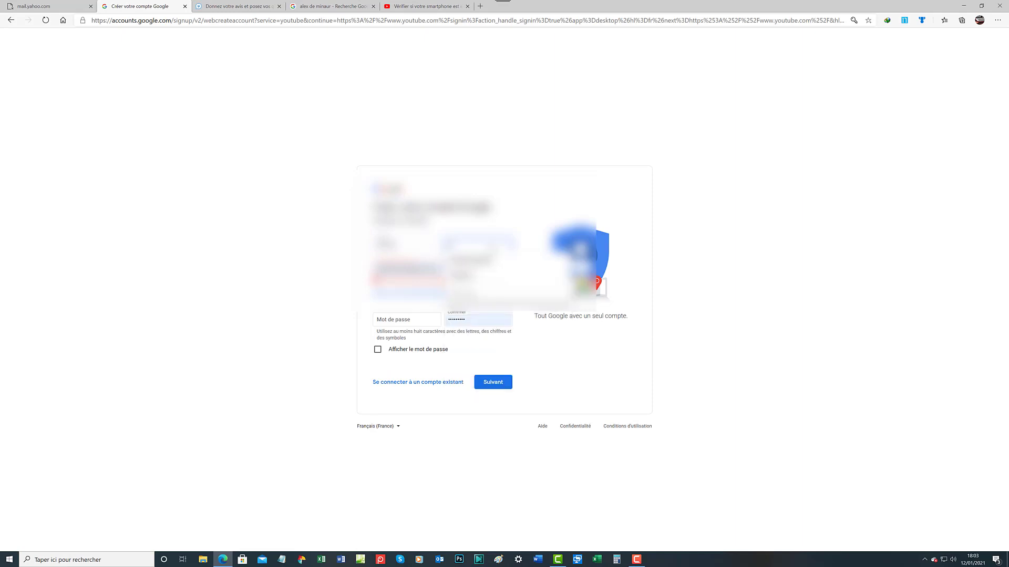
key("Down")
key("Return")
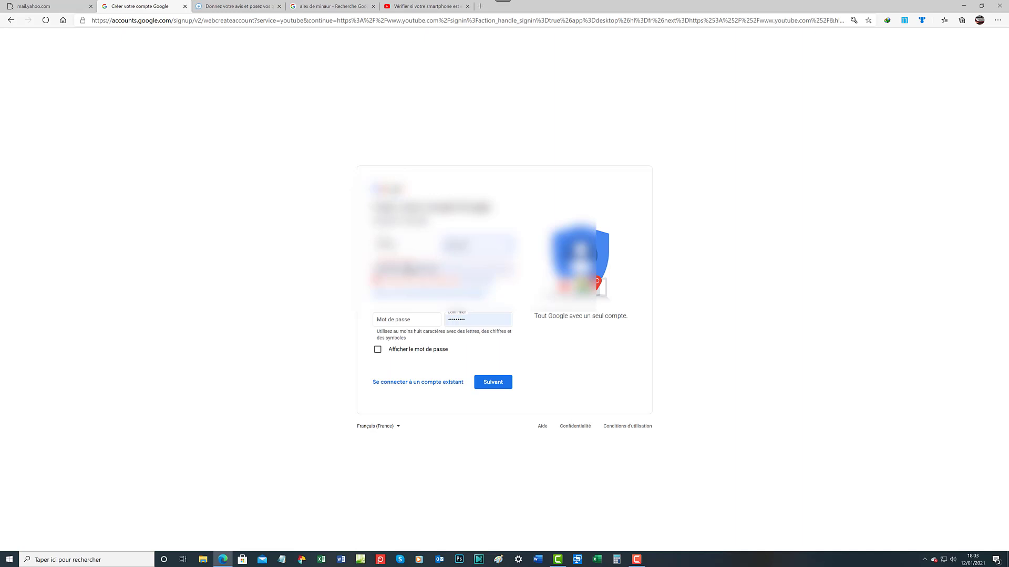
left_click(442, 269)
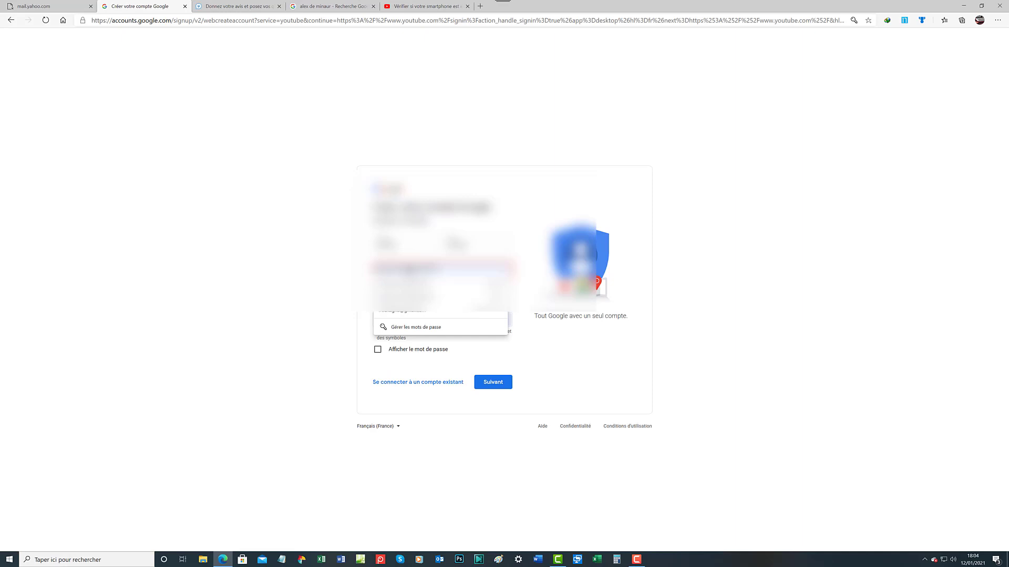
left_click(408, 297)
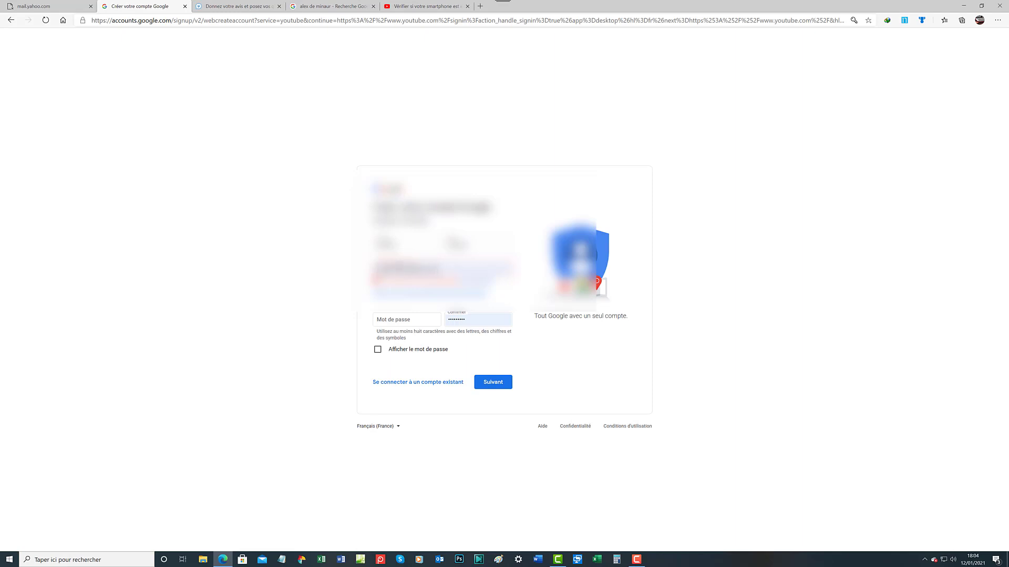
left_click(441, 268)
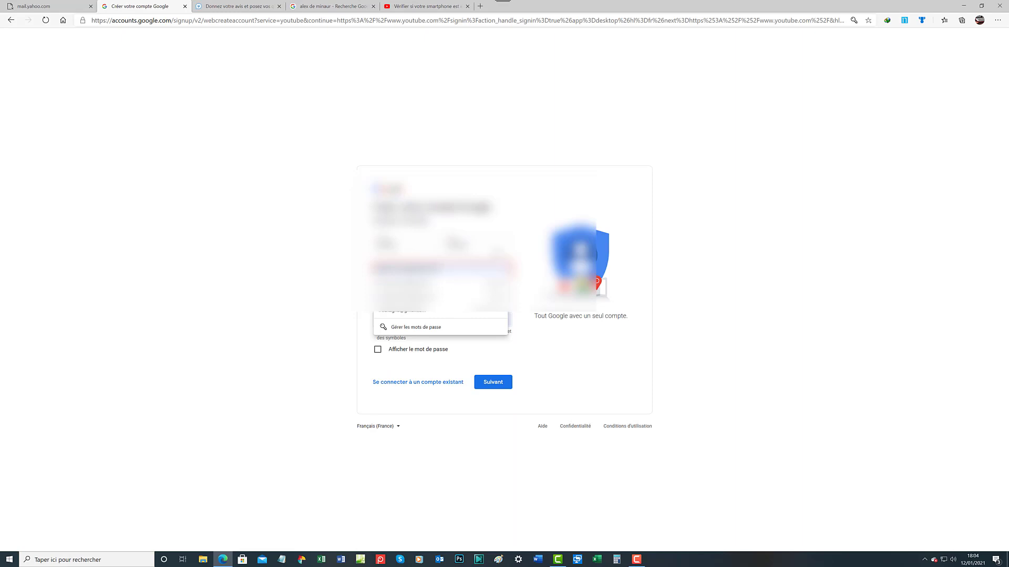
key("Return")
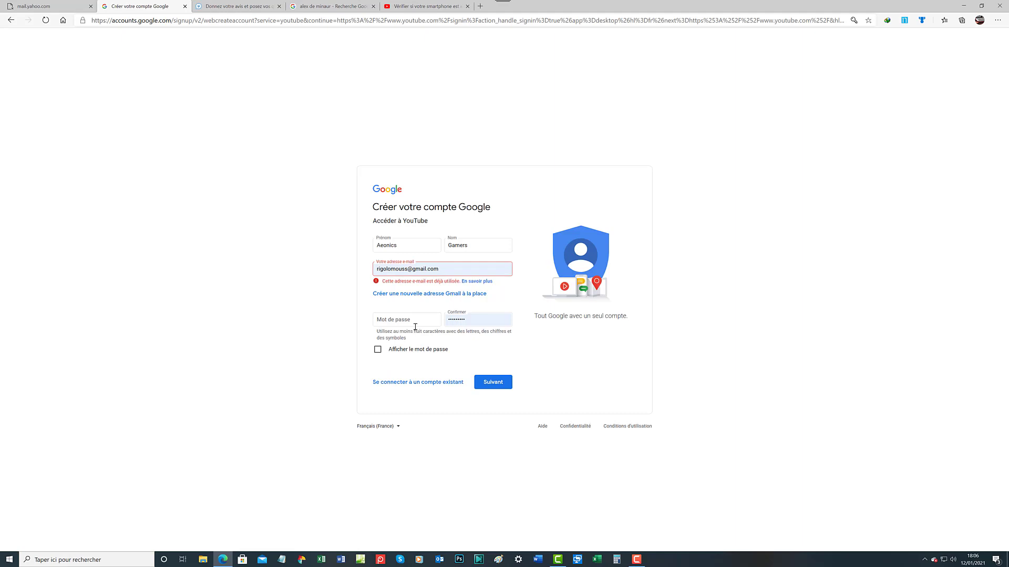
Choose 'Créer une nouvelle adresse Gmail à la place' instead of the already-used e-mail
left_click(429, 295)
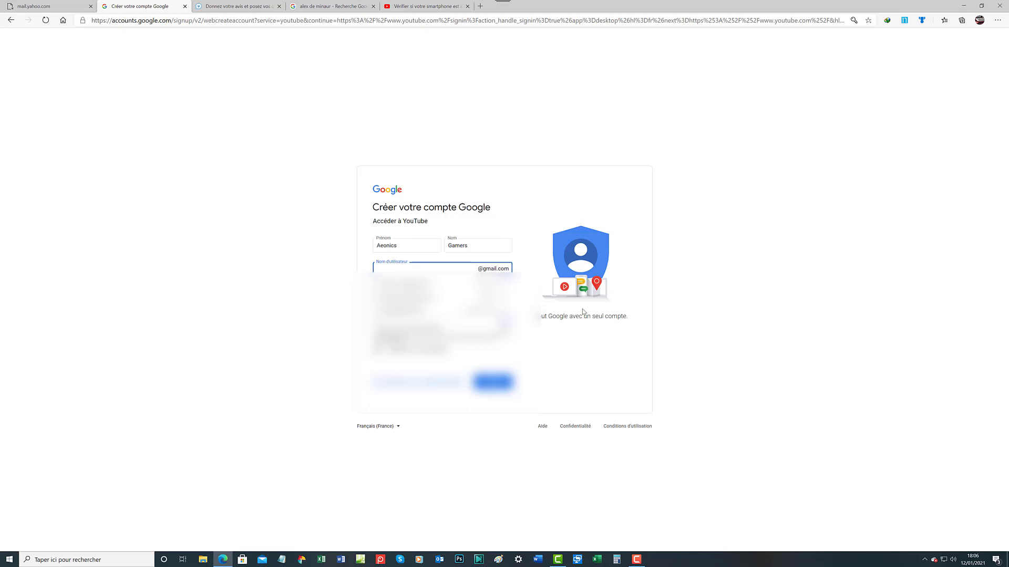
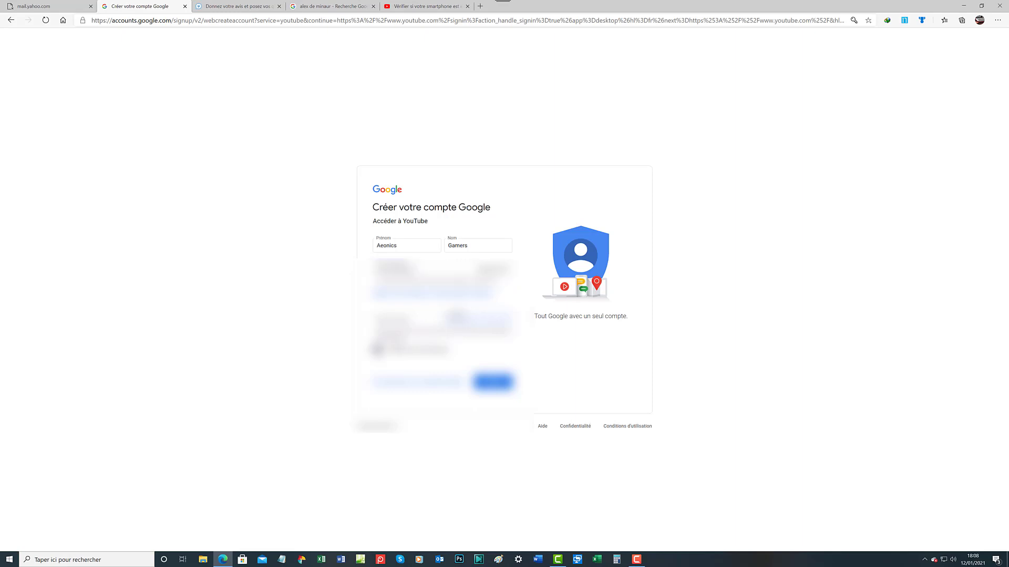
Tick 'Afficher le mot de passe' so the passwords display as plain text
left_click(377, 349)
Enter the account password in the password field
left_click(421, 320)
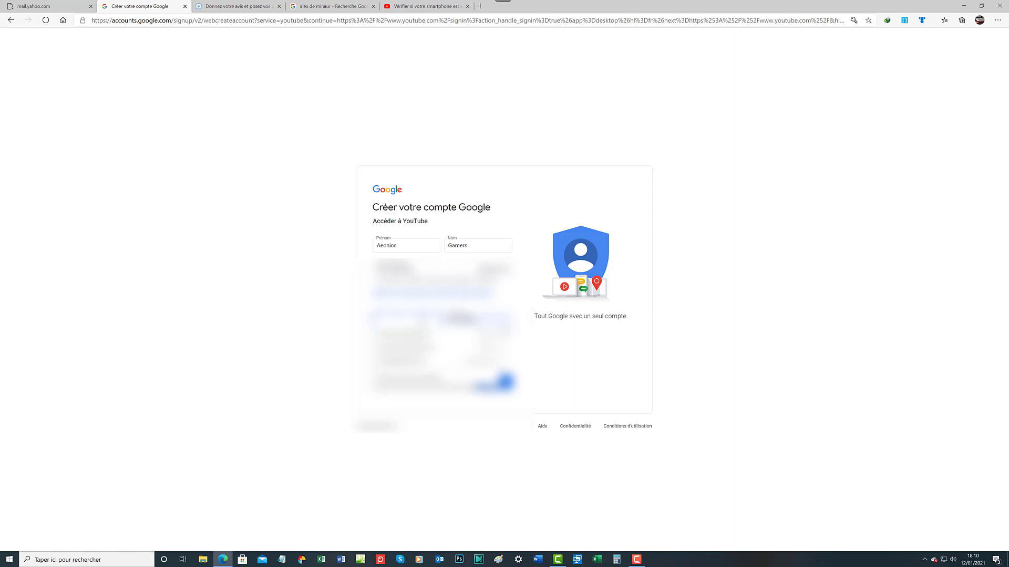
type("•")
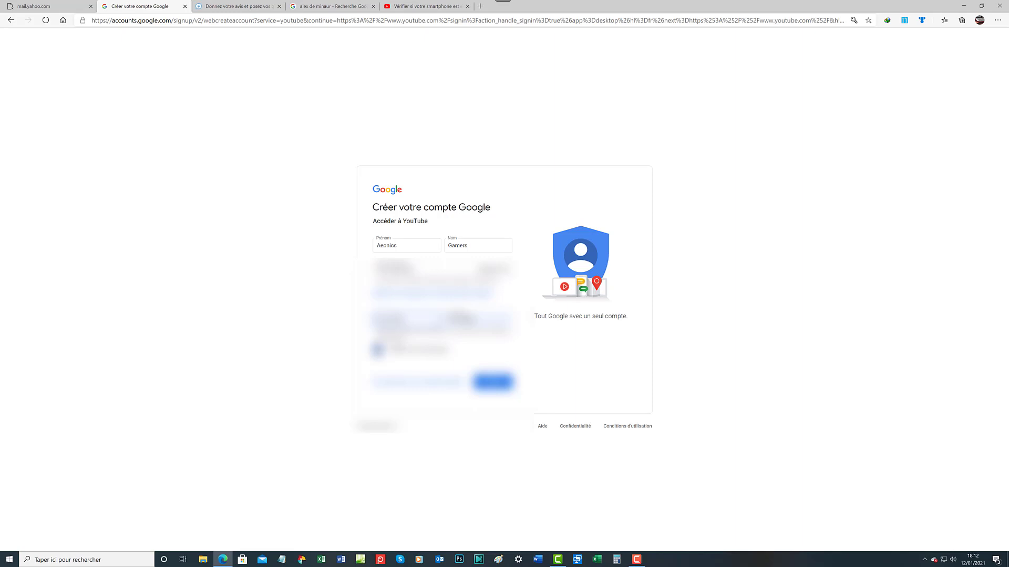
Toggle 'Afficher le mot de passe' to check the passwords, leaving them masked
left_click(377, 350)
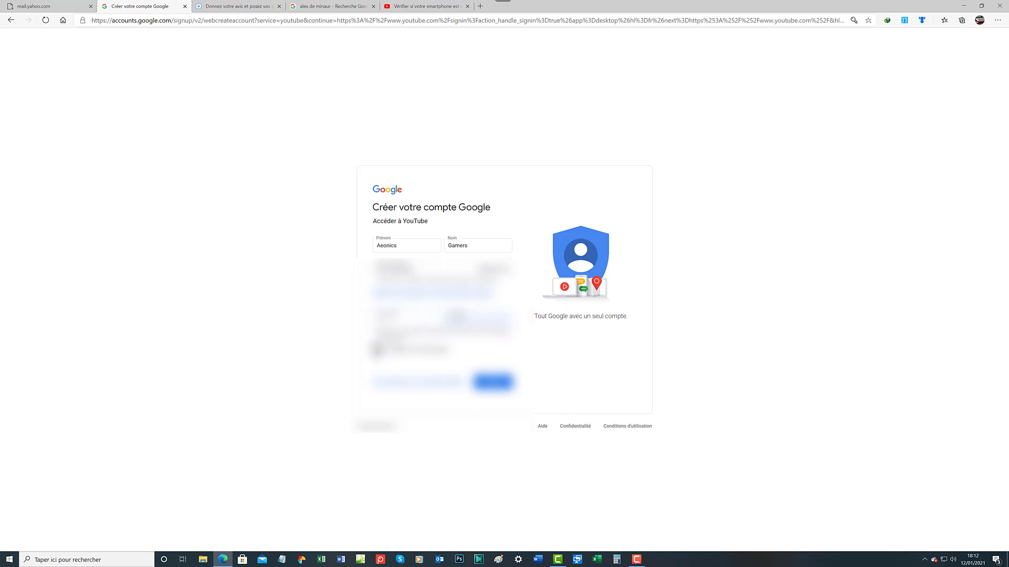
left_click(377, 350)
left_click(377, 350)
left_click(377, 351)
left_click(377, 351)
Submit the signup details, leave the phone number blank and close the autofill dropdown
left_click(494, 383)
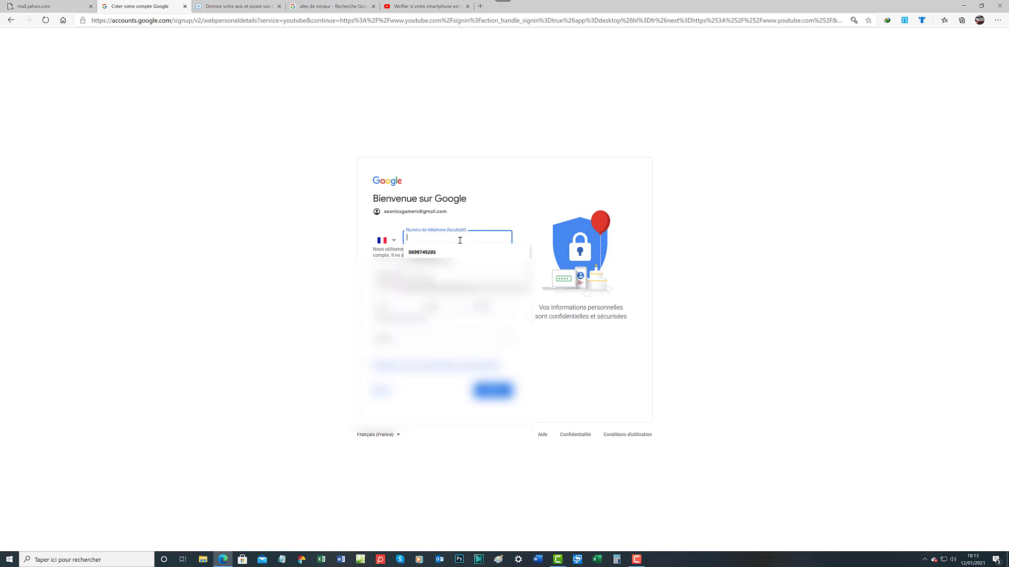
left_click(495, 222)
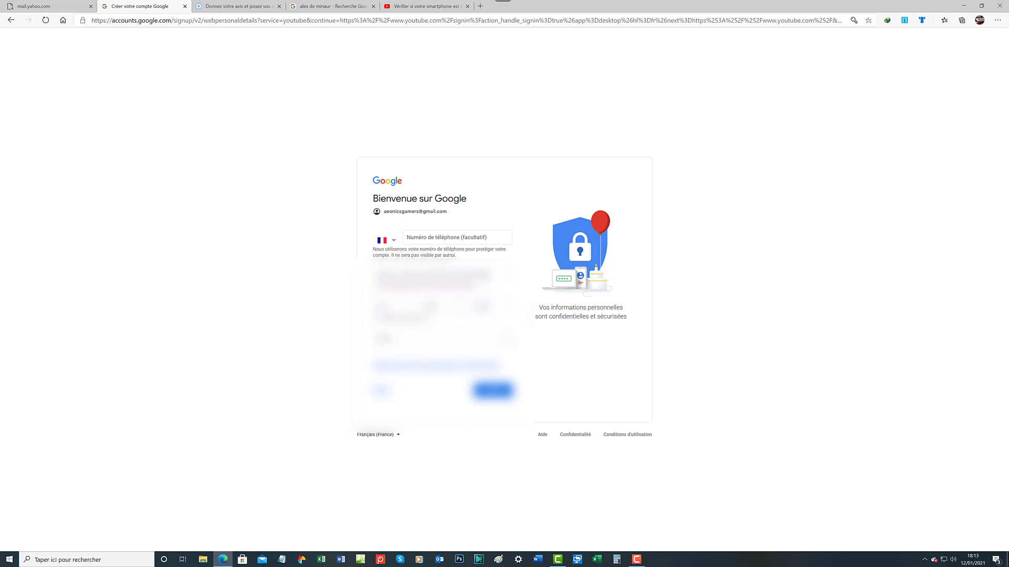
left_click(487, 274)
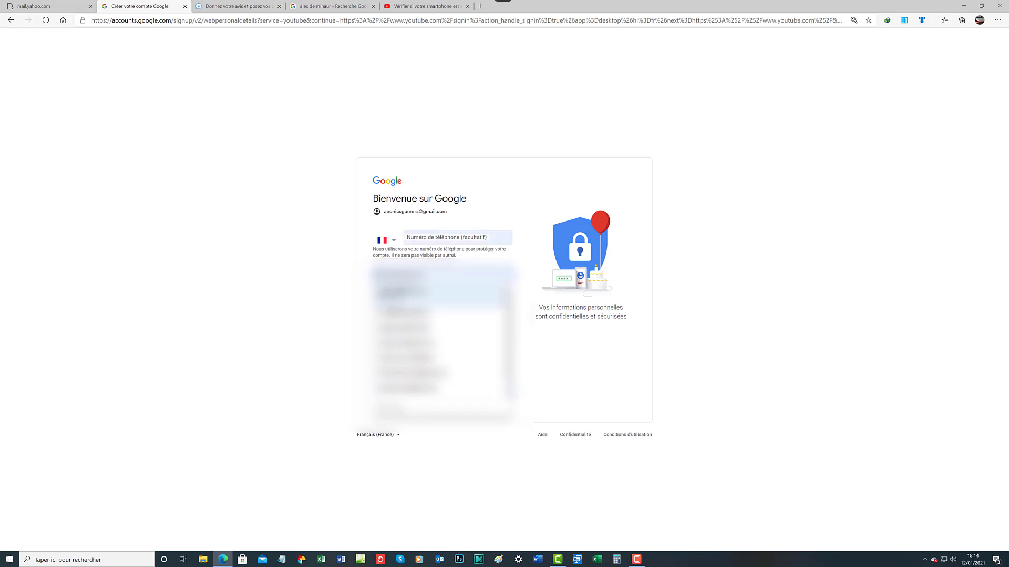
left_click(510, 393)
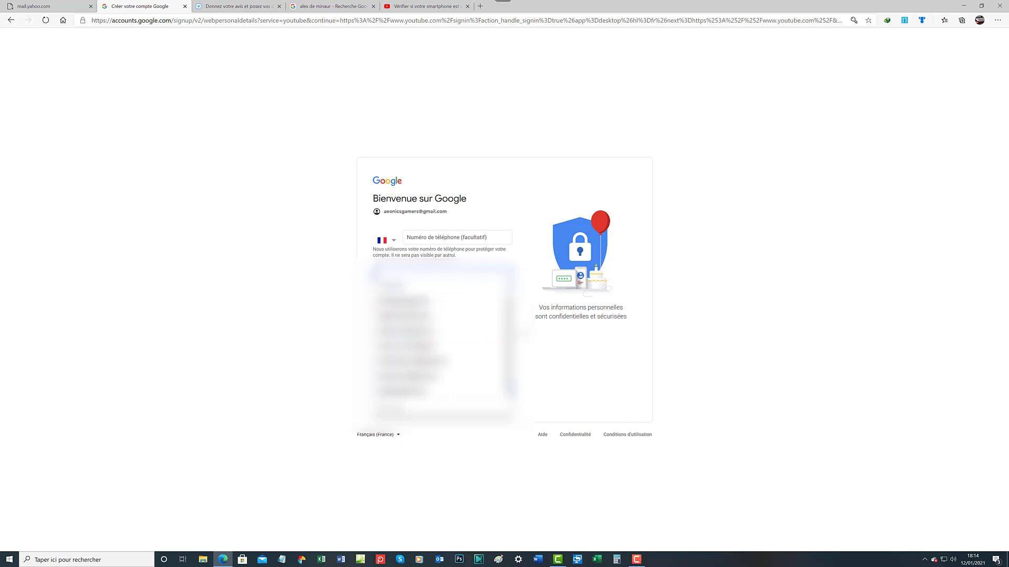
left_click(571, 363)
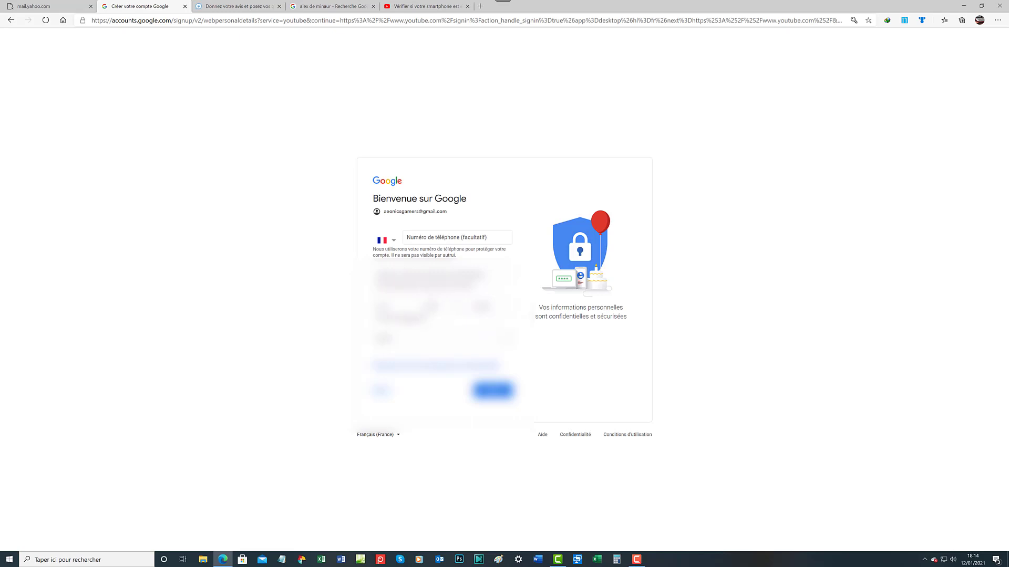
Enter the birth day and pick the birth month from the Month list
left_click(397, 307)
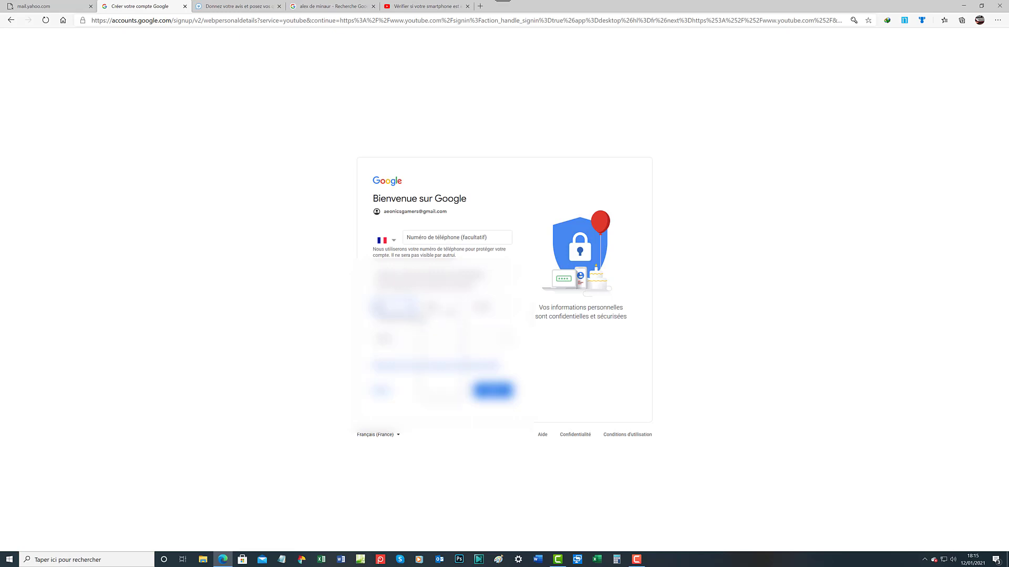
left_click(449, 309)
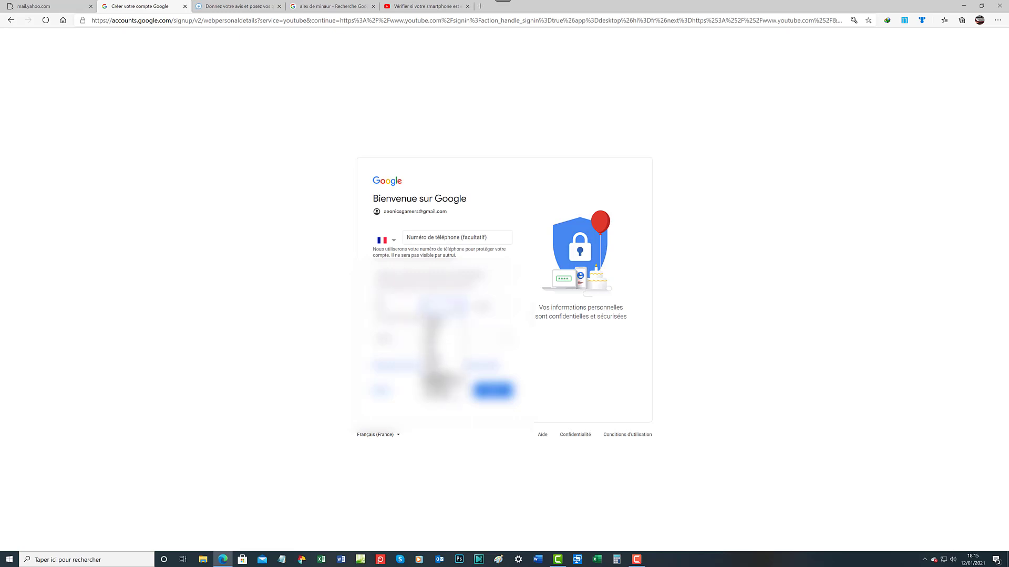
left_click(442, 379)
left_click(492, 307)
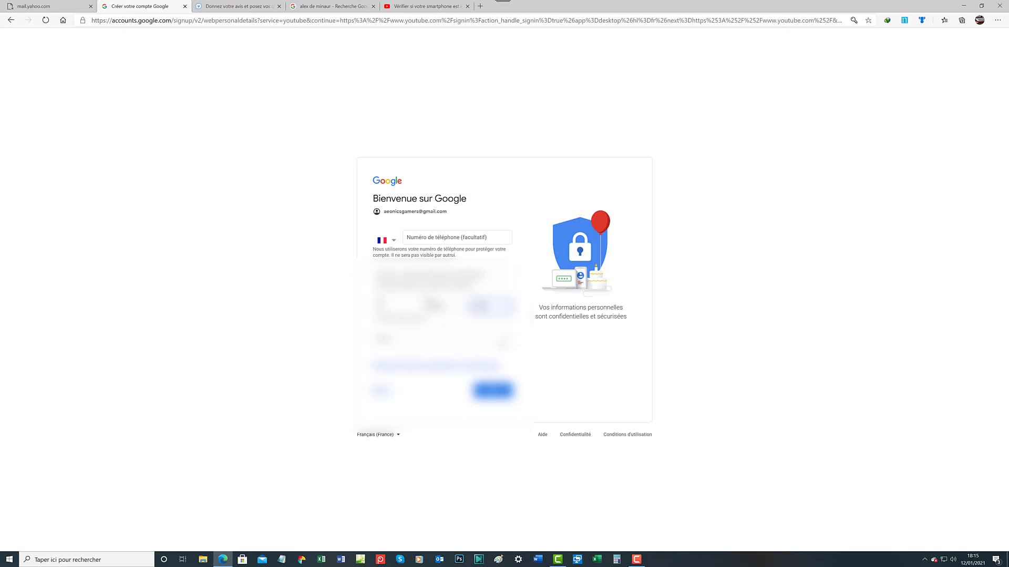
Pick a gender from the list and submit the personal details
left_click(507, 343)
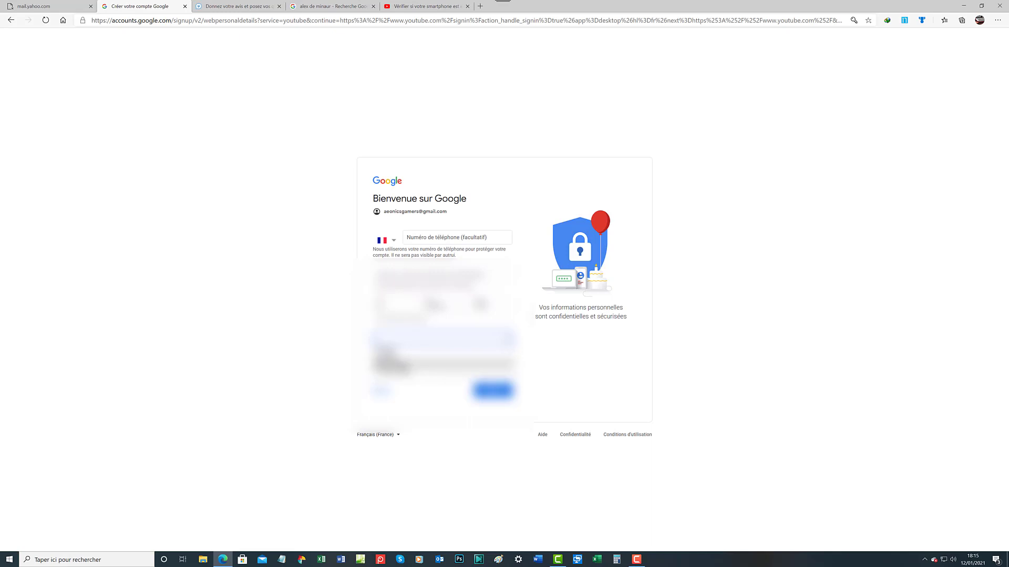
left_click(401, 357)
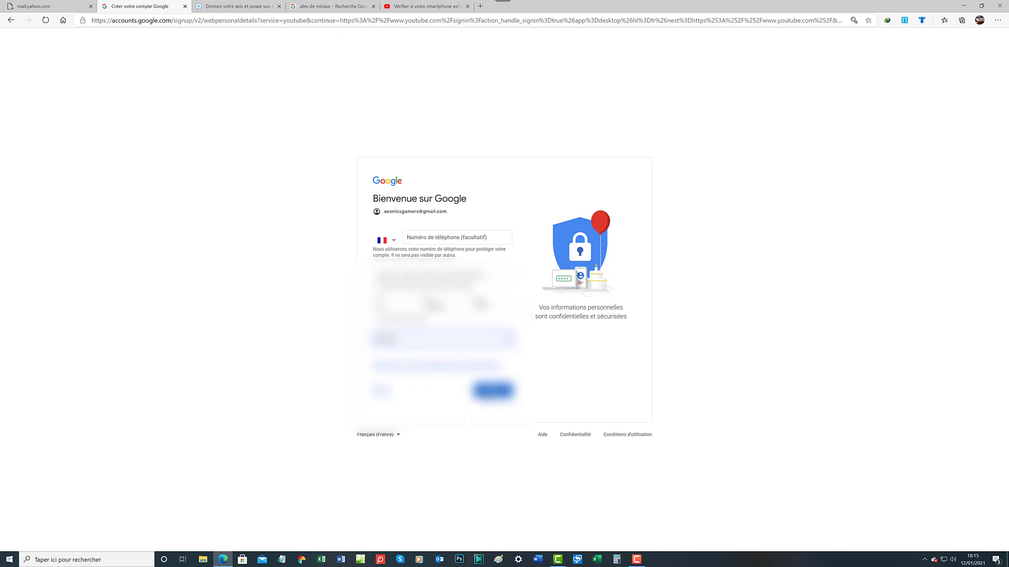
left_click(487, 394)
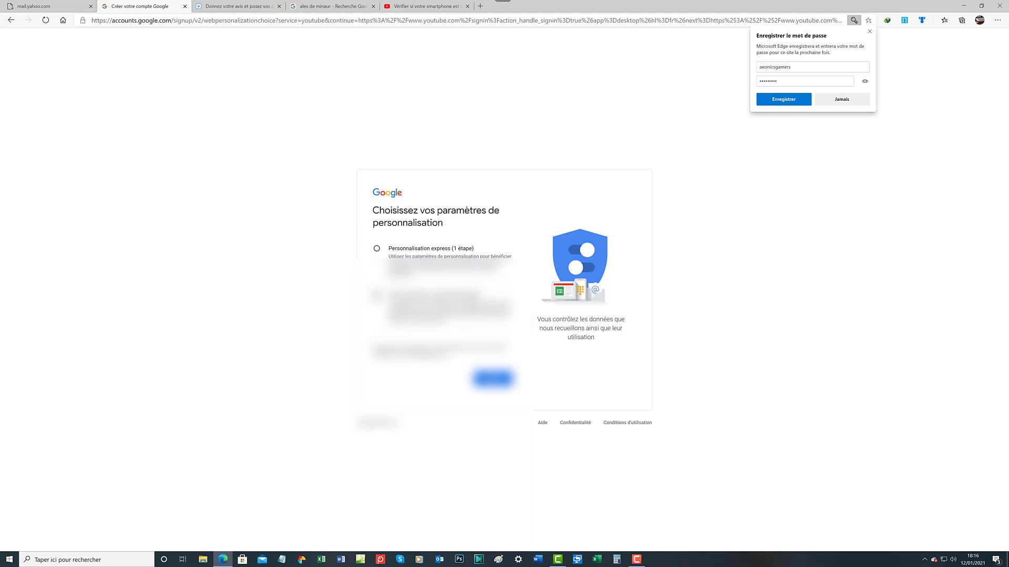
Select 'Personnalisation manuelle (5 étapes)' and continue to the first personalisation step
left_click(376, 295)
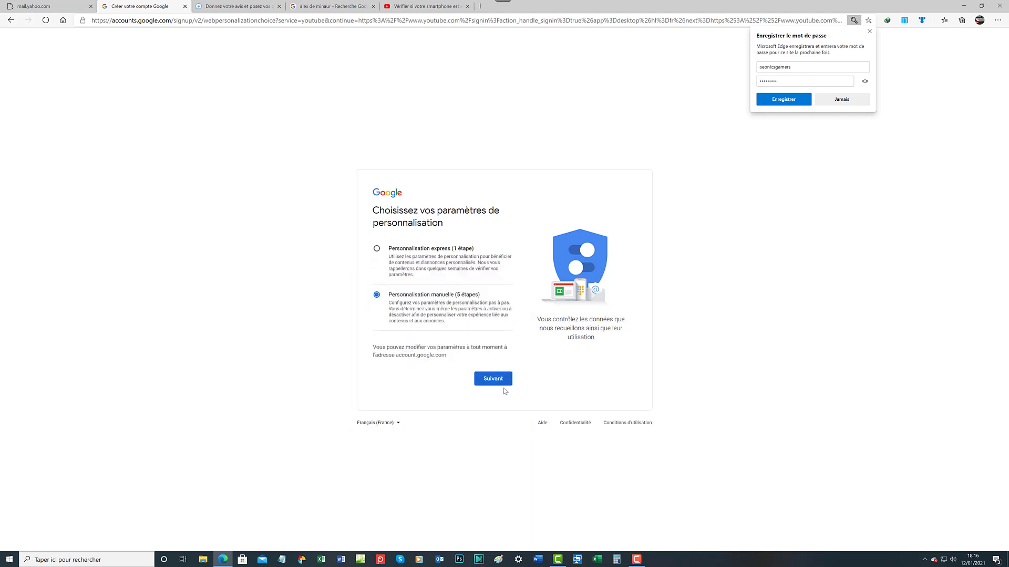
left_click(493, 379)
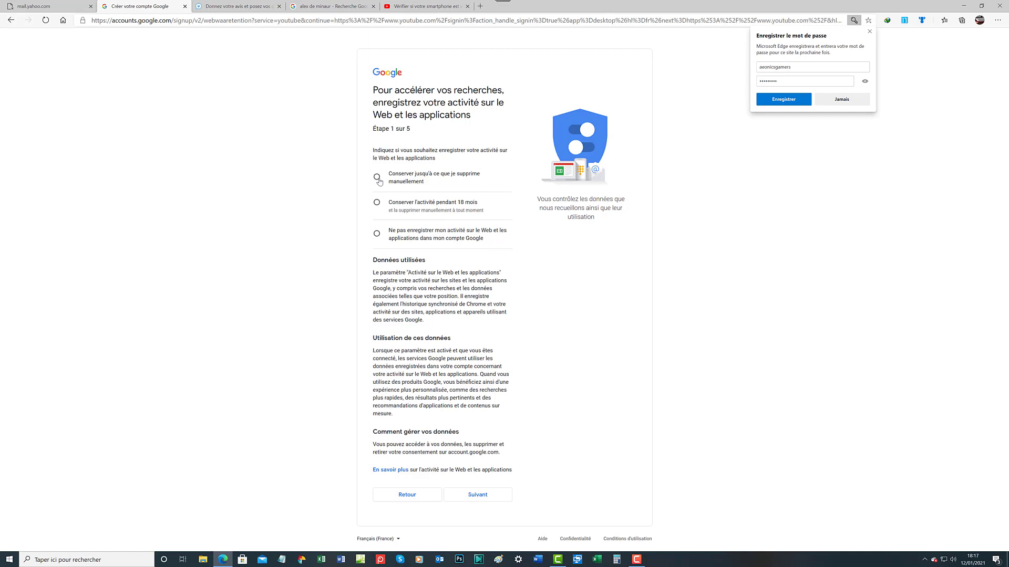
Choose 'Conserver jusqu'à ce que je supprime manuellement' for Web & App Activity
left_click(377, 179)
Advance to step 2 of 5 and keep YouTube history until manually deleted
left_click(483, 497)
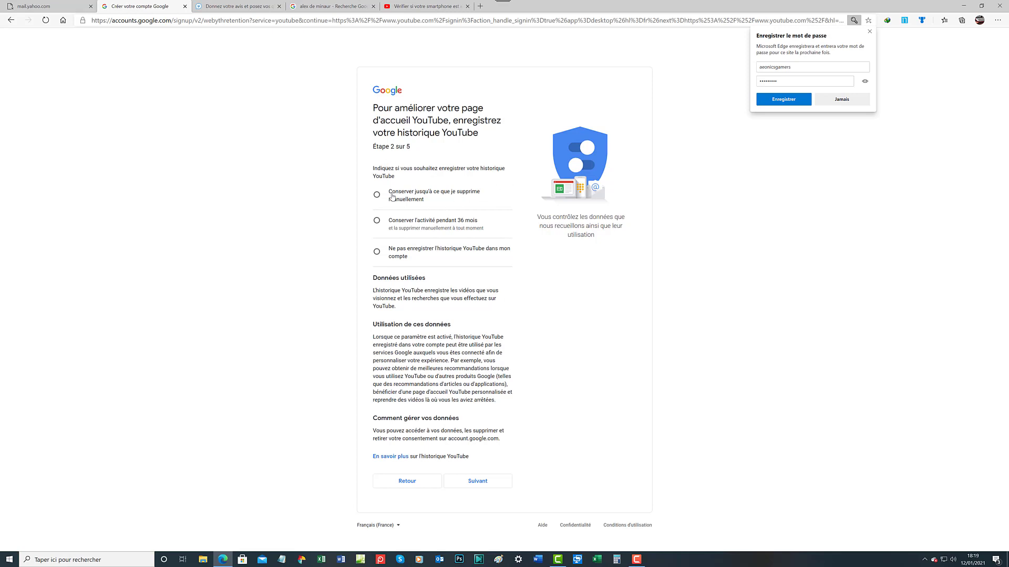
left_click(376, 196)
Continue to step 3 of 5, the 'Personnalisation des annonces' page
left_click(485, 489)
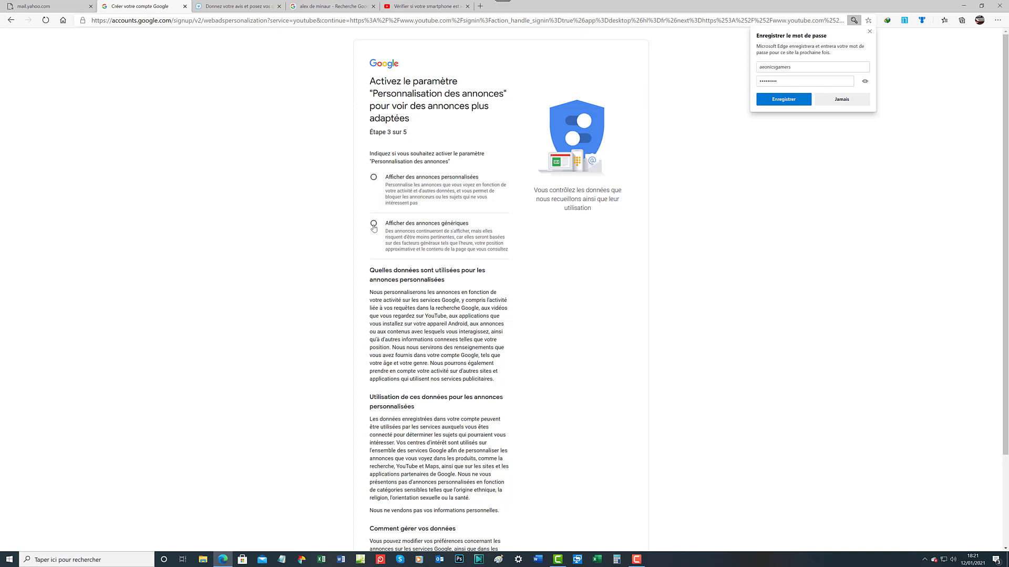
Select 'Afficher des annonces génériques' and scroll down to the Suivant button
left_click(374, 224)
scroll(500, 283, "down", 1)
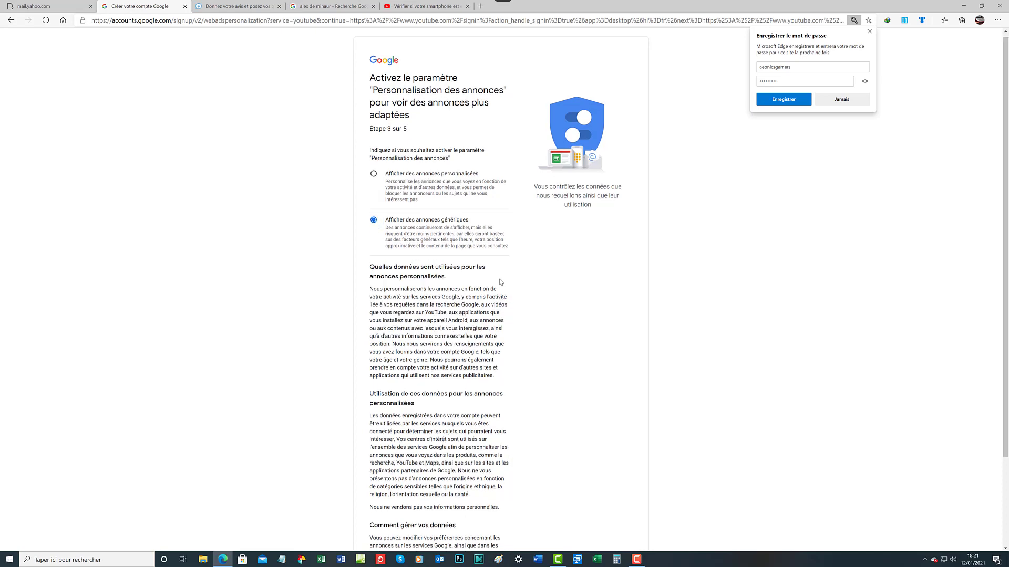
scroll(500, 283, "down", 2)
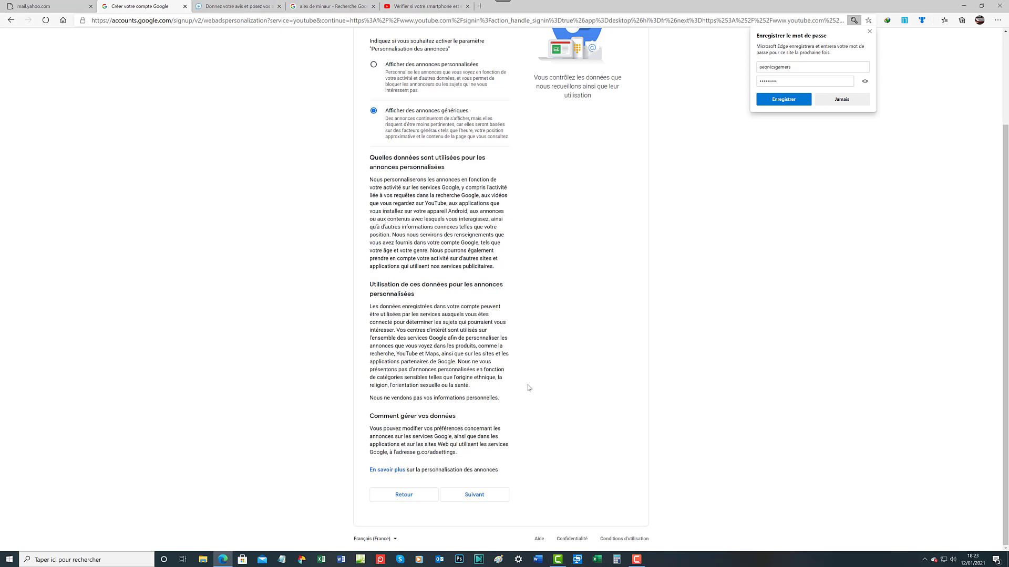
Go to step 4 and tick 'Rappels concernant les règles de confidentialité'
left_click(491, 497)
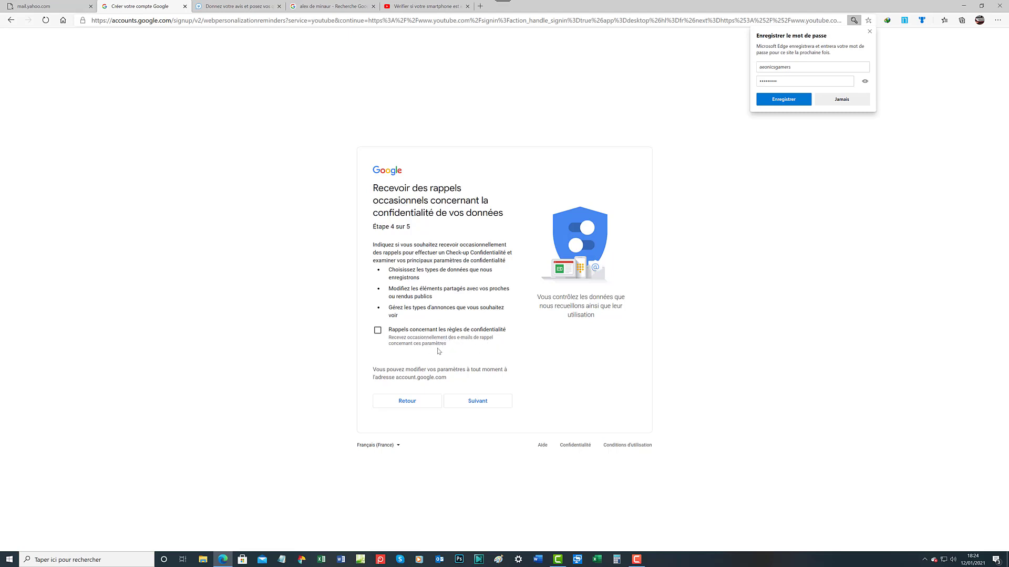
left_click(376, 334)
Advance to the step 5 summary and save the new account's password in Edge
left_click(484, 402)
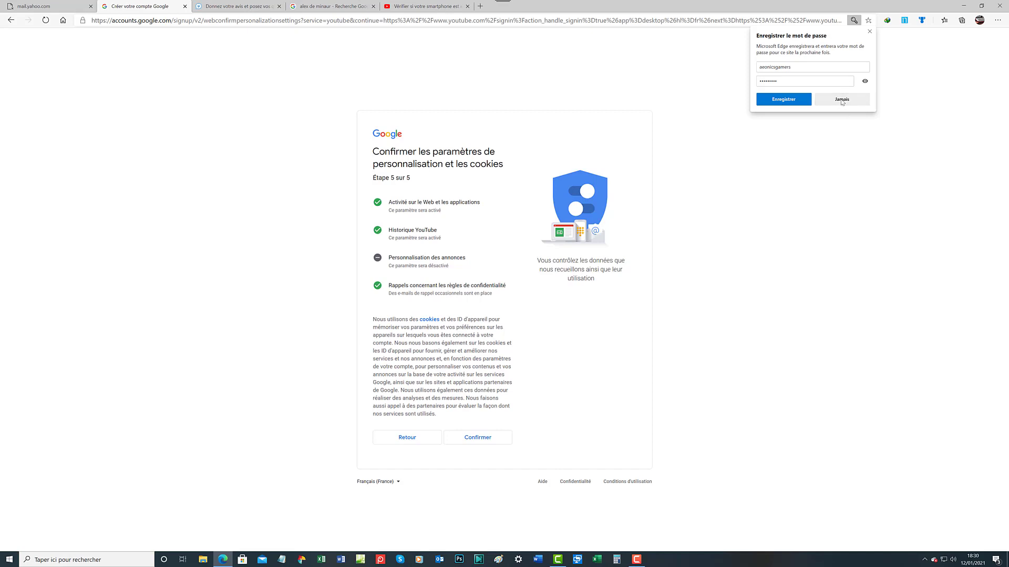
left_click(772, 103)
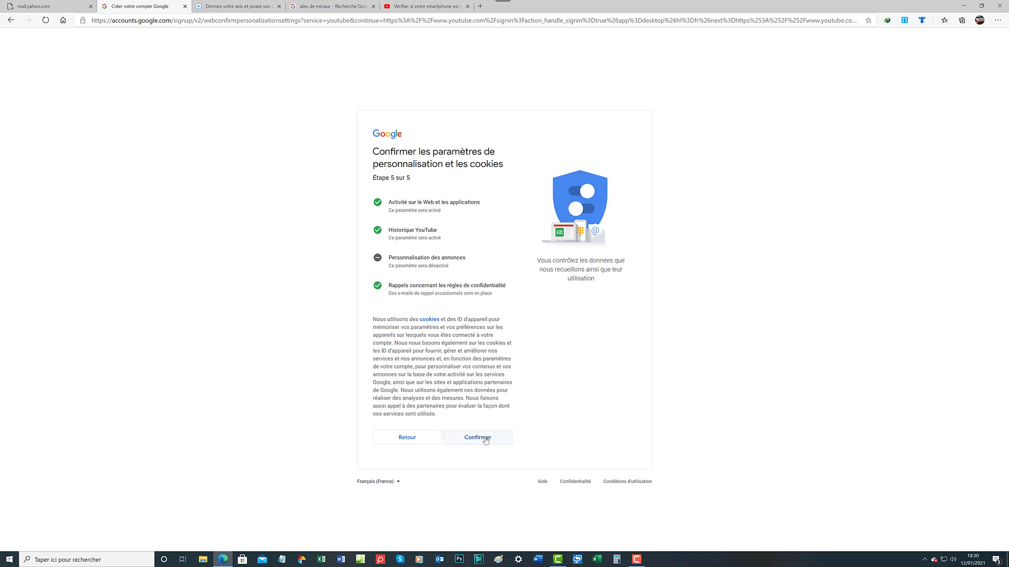
Confirm the step 5 settings and scroll the privacy and terms page toward J'accepte
left_click(485, 441)
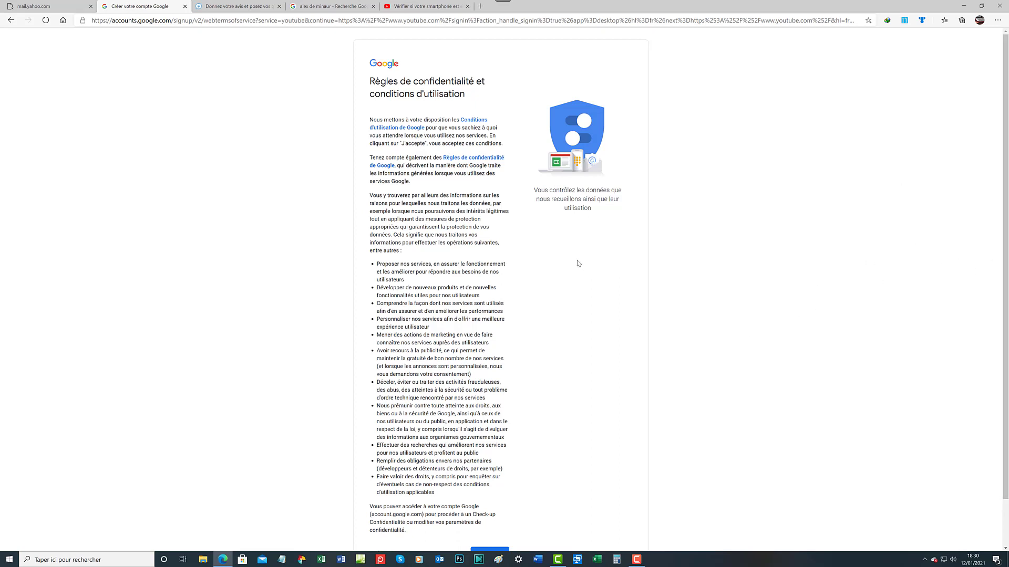
scroll(578, 261, "down", 1)
scroll(580, 261, "down", 1)
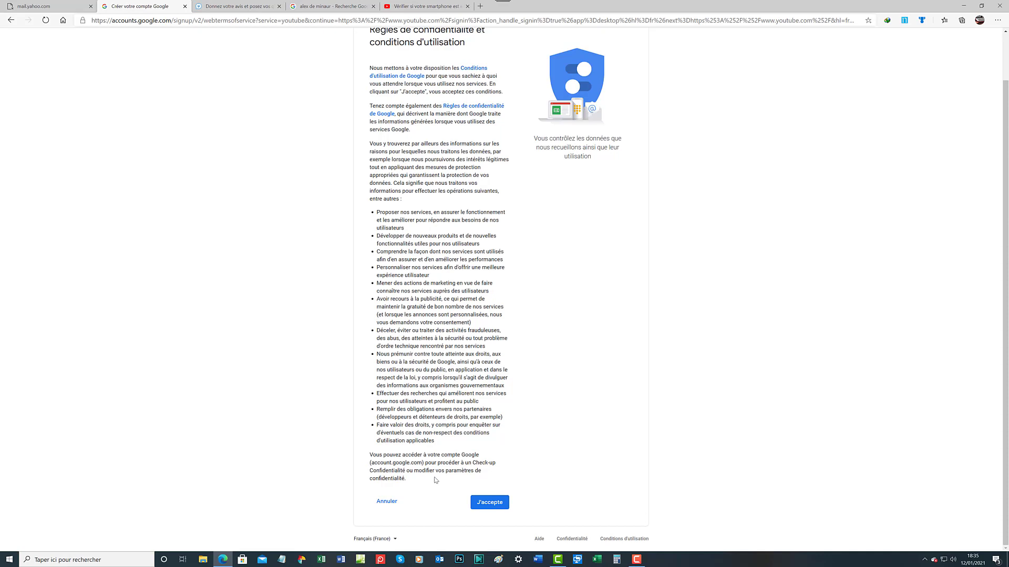
Accept Google's terms with J'accepte and land on the signed-in YouTube home page
left_click(494, 506)
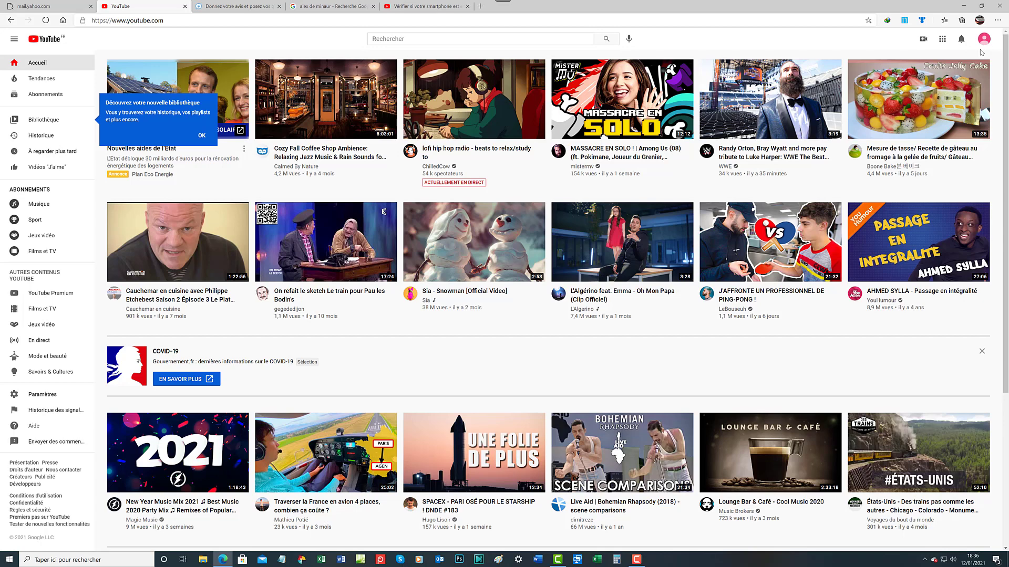
mouse_move(962, 65)
mouse_move(717, 75)
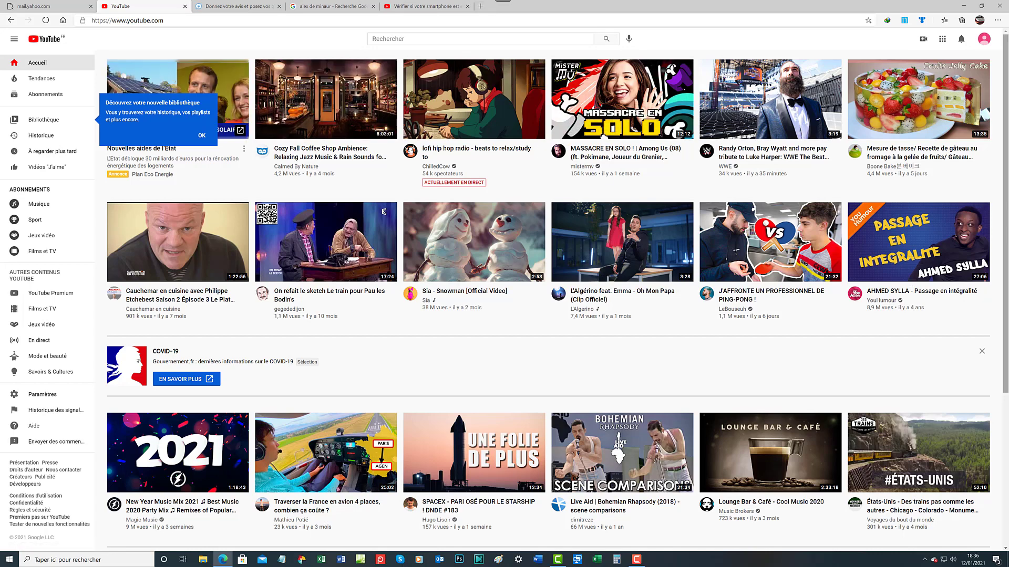
scroll(979, 297, "down", 4)
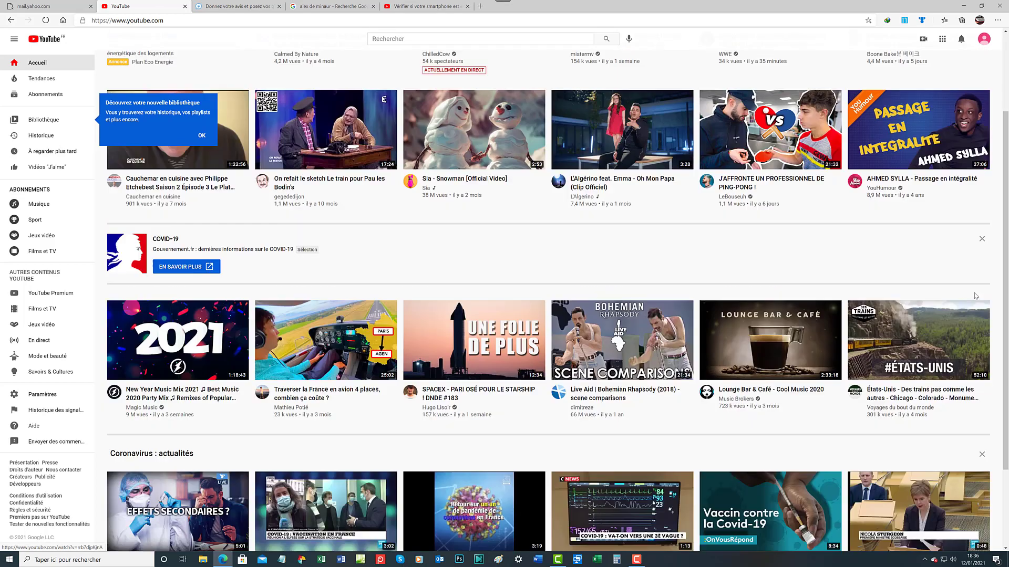
scroll(926, 264, "down", 3)
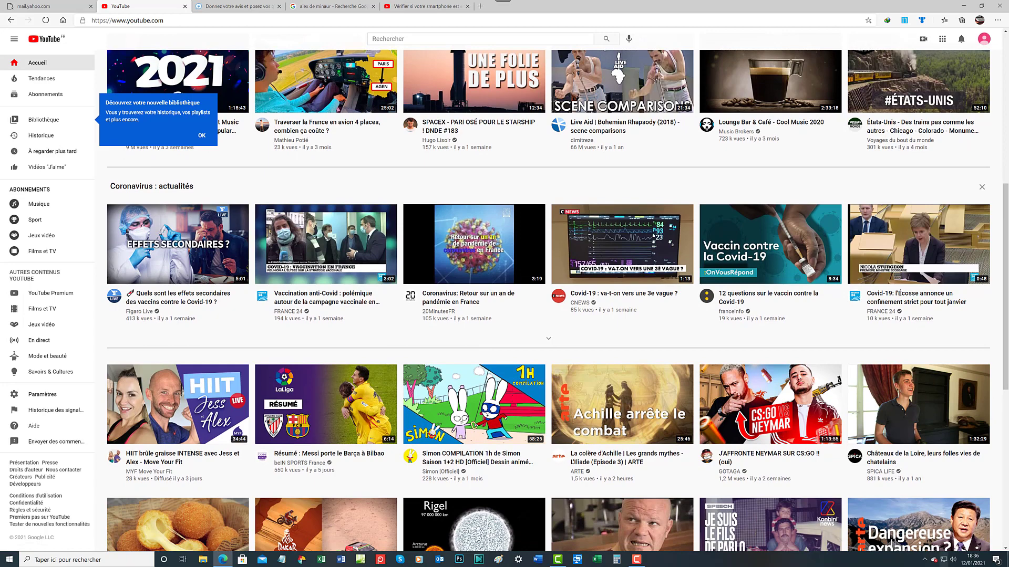
scroll(628, 392, "up", 7)
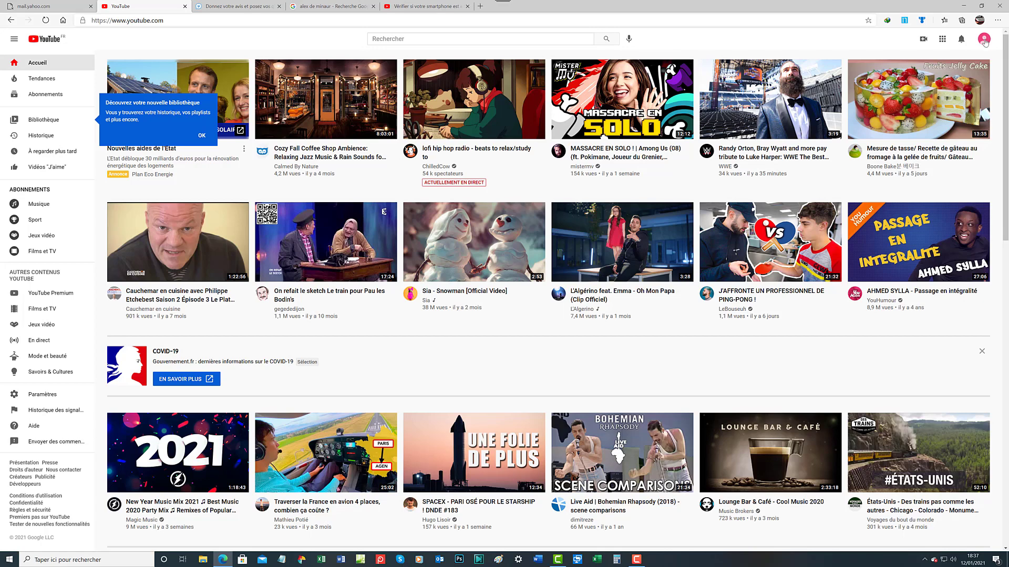
Open the account menu from the profile avatar at the top right
left_click(984, 40)
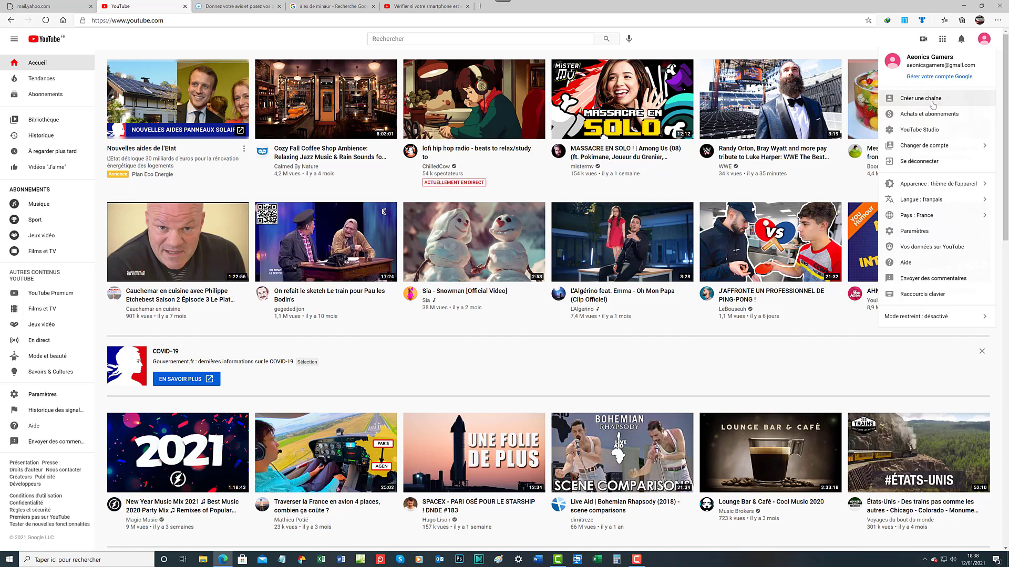
Choose Créer une chaîne from the account menu
left_click(934, 104)
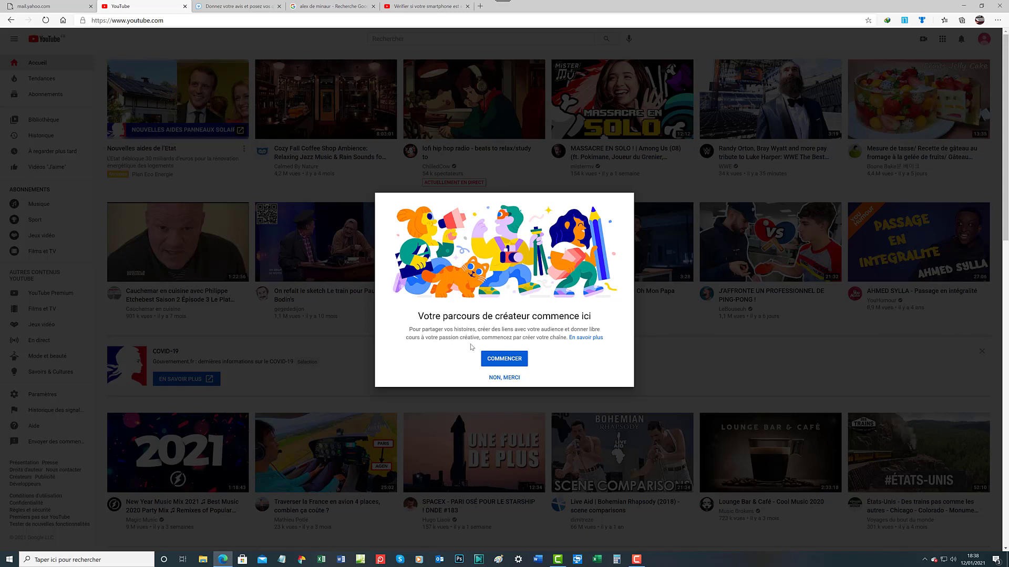
Start channel creation with COMMENCER in the creator-journey dialog
left_click(502, 360)
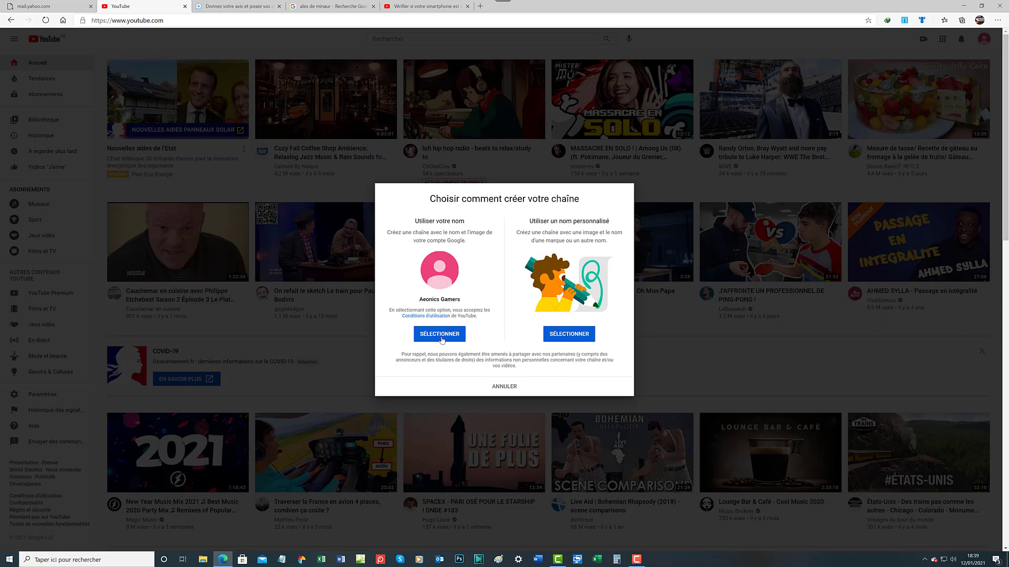
Create the channel under the account name Aeonics Gamers
left_click(442, 335)
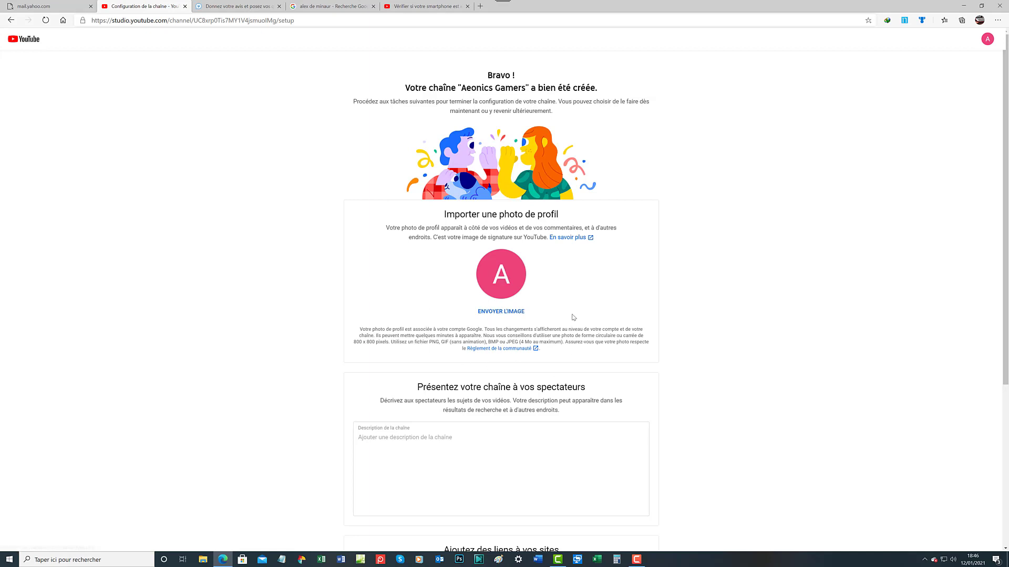
left_click(519, 348)
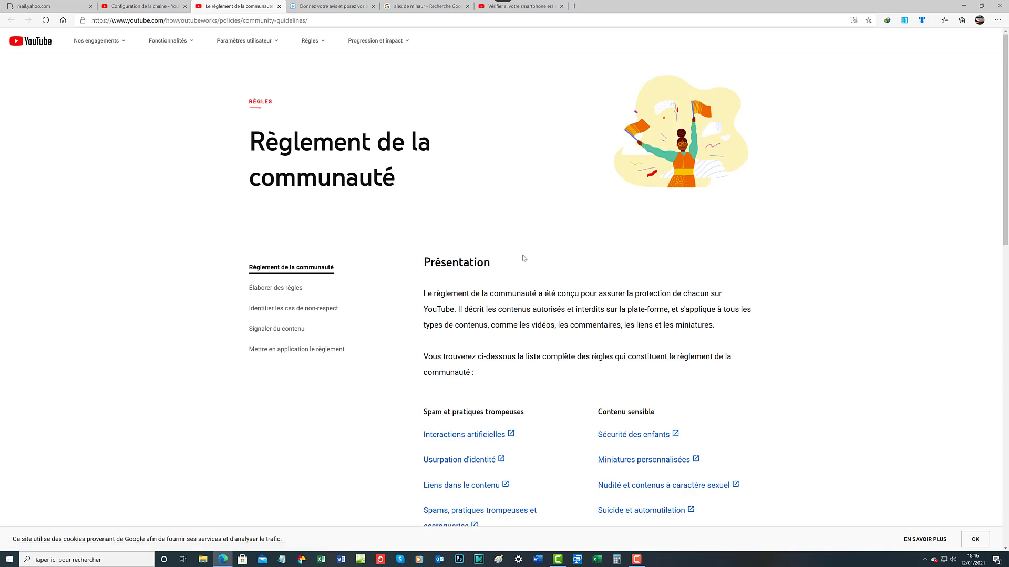
scroll(523, 255, "down", 5)
scroll(523, 256, "up", 1)
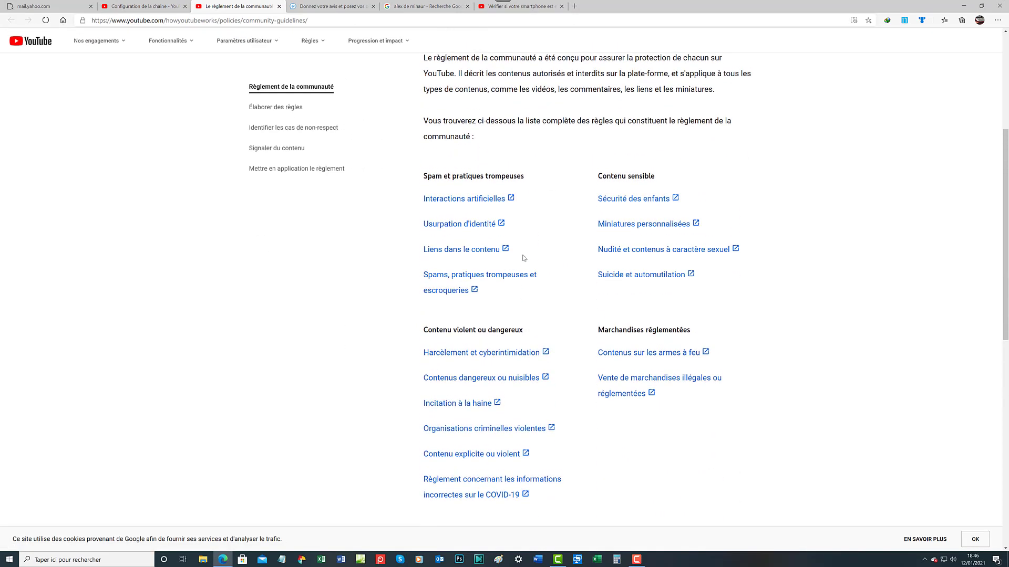
scroll(524, 258, "up", 1)
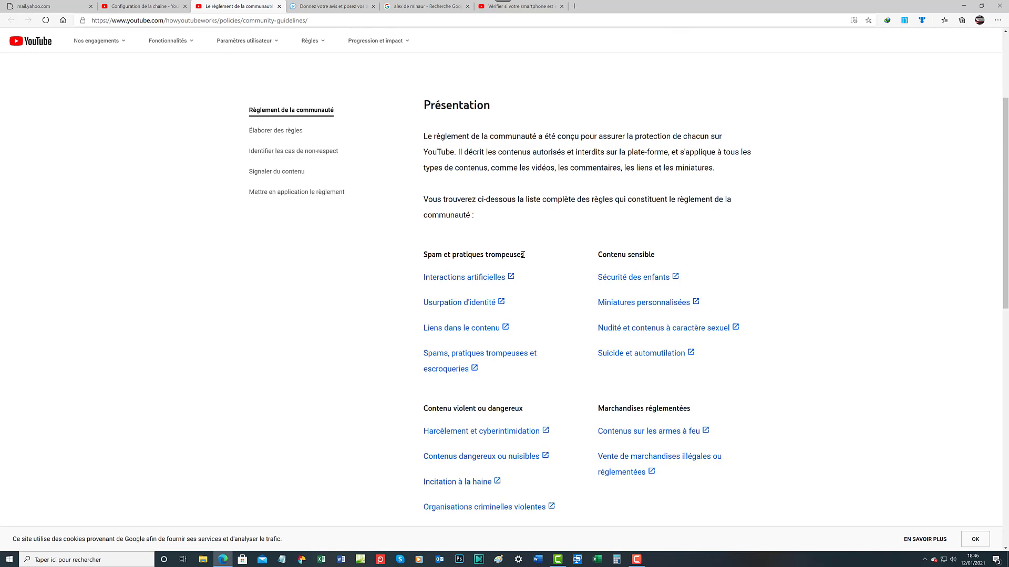
scroll(579, 311, "down", 2)
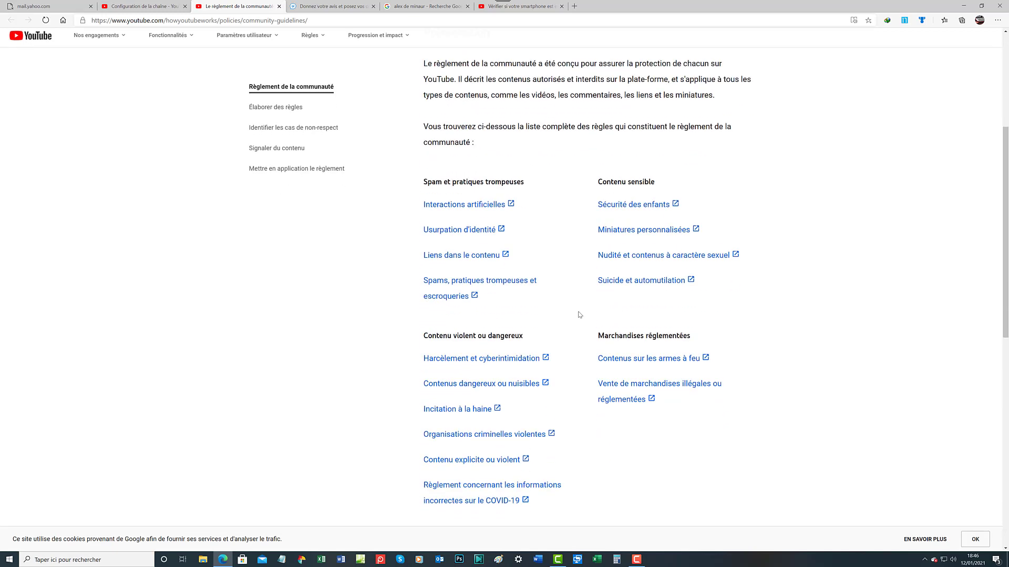
scroll(578, 311, "down", 3)
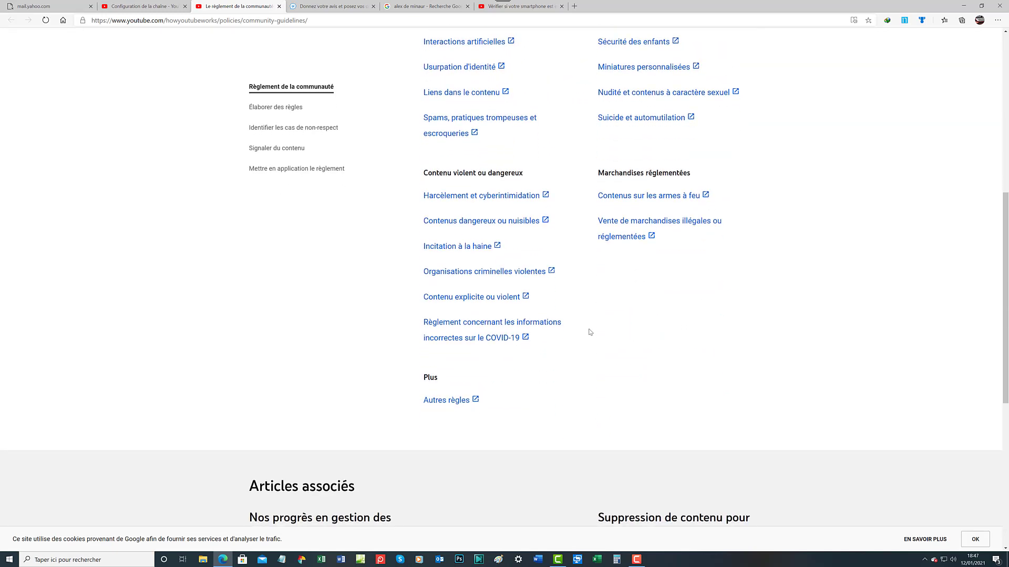
scroll(597, 343, "up", 3)
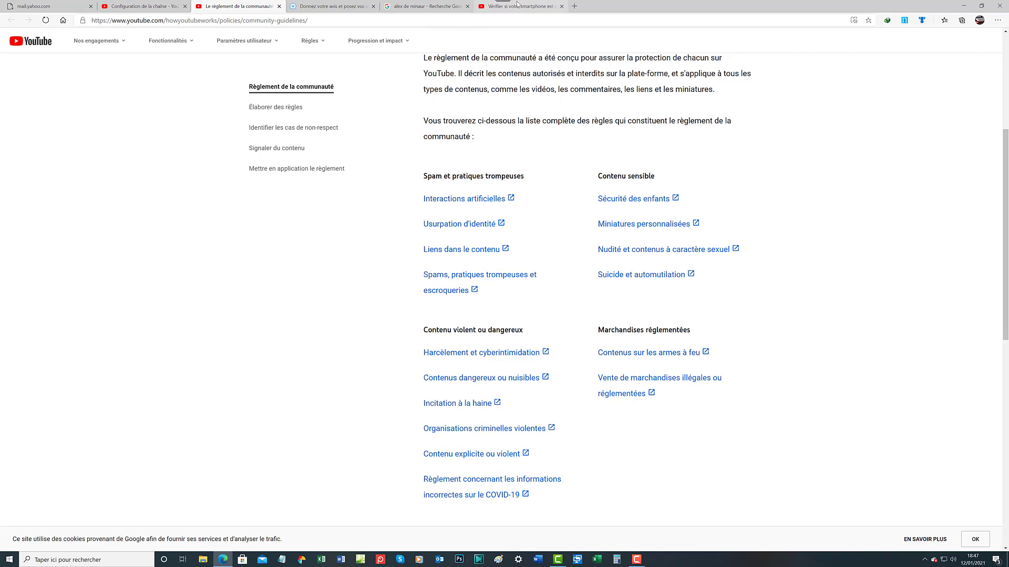
scroll(361, 179, "down", 2)
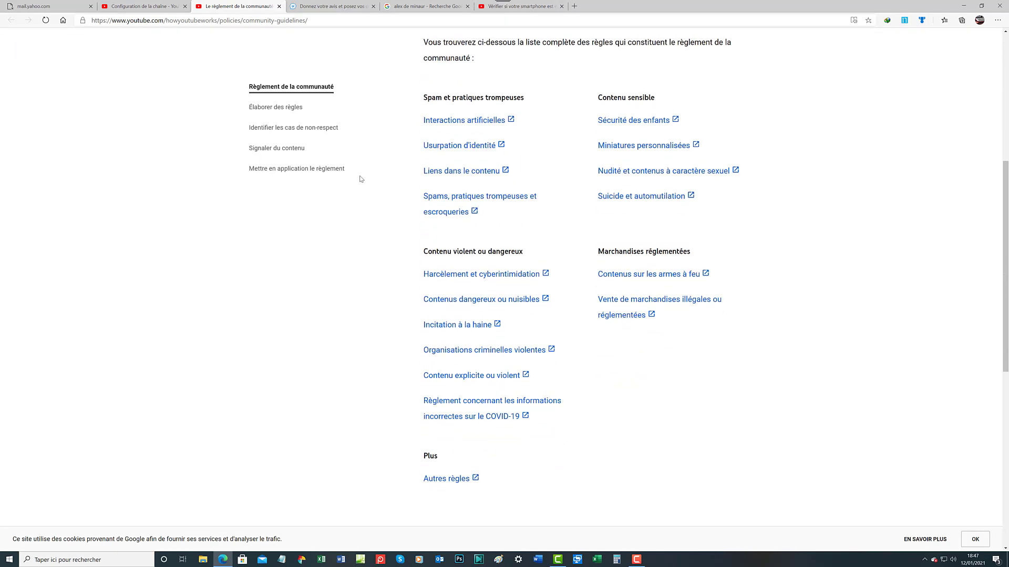
scroll(360, 180, "up", 5)
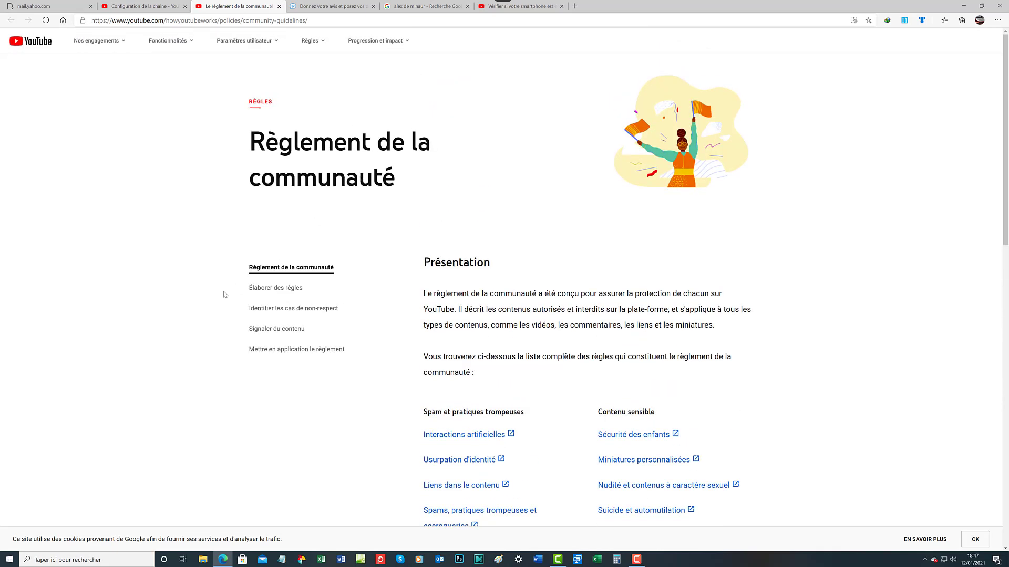
scroll(299, 285, "down", 3)
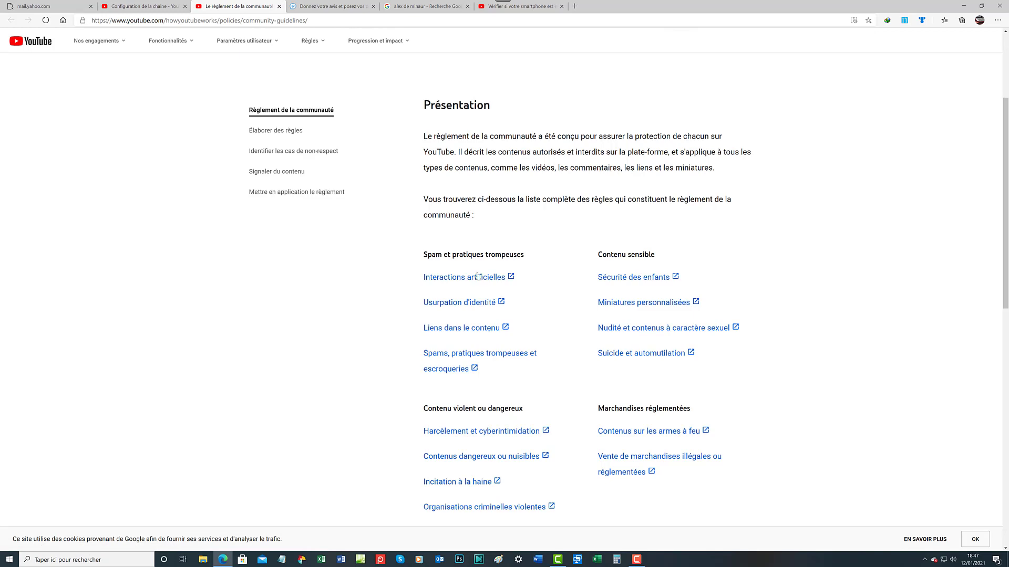
scroll(478, 275, "down", 3)
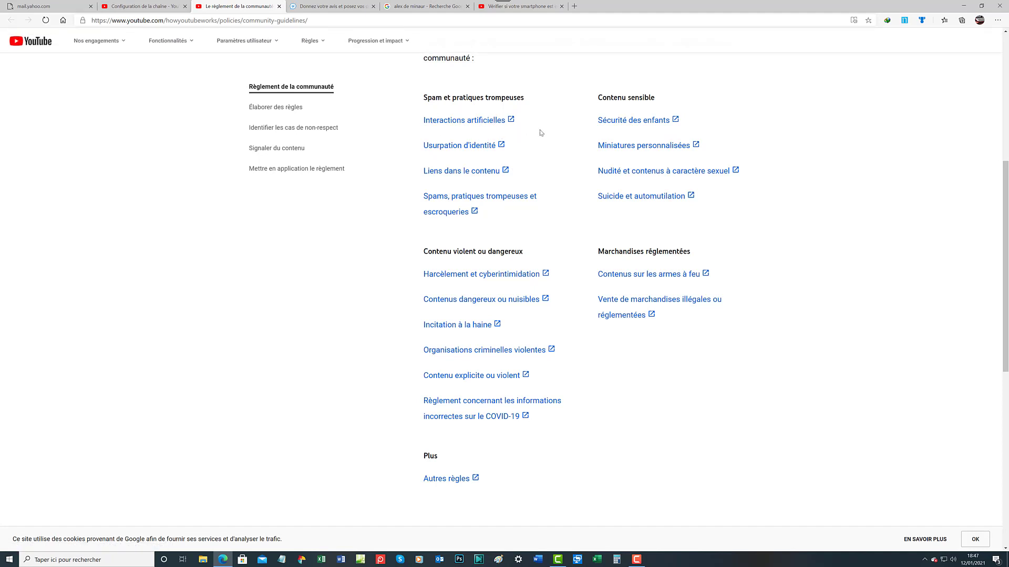
scroll(540, 132, "up", 1)
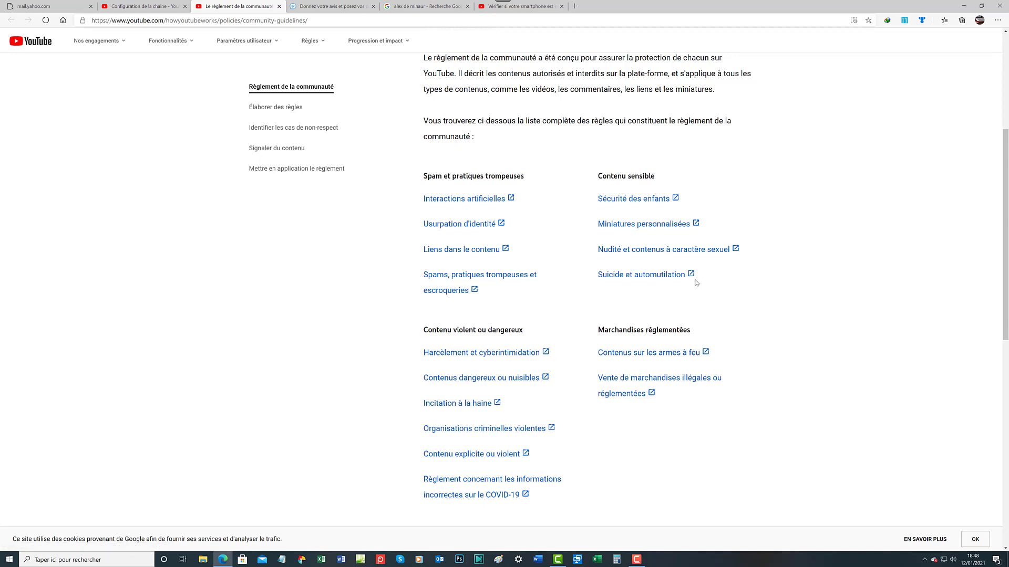
scroll(619, 288, "down", 3)
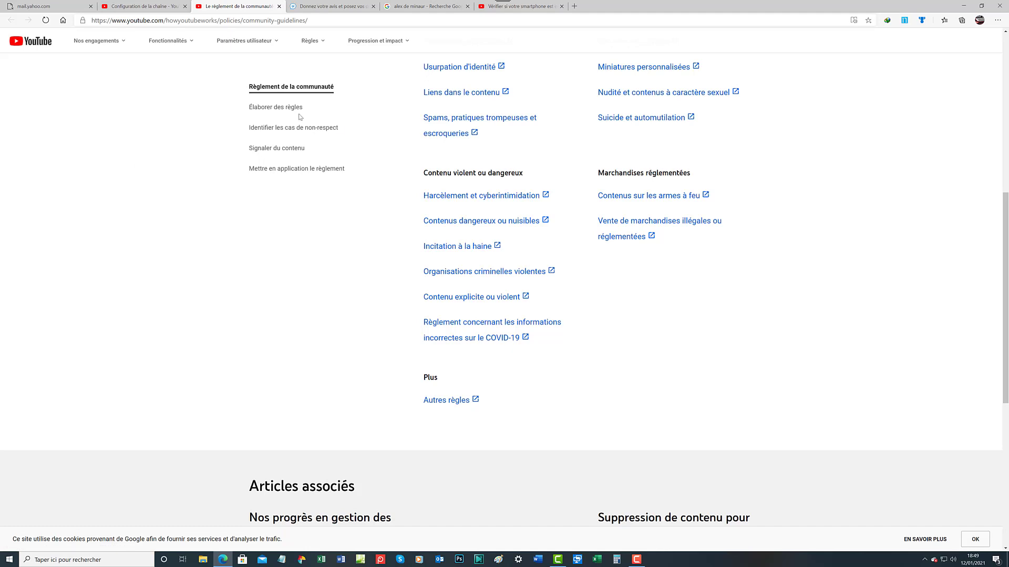
Show the guidelines section 'Identifier les cas de non-respect' on how violations are detected
left_click(283, 110)
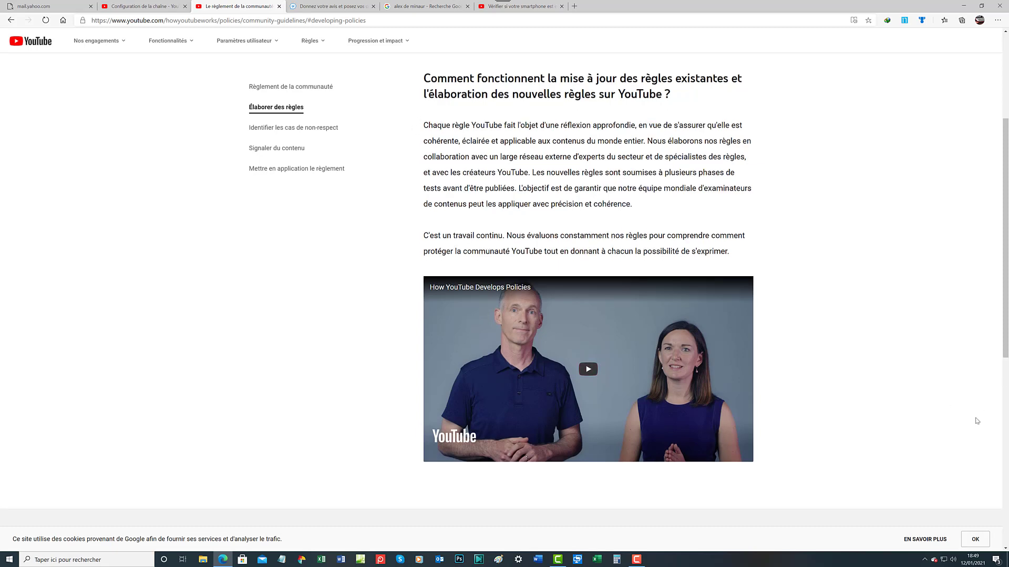
scroll(931, 442, "down", 5)
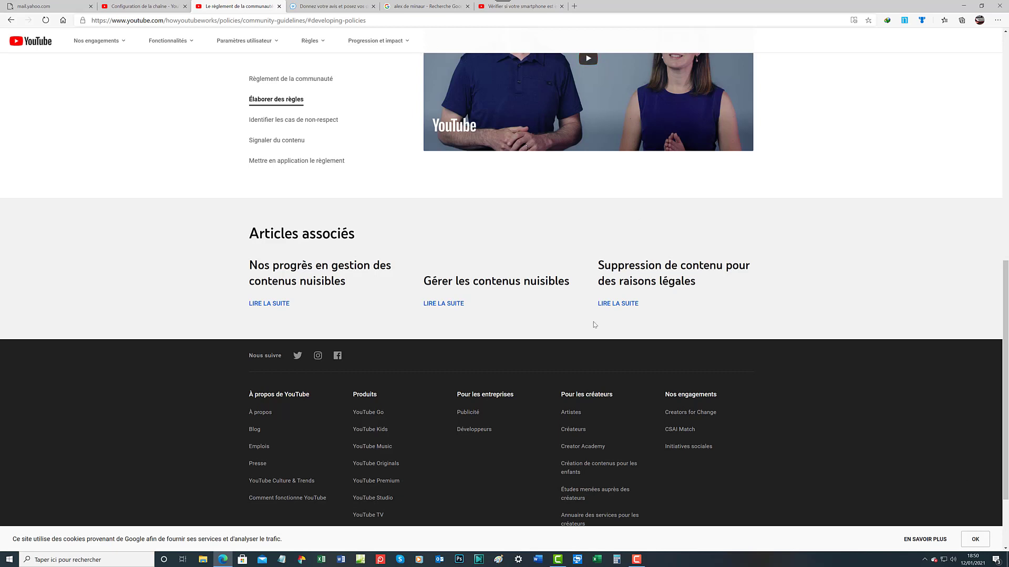
scroll(655, 317, "up", 1)
scroll(655, 317, "up", 4)
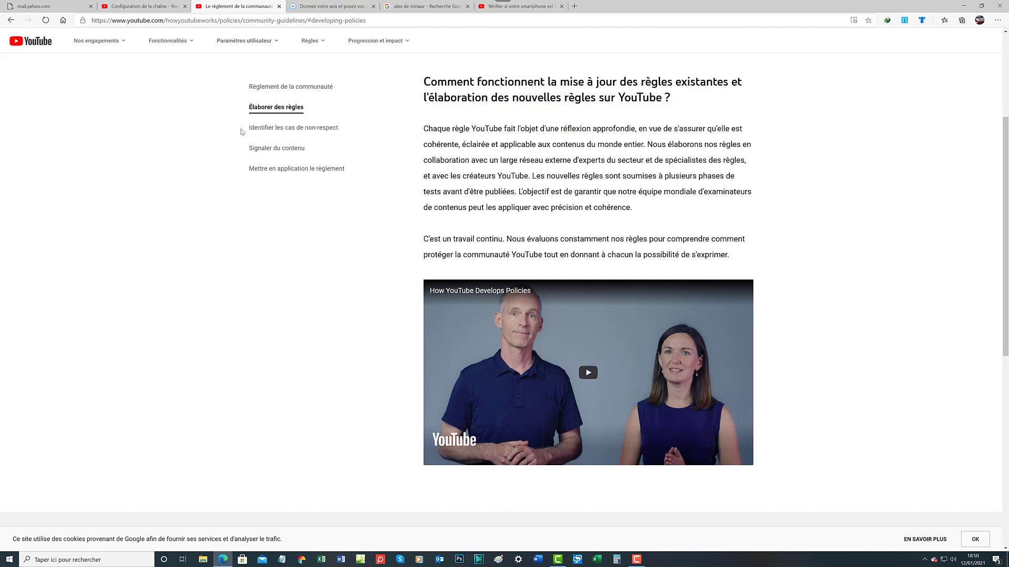
left_click(278, 129)
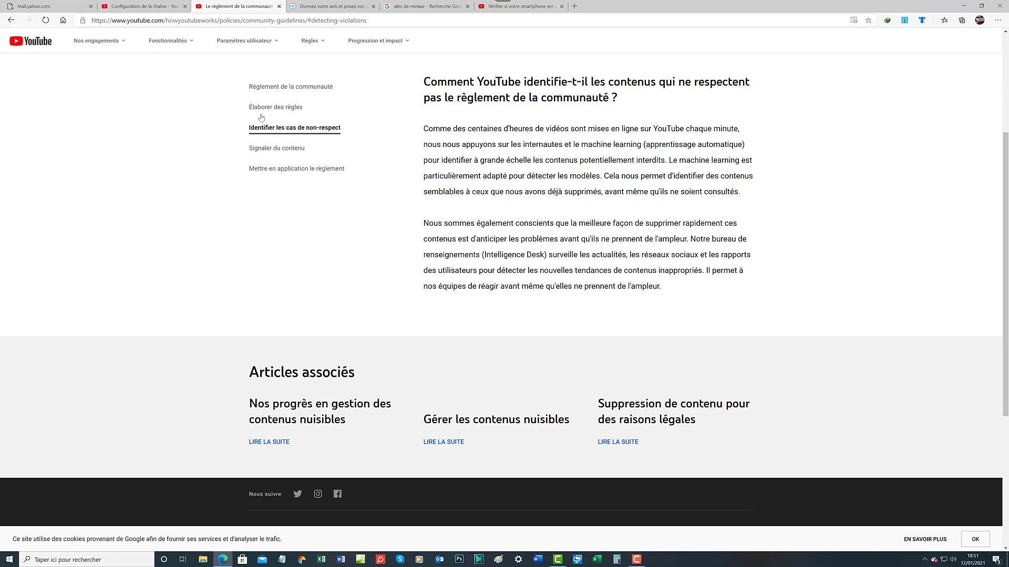
Jump to 'Signaler du contenu' and look through the content-flagging section
left_click(276, 152)
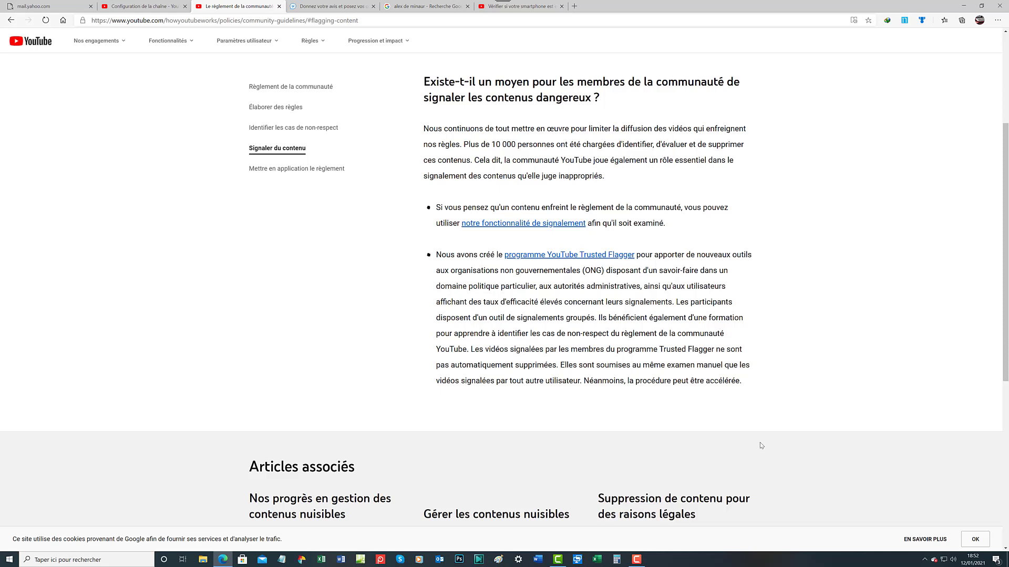
scroll(447, 465, "down", 3)
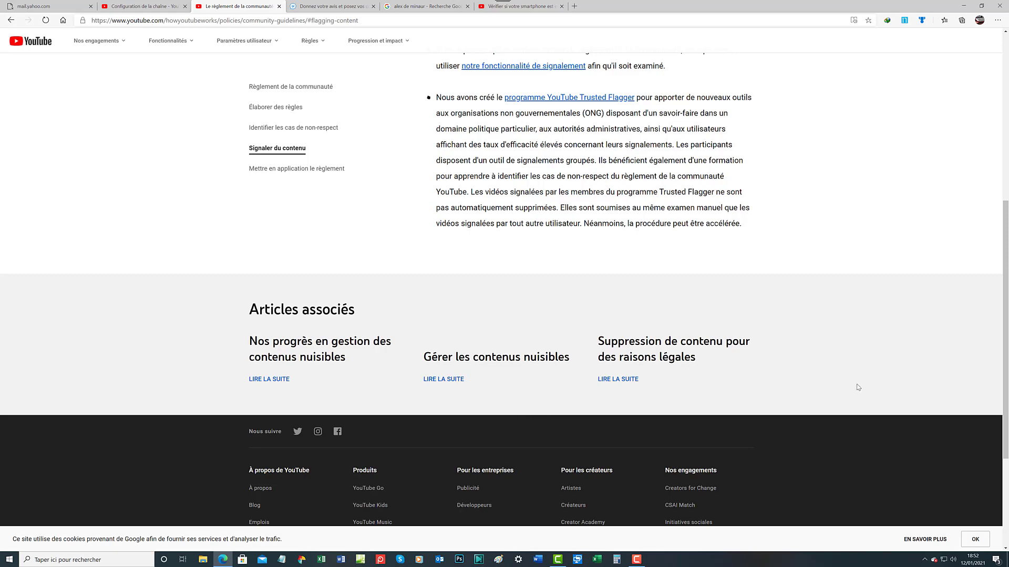
scroll(777, 321, "up", 4)
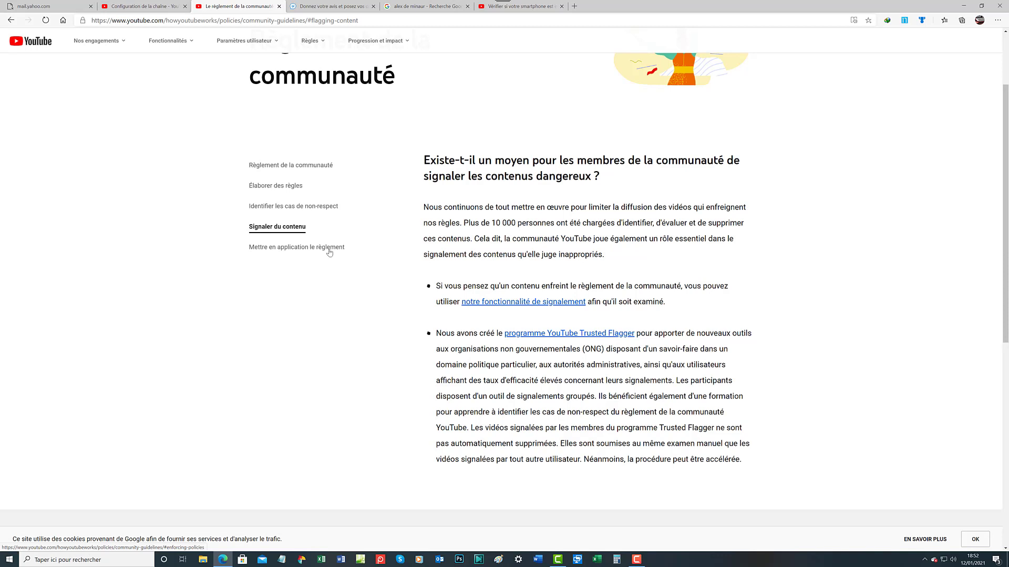
Read the 'Mettre en application le règlement' section on removals, strikes and age restrictions
left_click(299, 254)
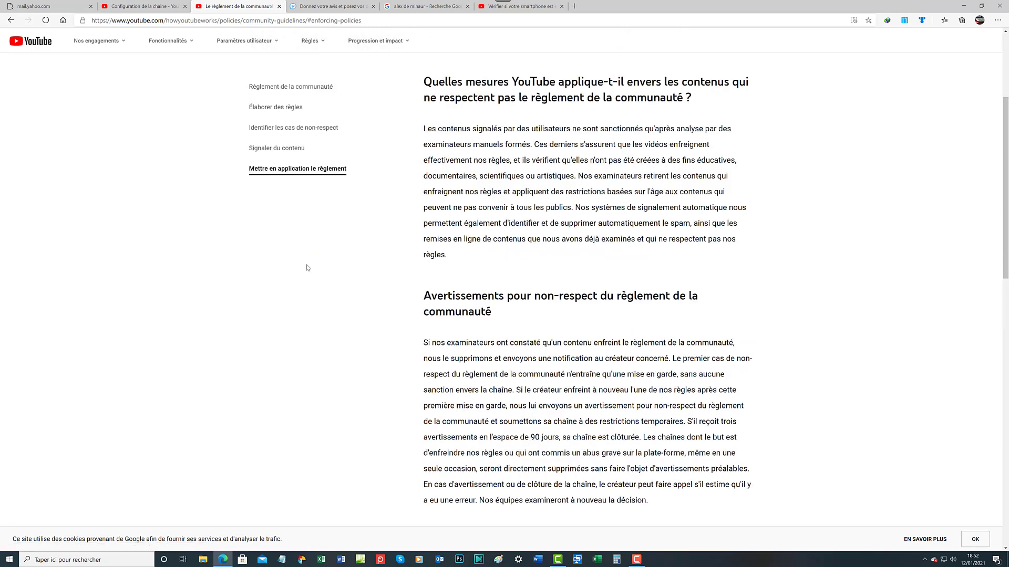
scroll(509, 147, "down", 4)
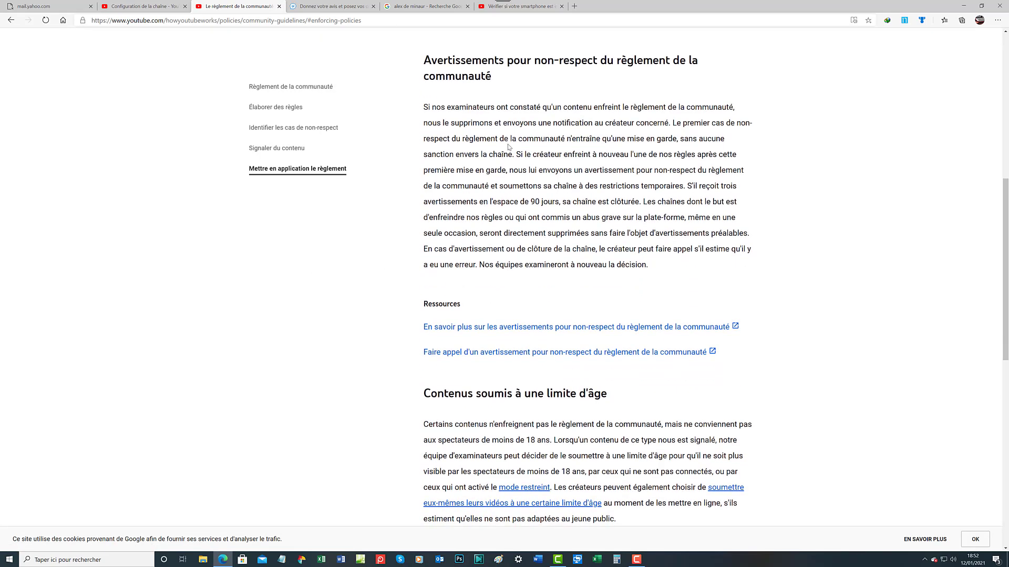
scroll(509, 195, "down", 4)
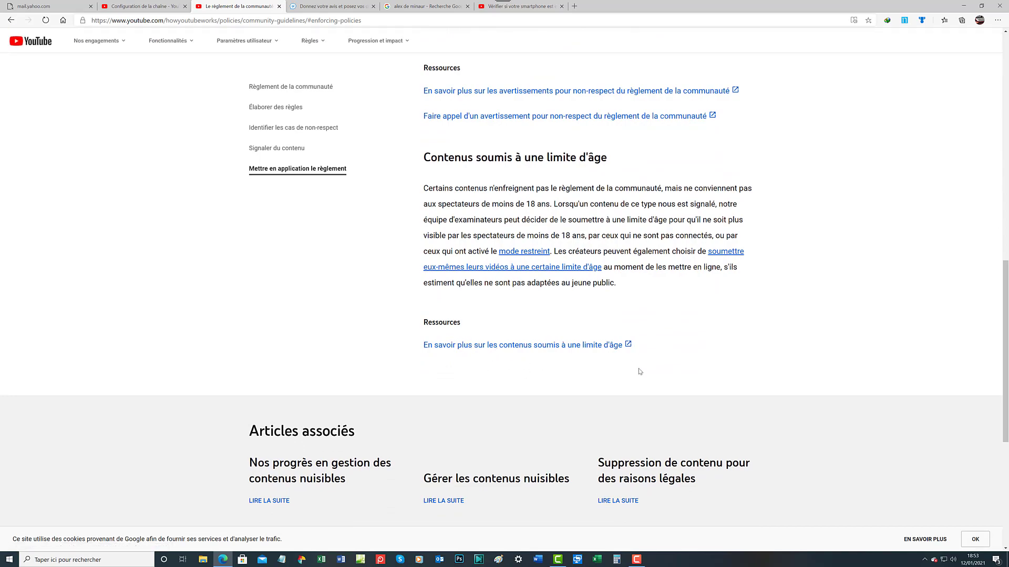
scroll(639, 372, "up", 10)
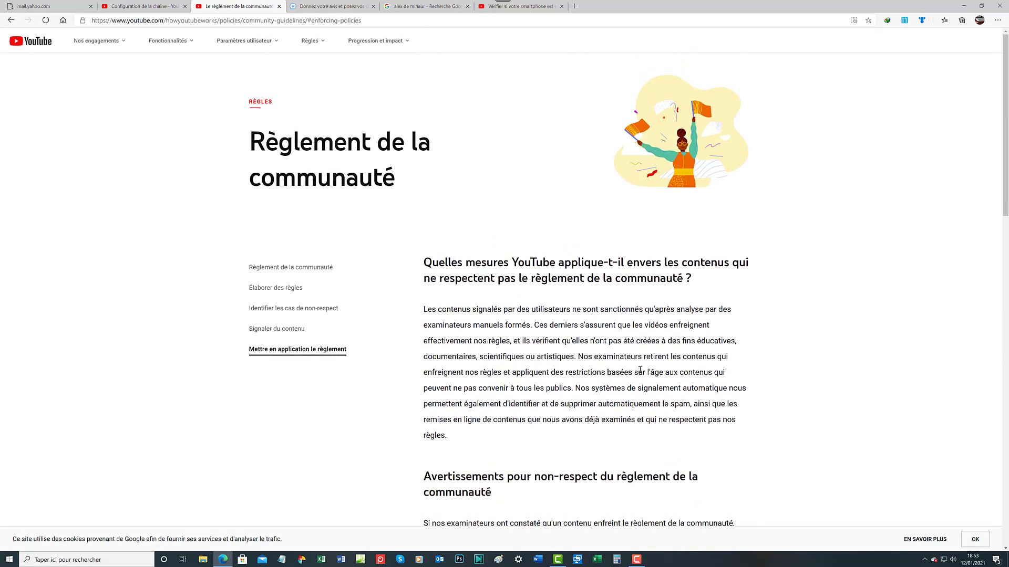
scroll(640, 371, "down", 5)
scroll(639, 371, "down", 3)
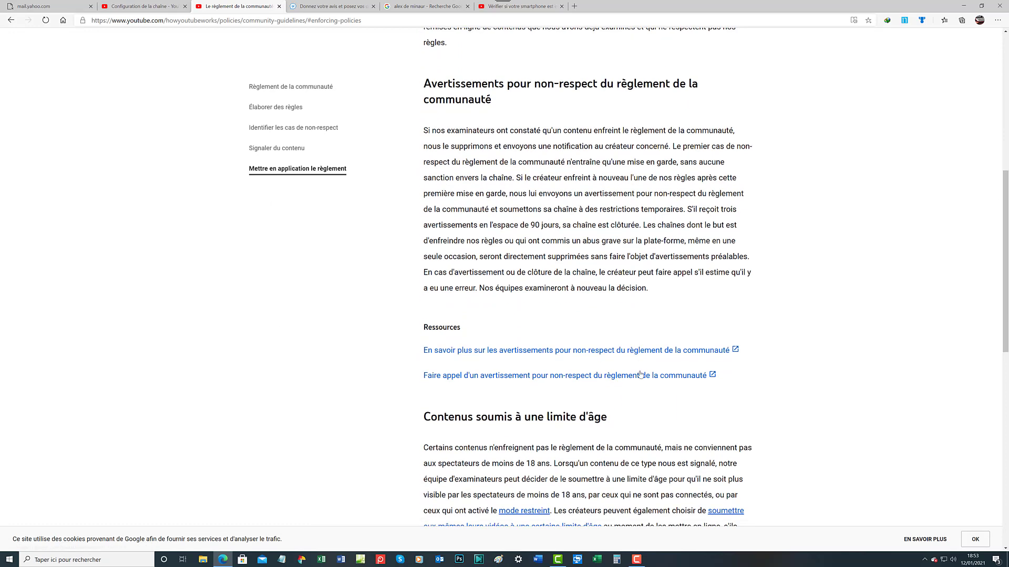
scroll(639, 374, "down", 4)
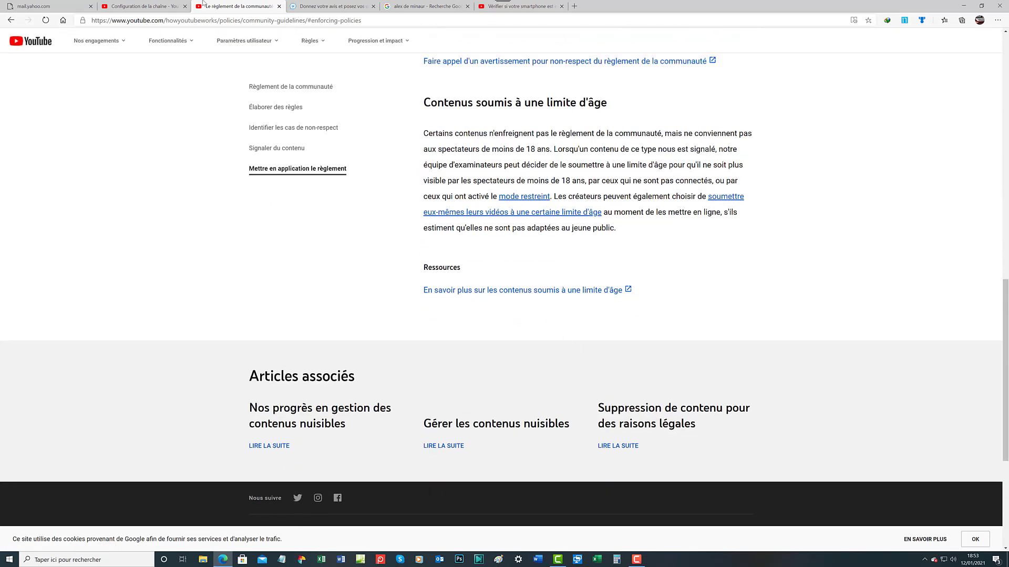
mouse_move(245, 41)
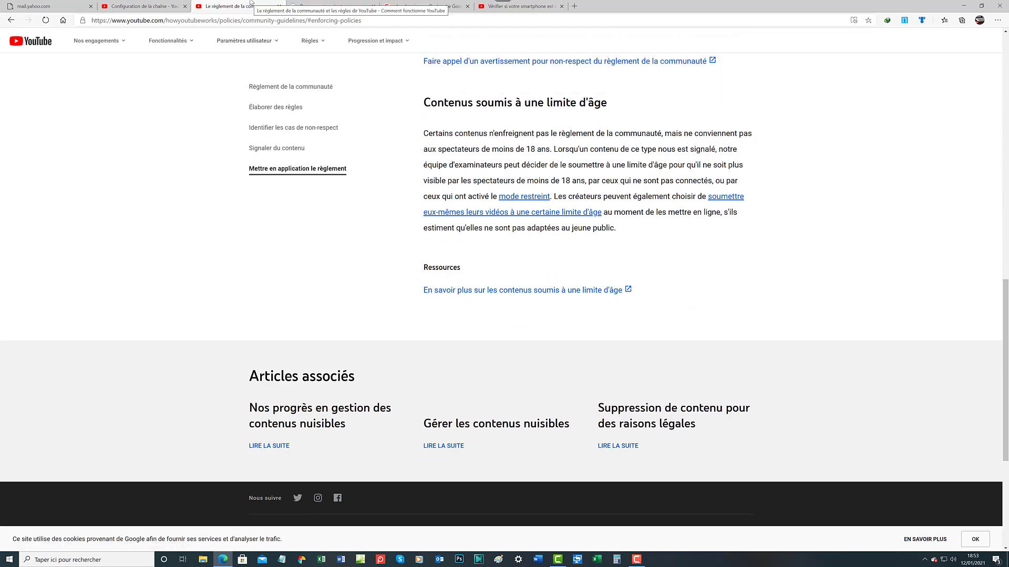
scroll(252, 256, "up", 13)
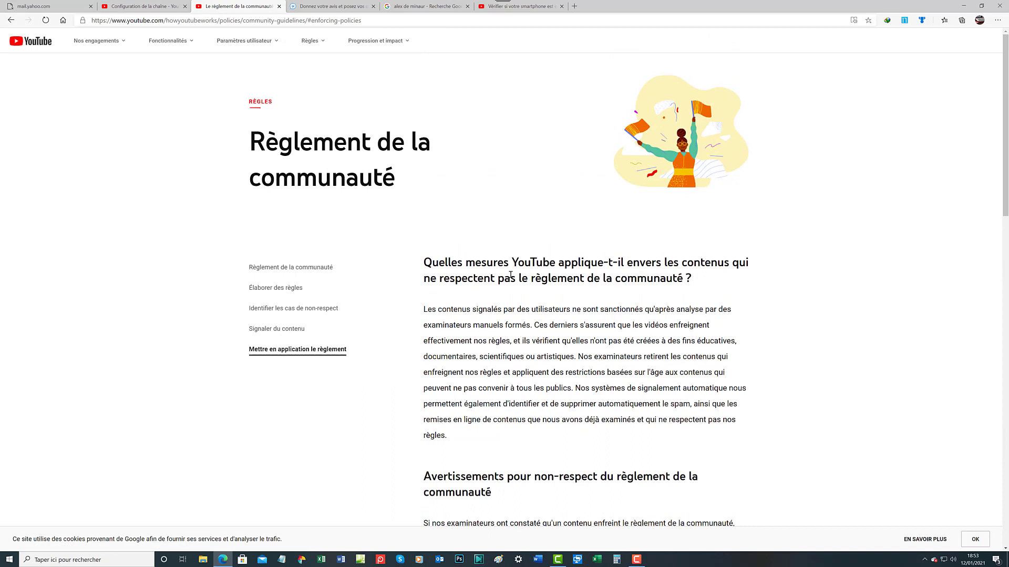
Close the Règlement de la communauté tab and click into the Description de la chaîne box
left_click(279, 6)
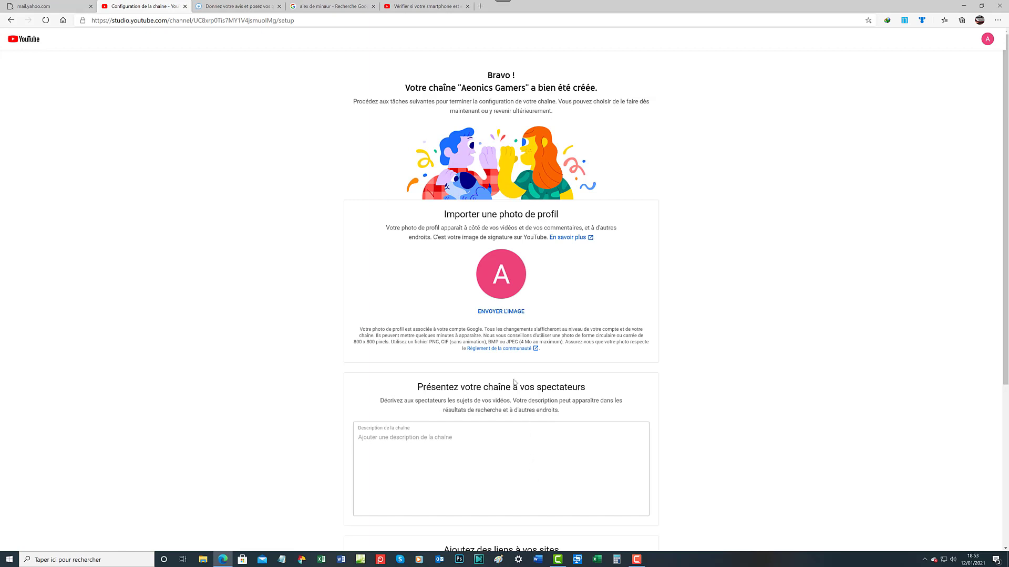
left_click(488, 433)
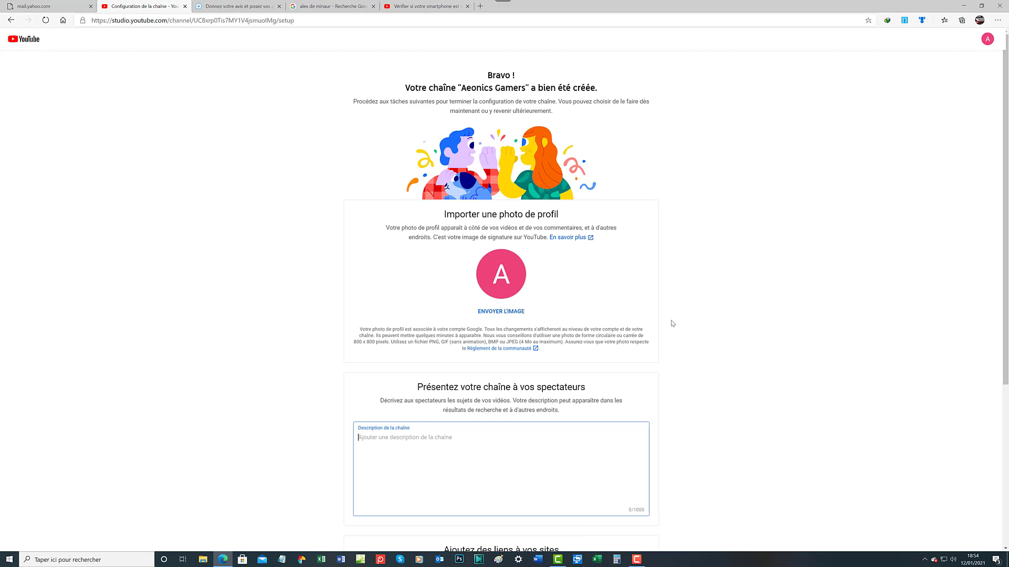
left_click(595, 262)
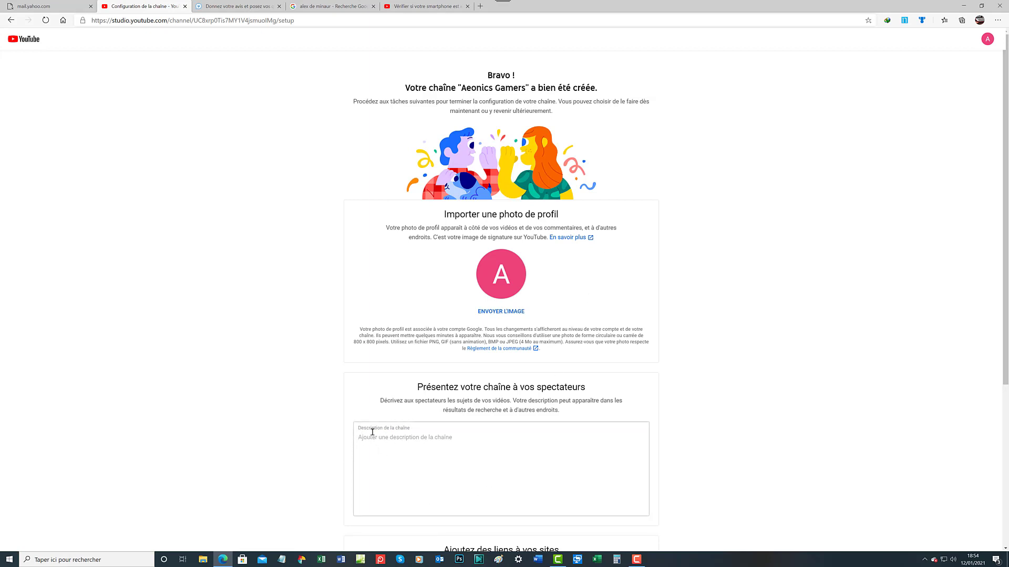
triple_click(587, 240)
left_click(593, 240)
left_click(384, 432)
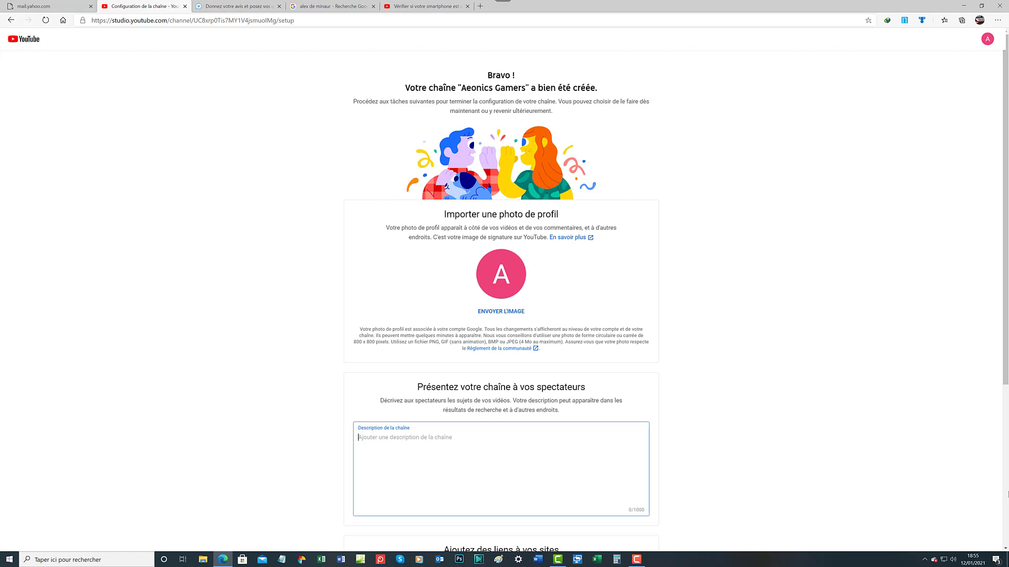
Type 'Aeonics Gamers est une chaîne YouTube' in the description, fixing the 'Aeinics' typo
type("Ae")
type("in")
type("ics")
key("BackSpace")
key("BackSpace")
key("BackSpace")
type("nics Gamers")
type("est une chaîne Y")
type("ouTube")
Extend the description to address passionate video gamers on all platforms, whatever the version
type("ui s'adresse")
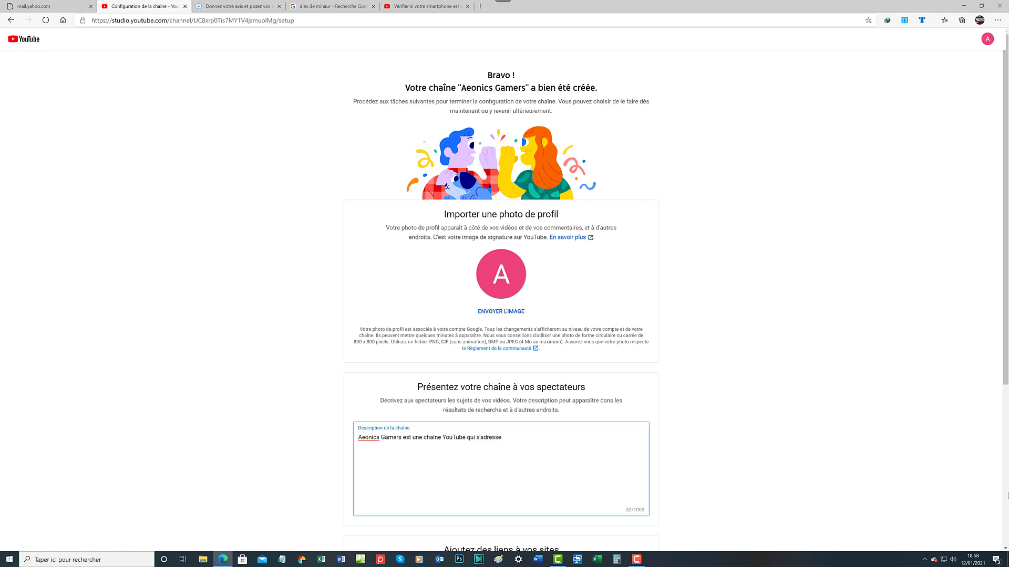
type(" aux passionn")
type("s")
type("et aux pass")
type("ionnés de jeux cidéo sou")
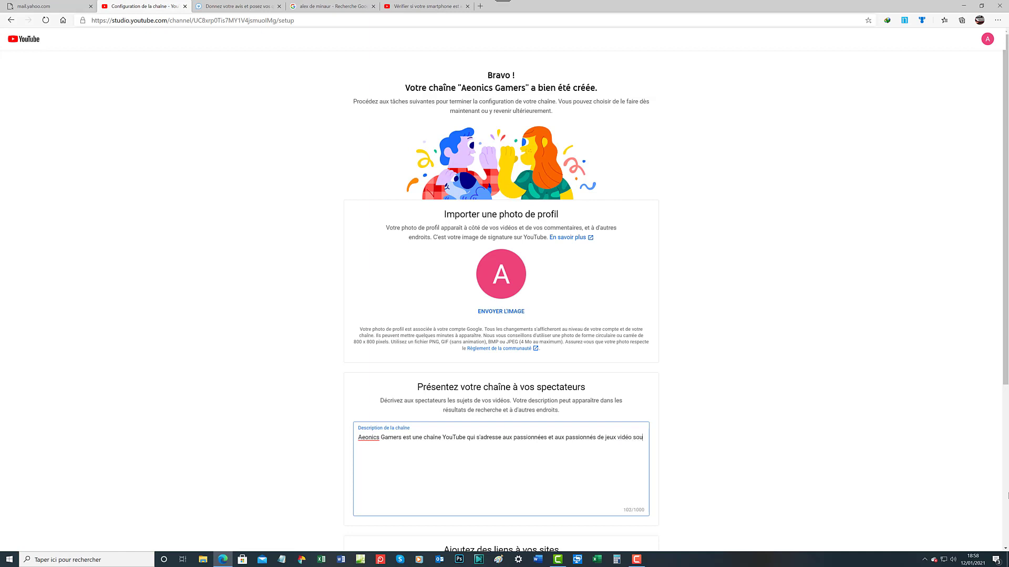
type("s toutes p")
type("latefo")
type("rmes")
type(" quel")
type(" que soit")
Finish with 'l'ancienneté … aux férues et aux férus de gaming', deleting the doubled space (197 characters)
type("lza")
type(" versio")
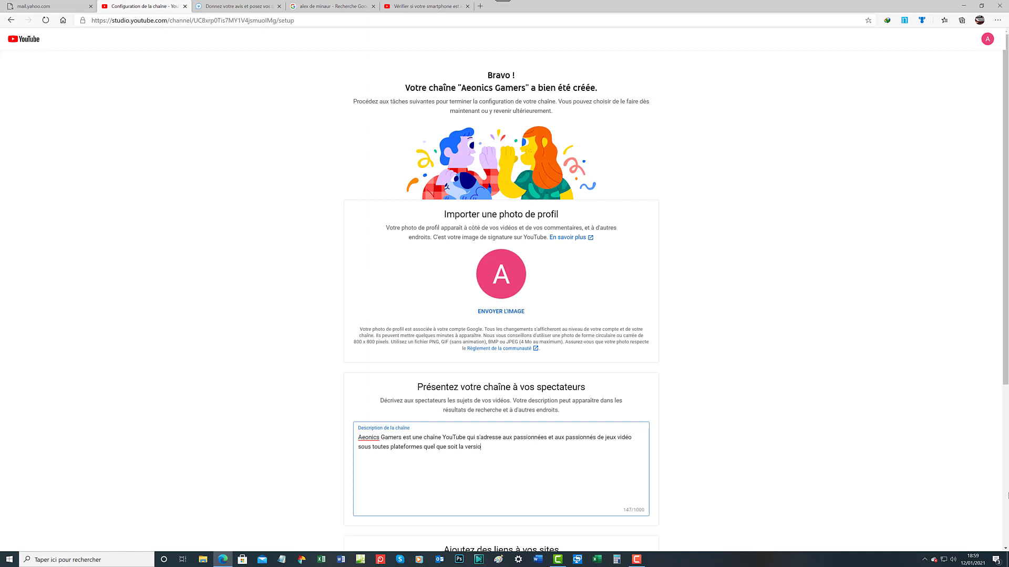
type("n, l'ancienneté, aux f")
type("érues et aux férus  de gaming")
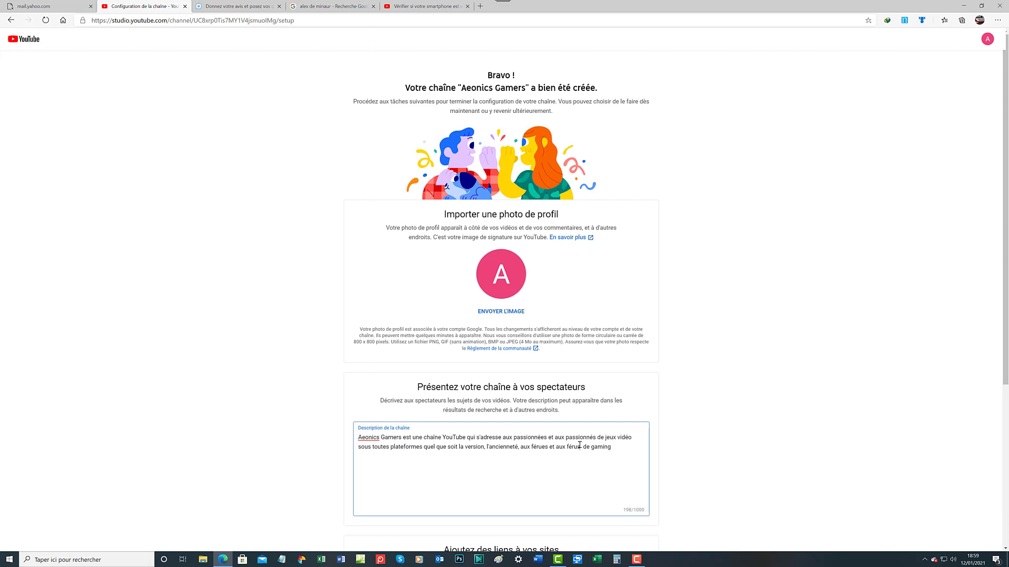
key("Delete")
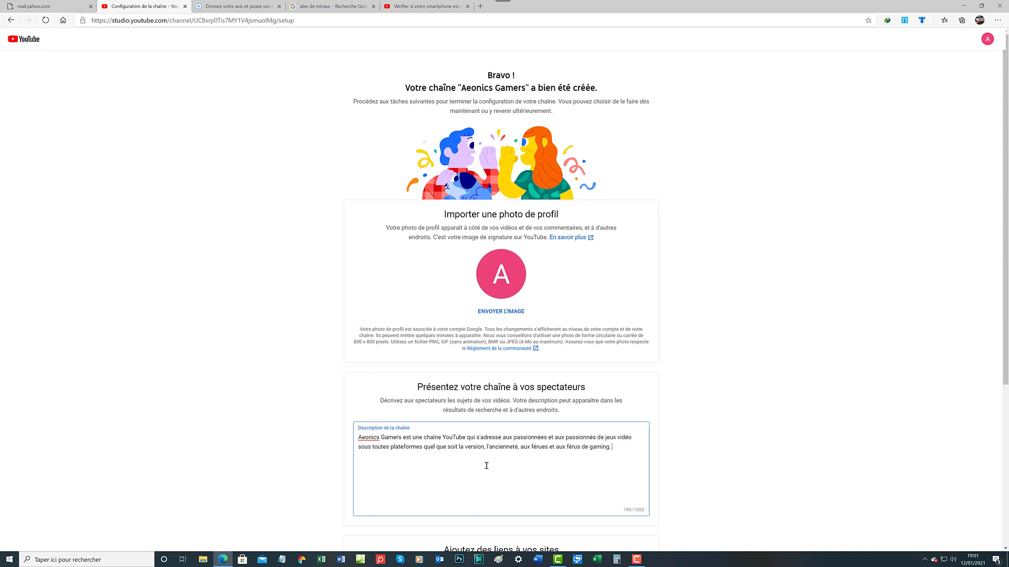
Select the default 'Mon site Web' text in the custom link's Titre du lien field
scroll(487, 466, "down", 5)
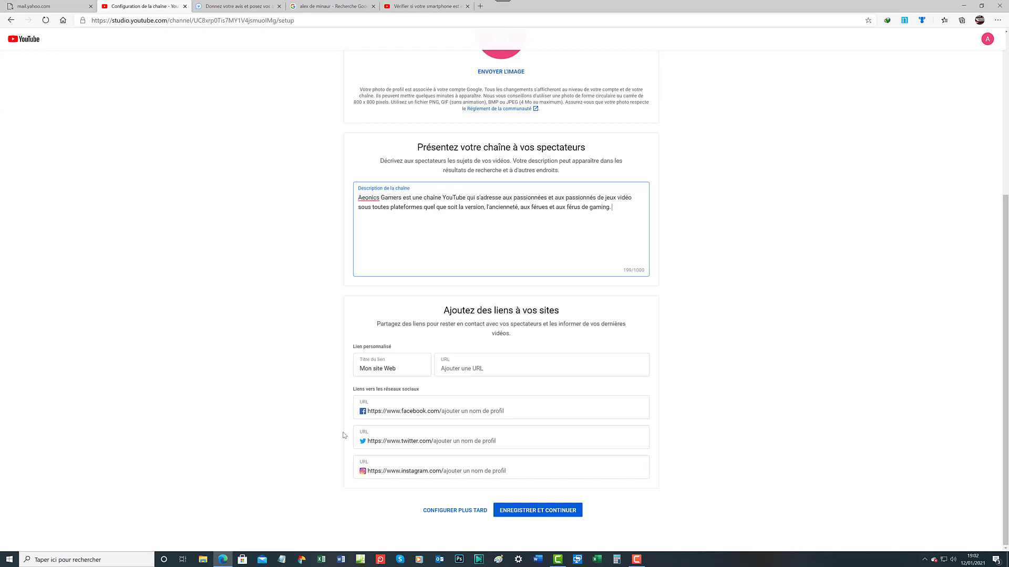
left_click(400, 376)
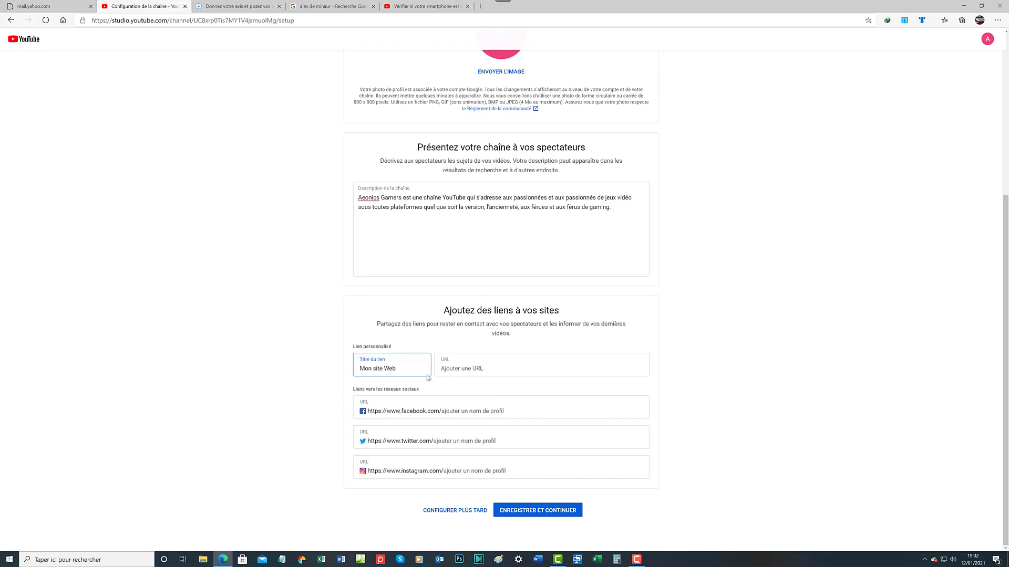
left_click_drag(405, 367, 328, 374)
scroll(518, 455, "up", 5)
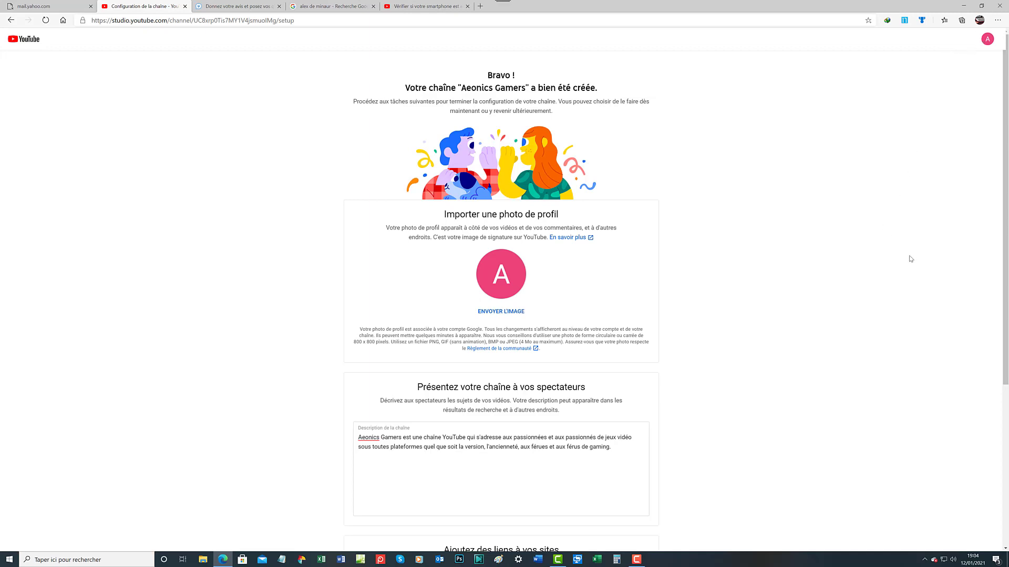
scroll(905, 260, "down", 5)
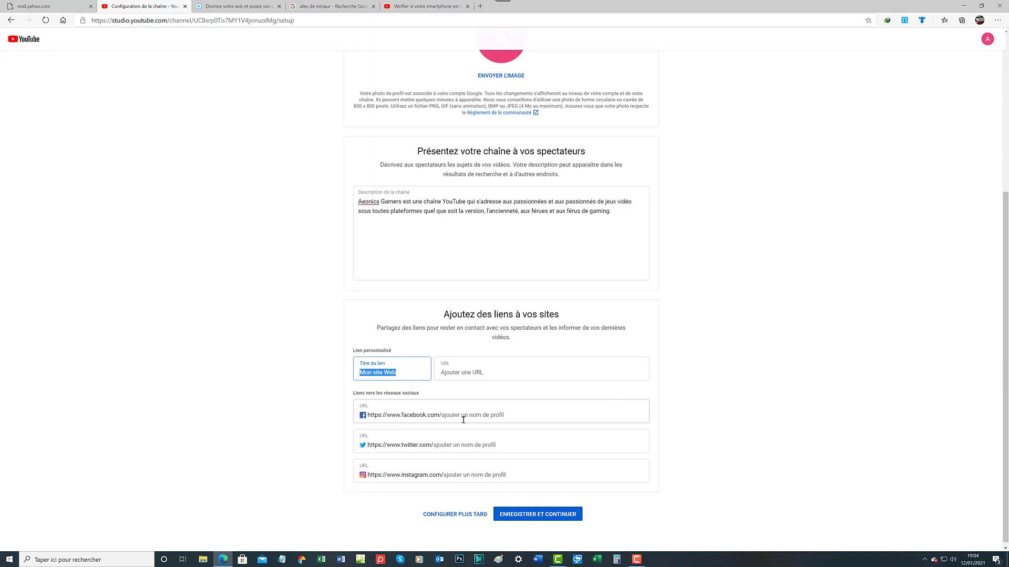
scroll(464, 420, "down", 1)
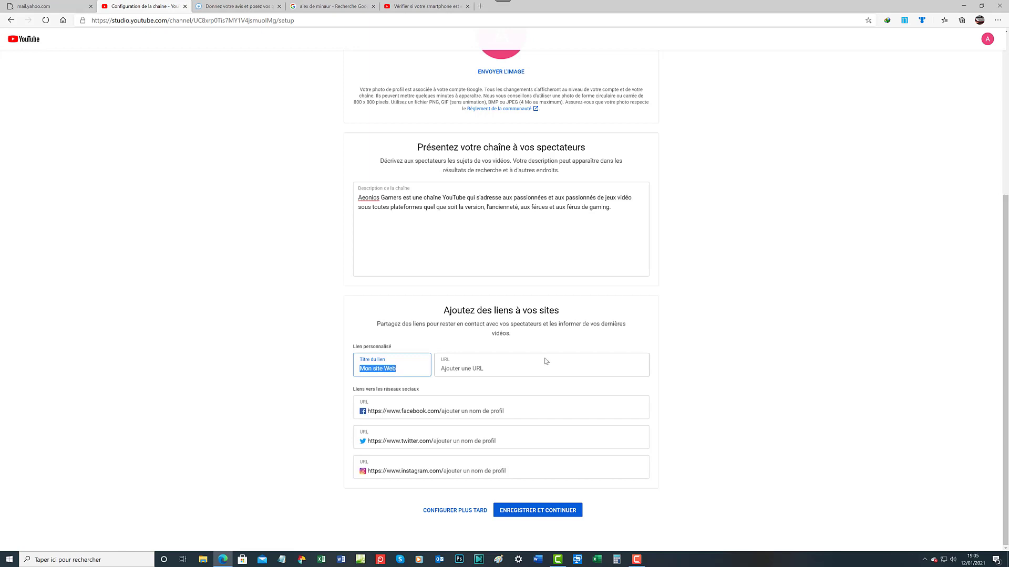
Save the channel setup with Enregistrer et continuer to reach the Aeonics Gamers channel home page
left_click(542, 512)
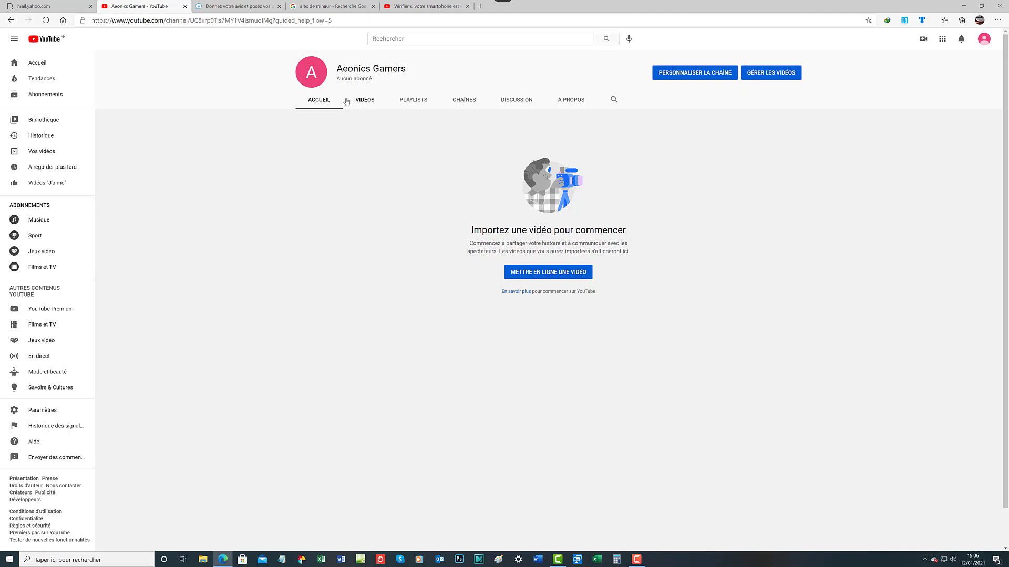
Browse the channel's Accueil, Vidéos, Playlists, Chaînes and Discussion tabs, ending on À propos
left_click(314, 102)
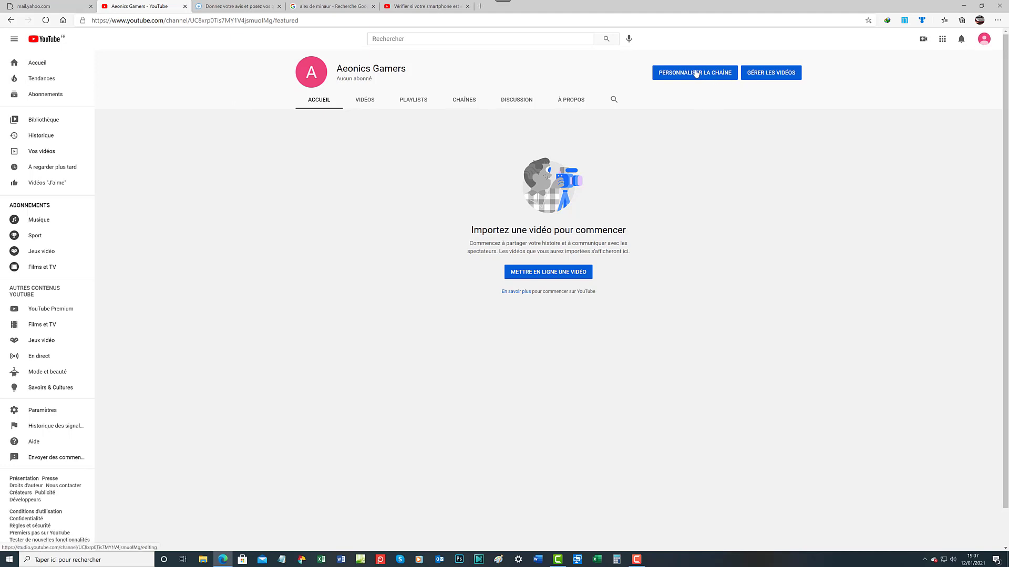
left_click(368, 105)
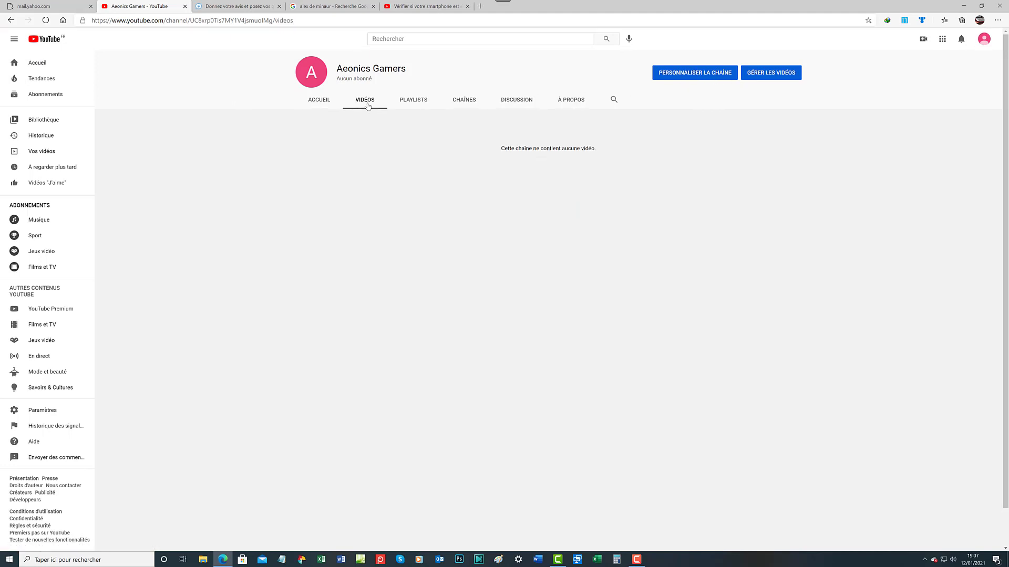
left_click(417, 102)
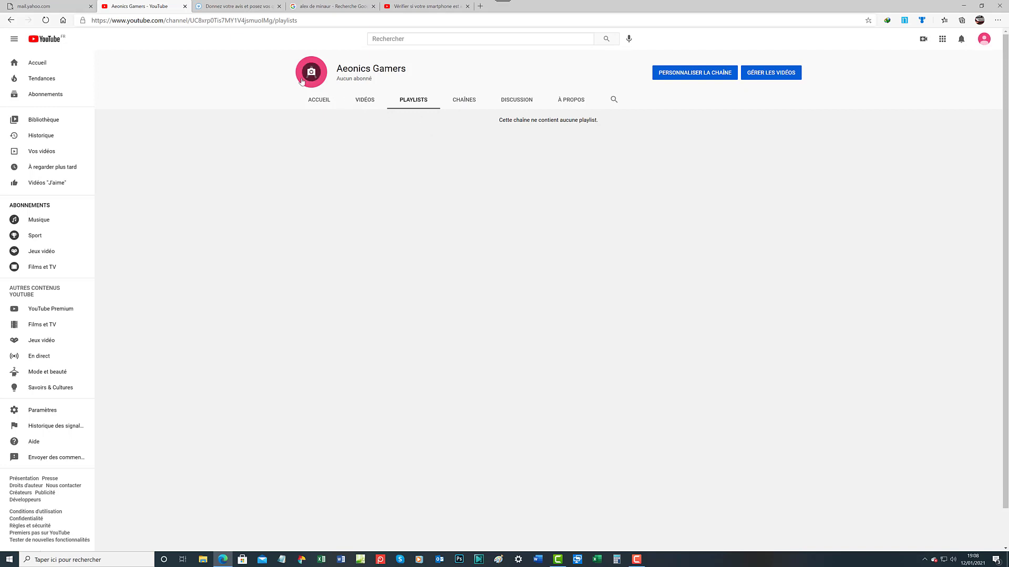
left_click(462, 103)
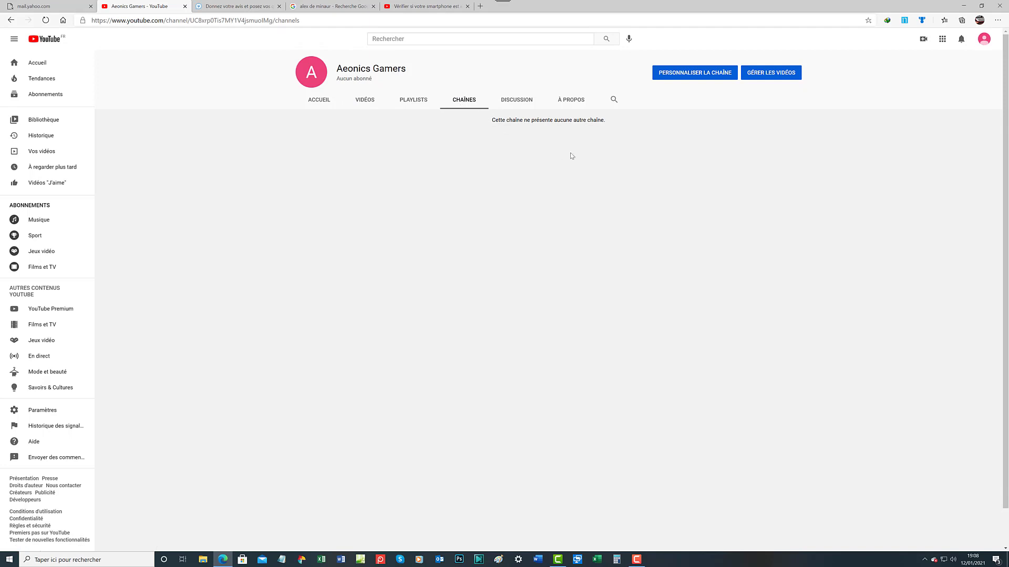
left_click(524, 105)
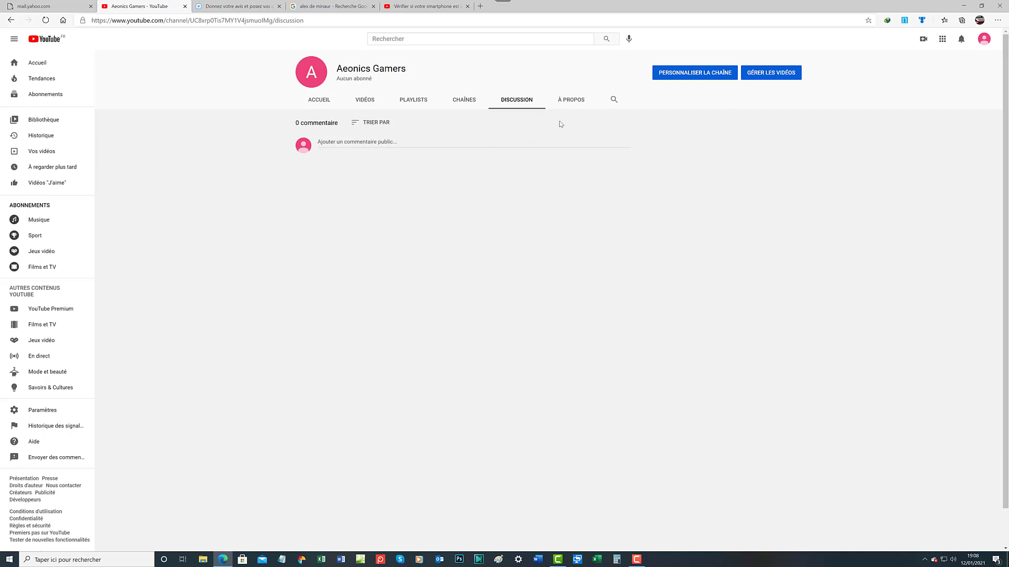
left_click(571, 100)
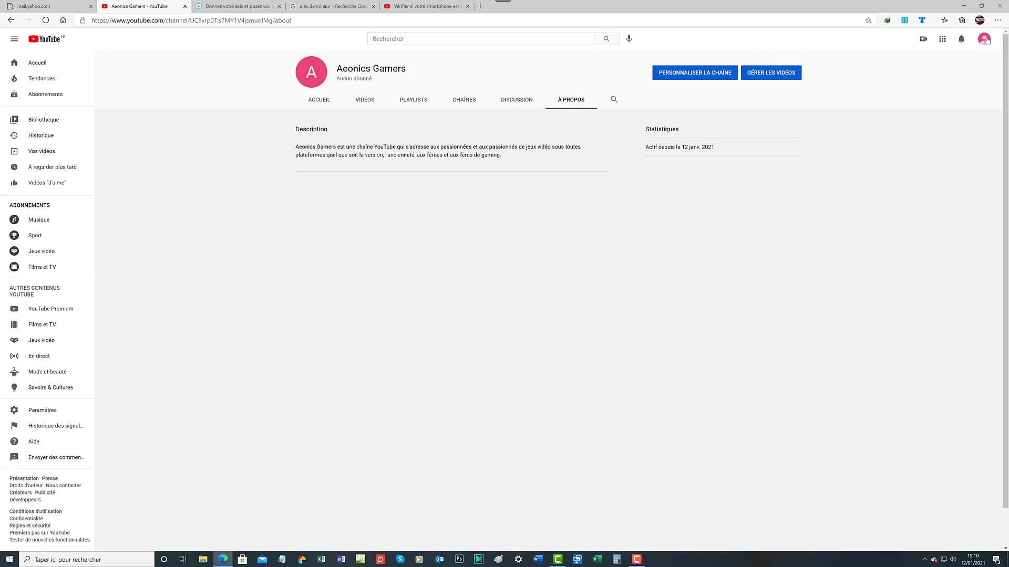
From the About page, open Personnaliser la chaîne to customise Aeonics Gamers in Studio
left_click(613, 102)
left_click(705, 71)
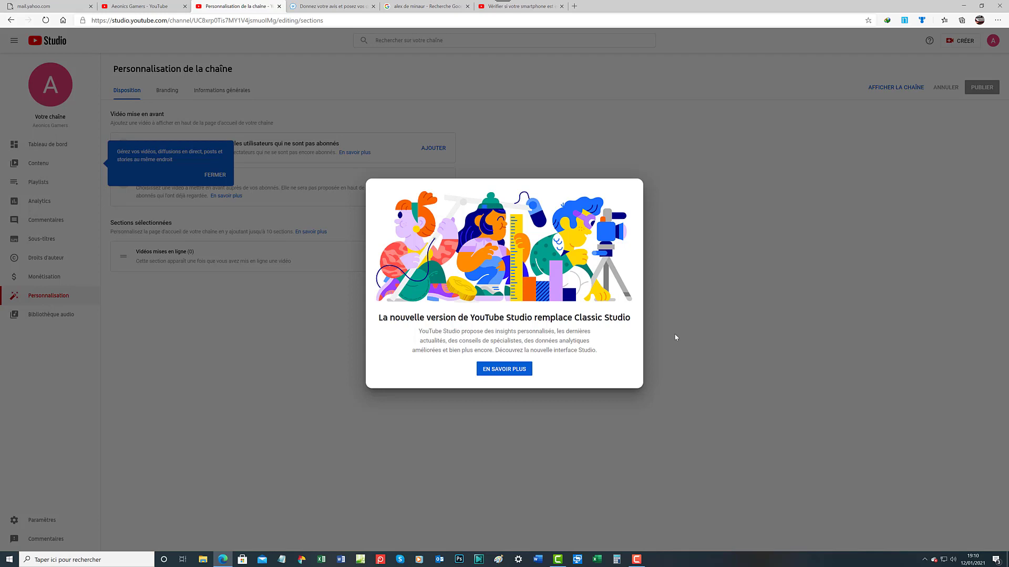
Open the 'YouTube Studio : fin de la phase bêta' explainer video from the Studio popup
left_click(500, 370)
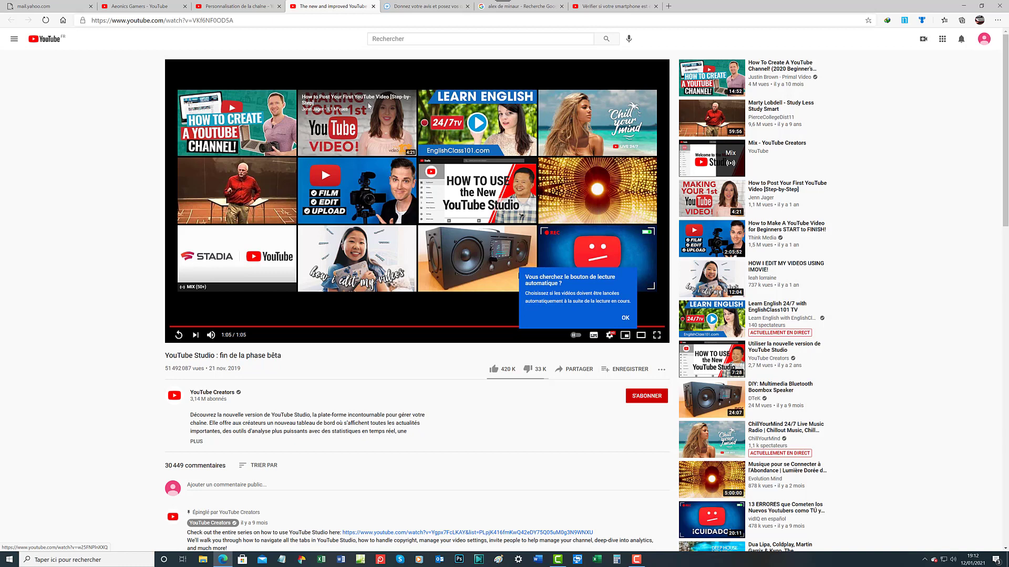
Subscribe to YouTube Creators with the bell set to Toutes, and like the Studio beta video
left_click(656, 398)
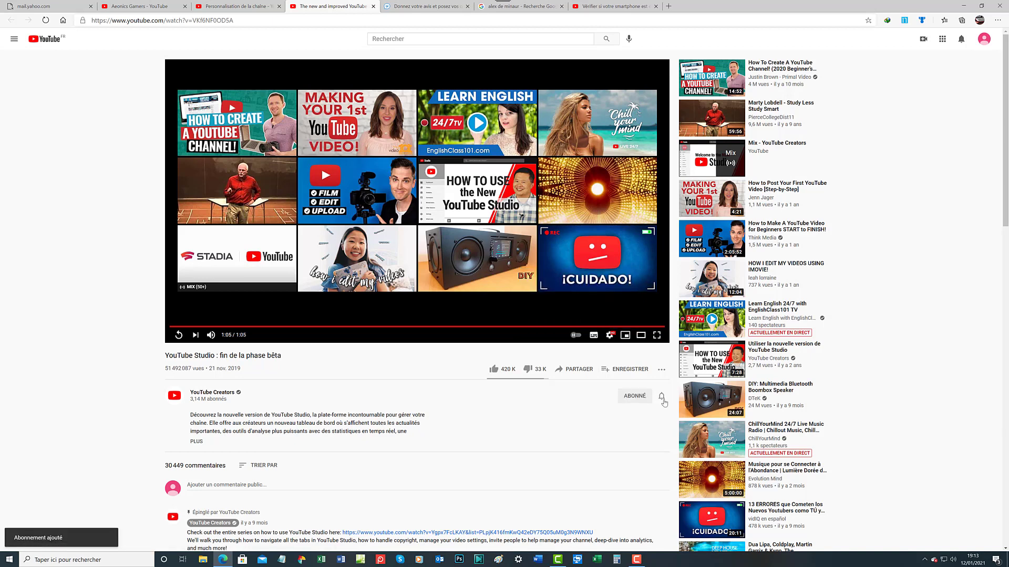
left_click(663, 399)
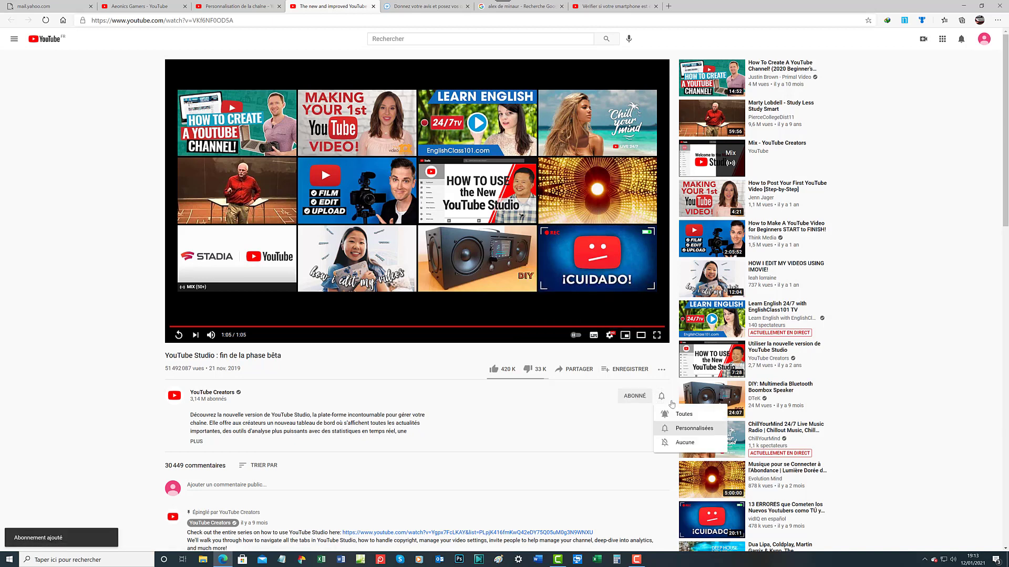
left_click(694, 415)
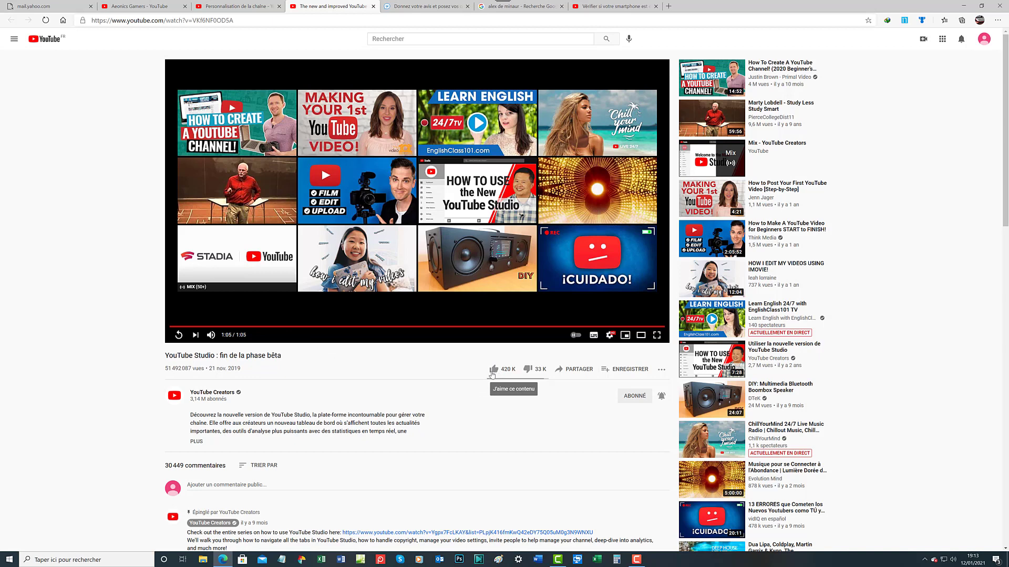
left_click(493, 370)
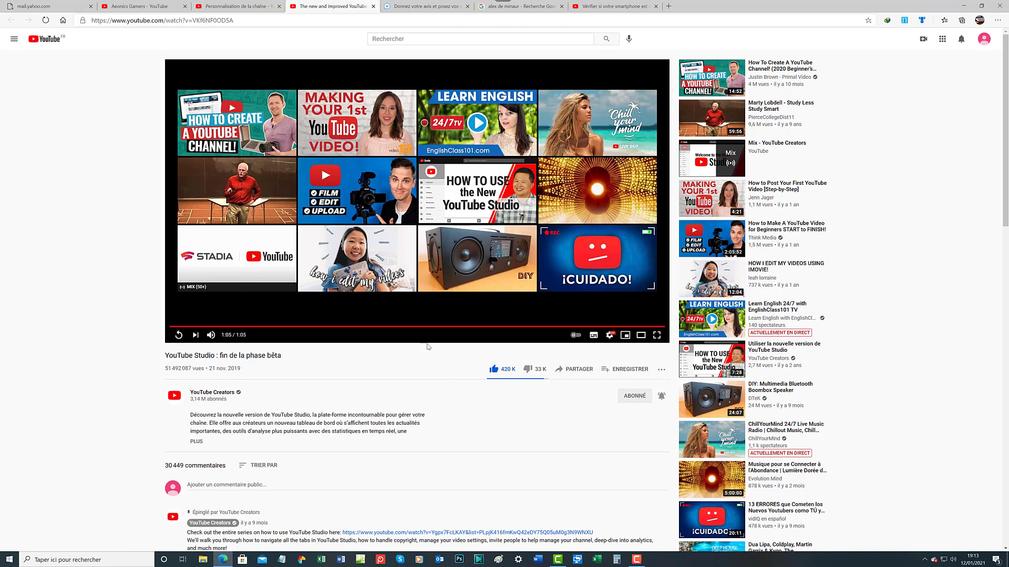
Post a public comment beginning 'Merci beaucoup de nous…' and thanking Youtubeuses and Youtubeurs for keeping them informed
left_click(216, 485)
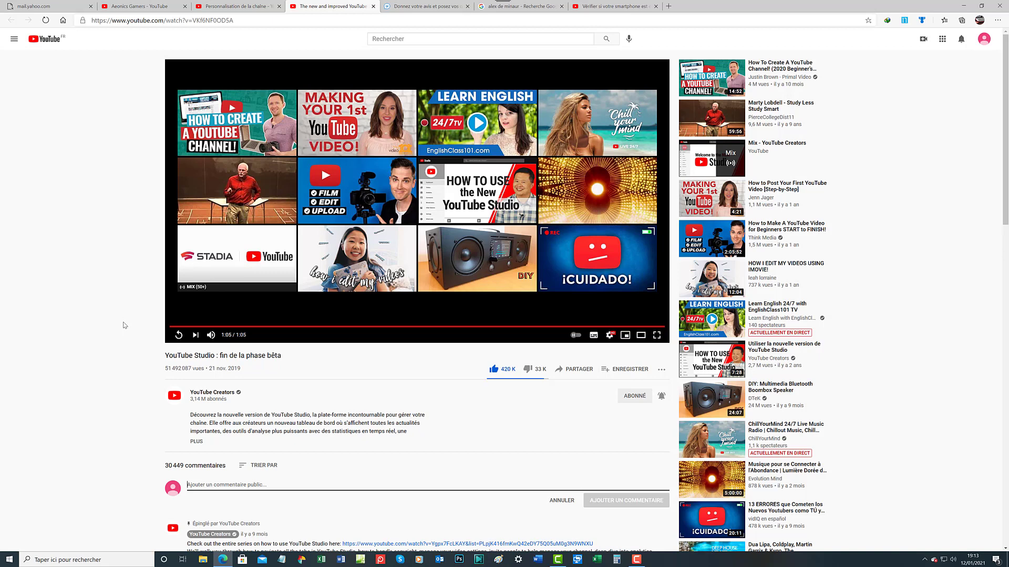
type("M")
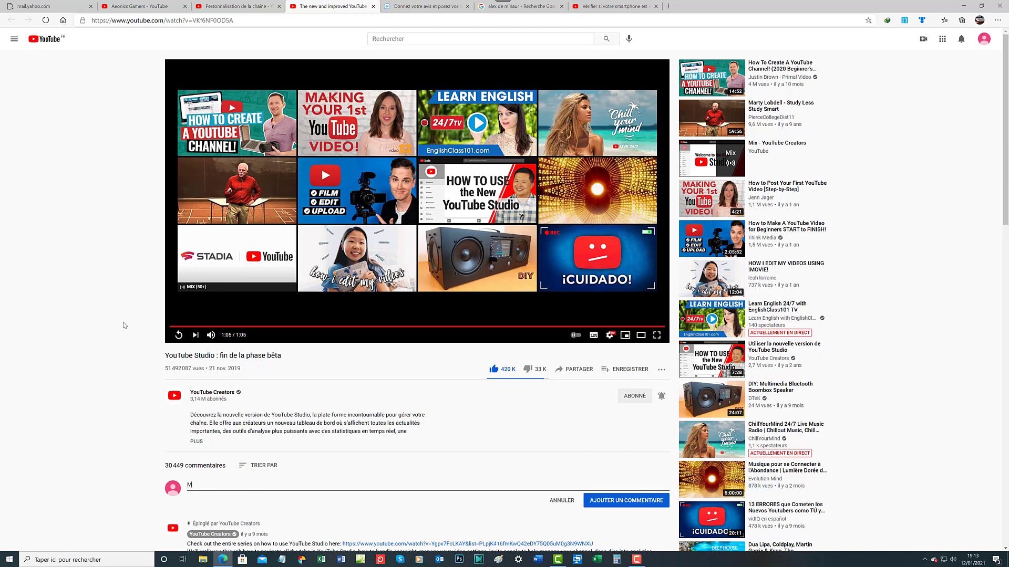
type("erc")
type("i beauc")
type("oup de")
type(" nous tze")
type("in")
type("formé")
type(" de")
type(" tout")
type(" ce")
type(" qui uti")
type("le pour nous")
type(" toutes")
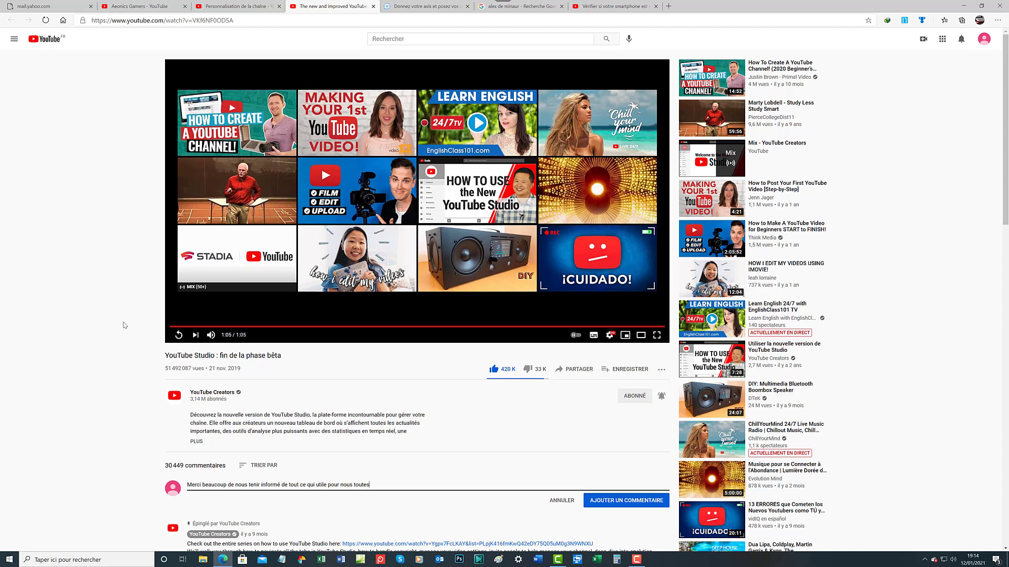
type(" et nbopu")
key("BackSpace")
type("ous tous Youtubeuses e")
type("t Youtubeurs !")
left_click(608, 503)
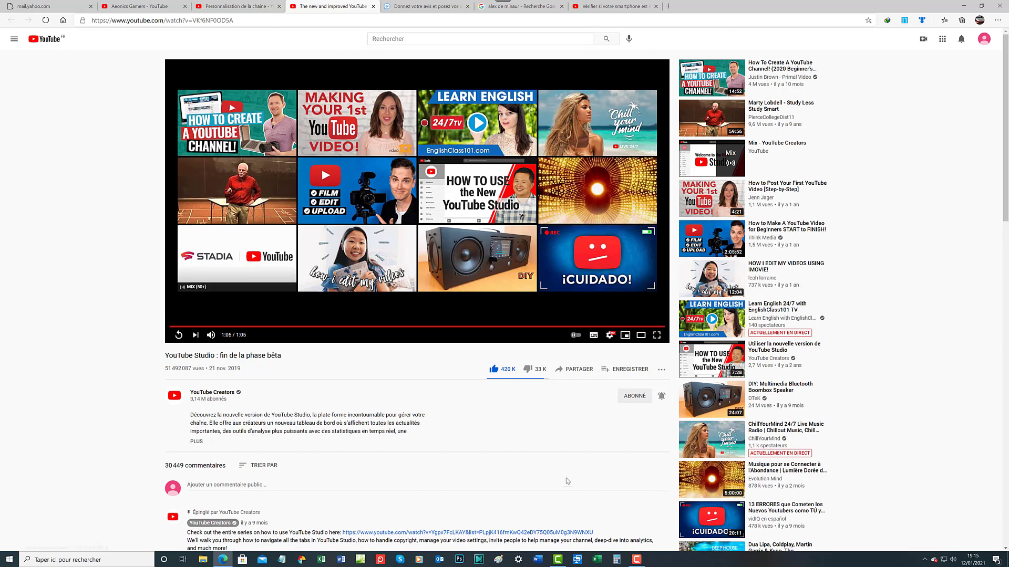
Like the posted comment, then edit it to end with 'Encore Merci !' and save
scroll(567, 481, "down", 3)
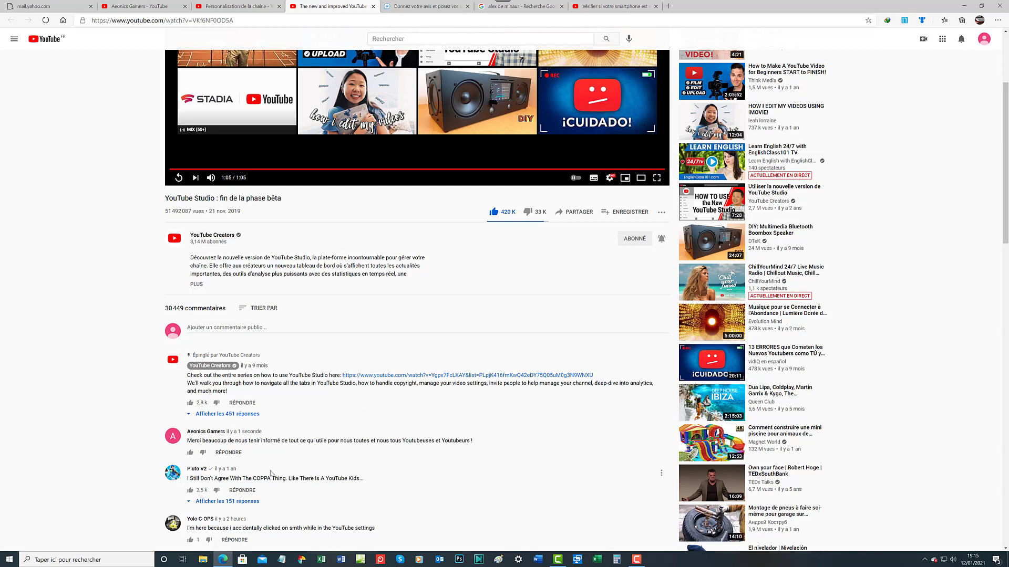
left_click(190, 453)
left_click(661, 437)
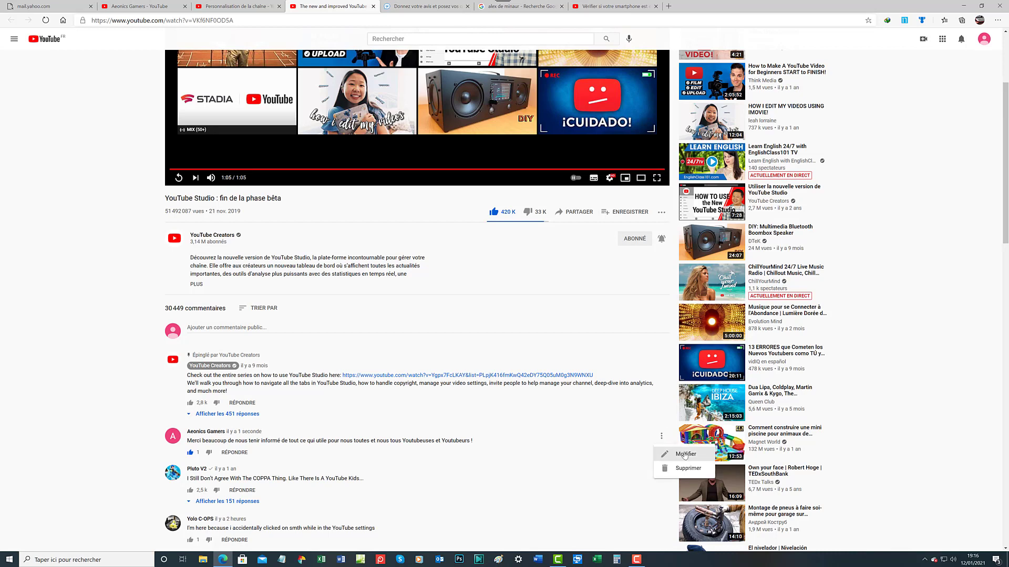
left_click(685, 455)
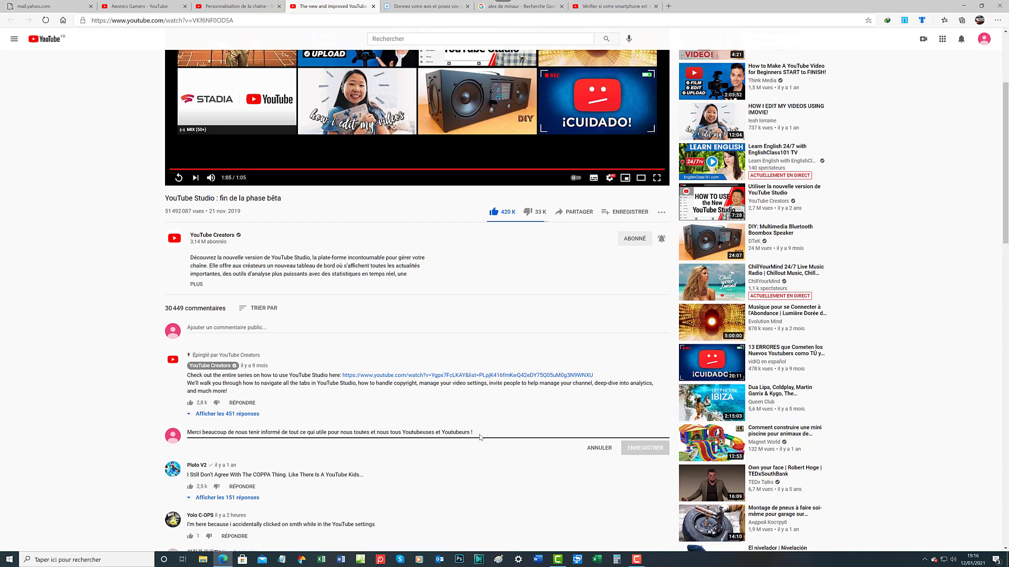
type("Enc")
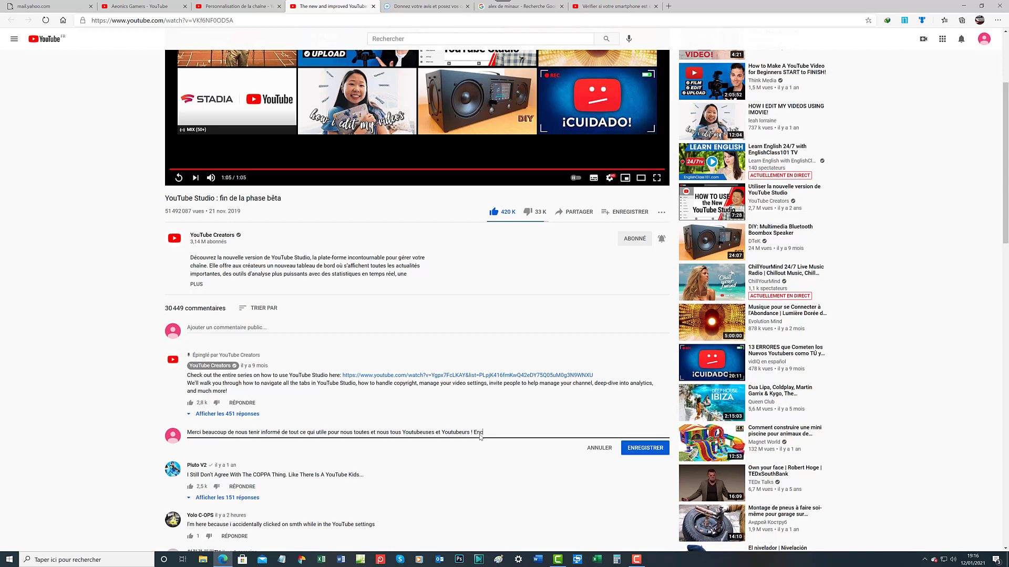
type("ore Merci !")
left_click(639, 449)
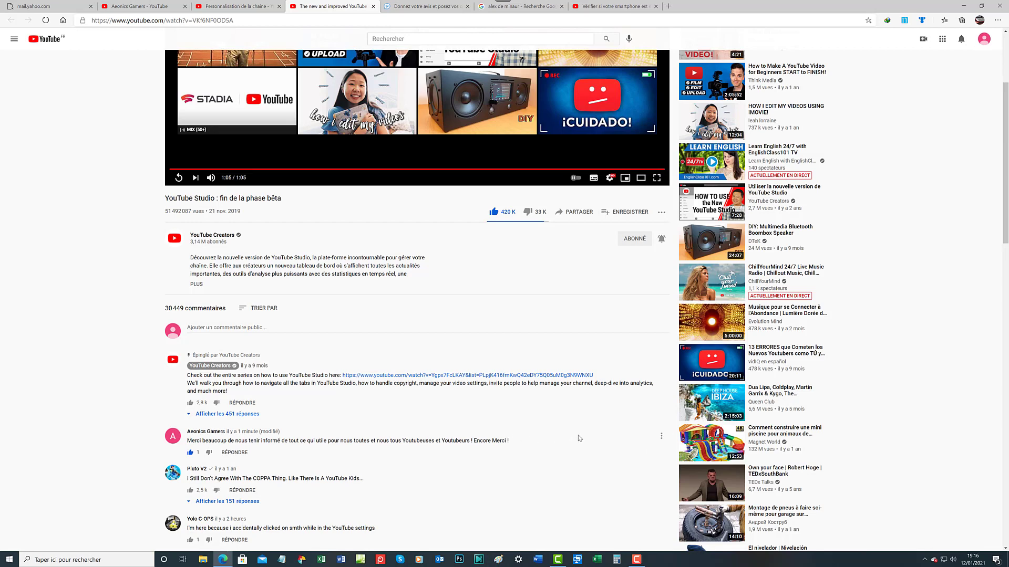
left_click(662, 437)
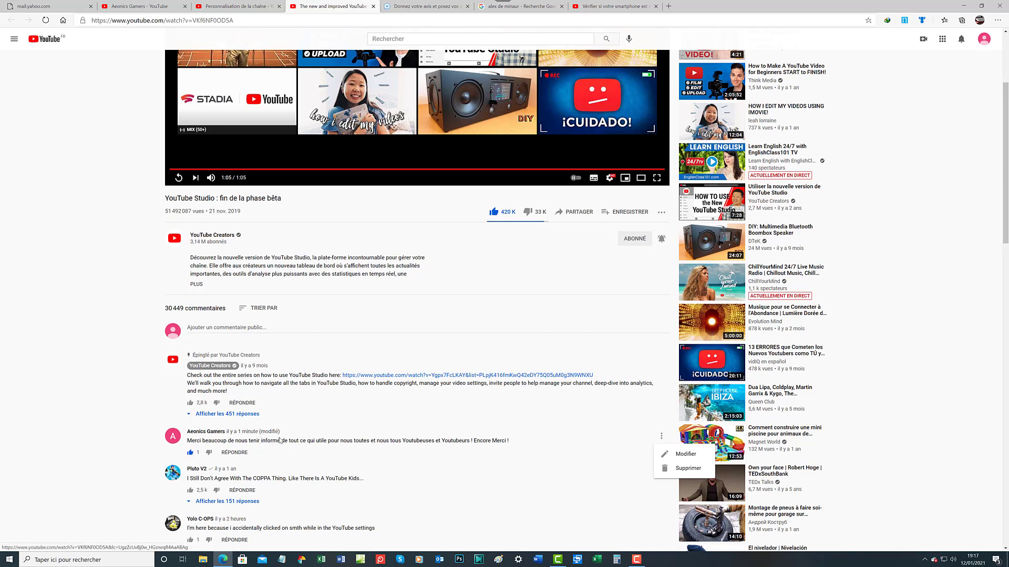
Close the comment's Modifier / Supprimer menu without choosing either option
left_click(418, 424)
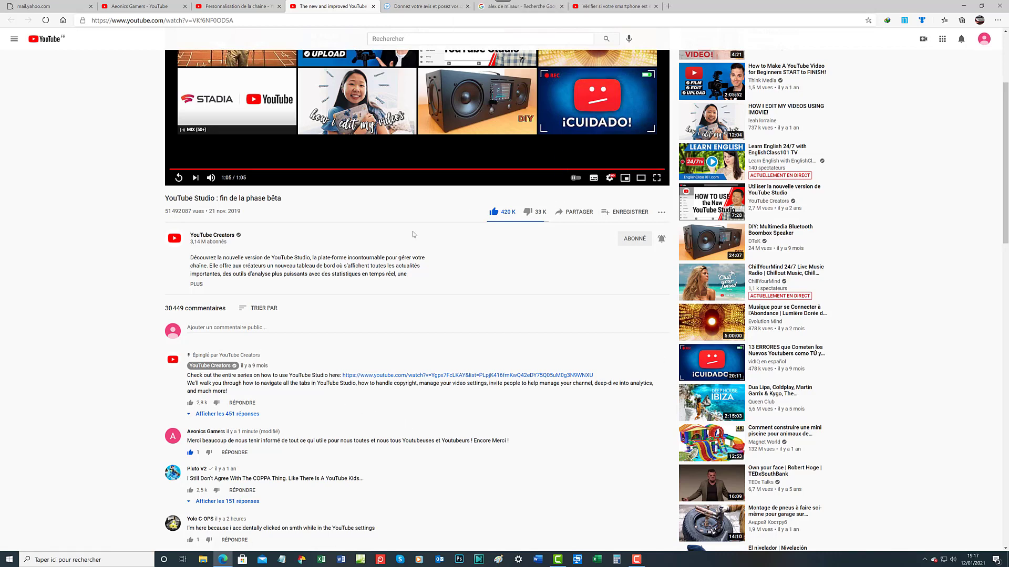
scroll(356, 326, "down", 3)
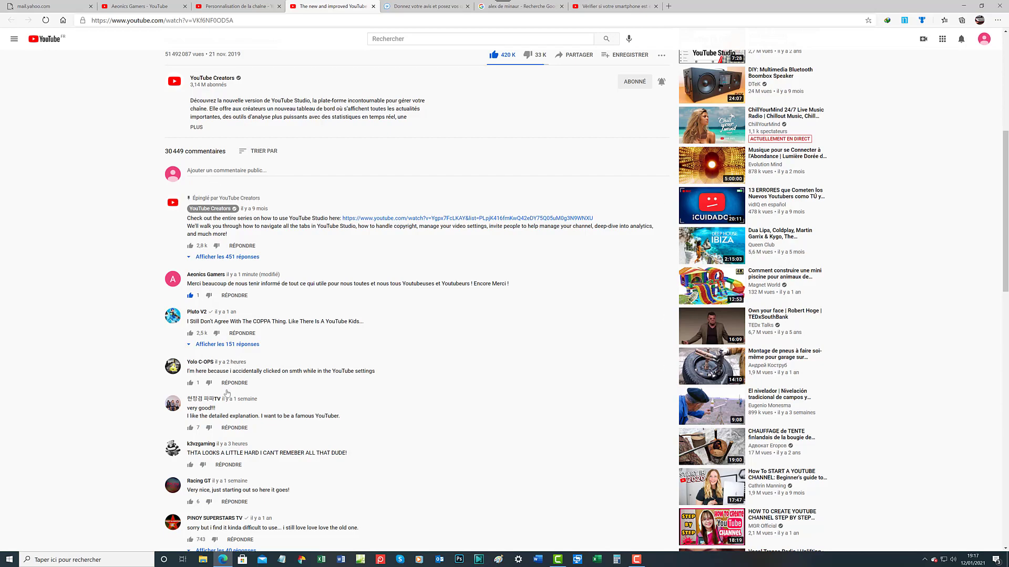
scroll(227, 393, "down", 20)
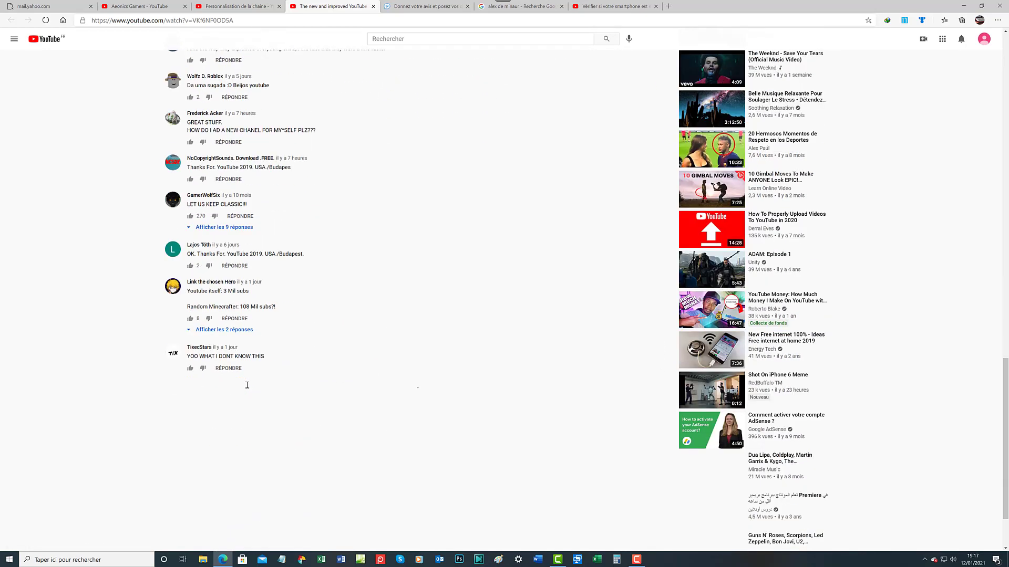
scroll(247, 386, "down", 2)
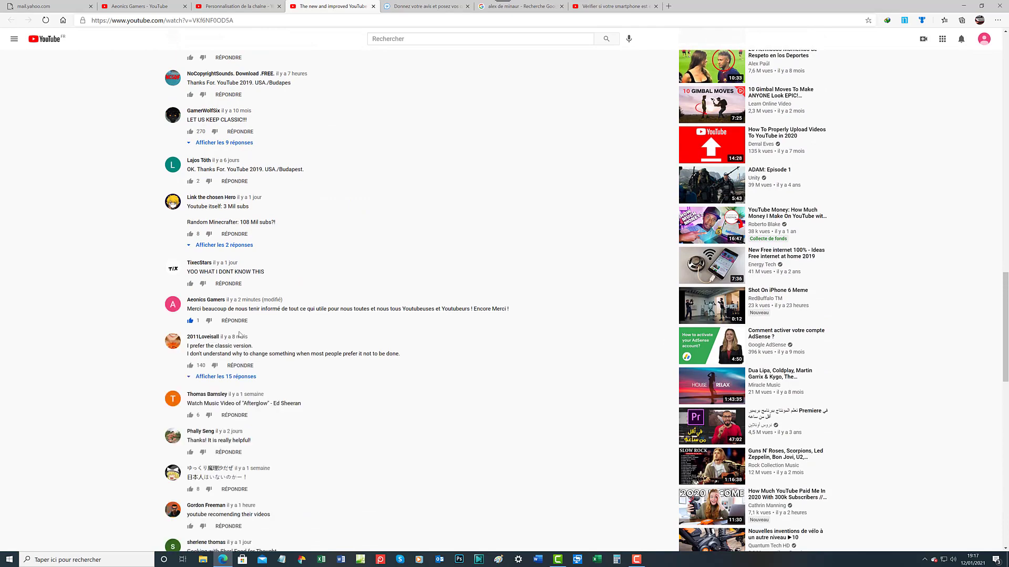
scroll(239, 335, "down", 7)
scroll(250, 331, "up", 6)
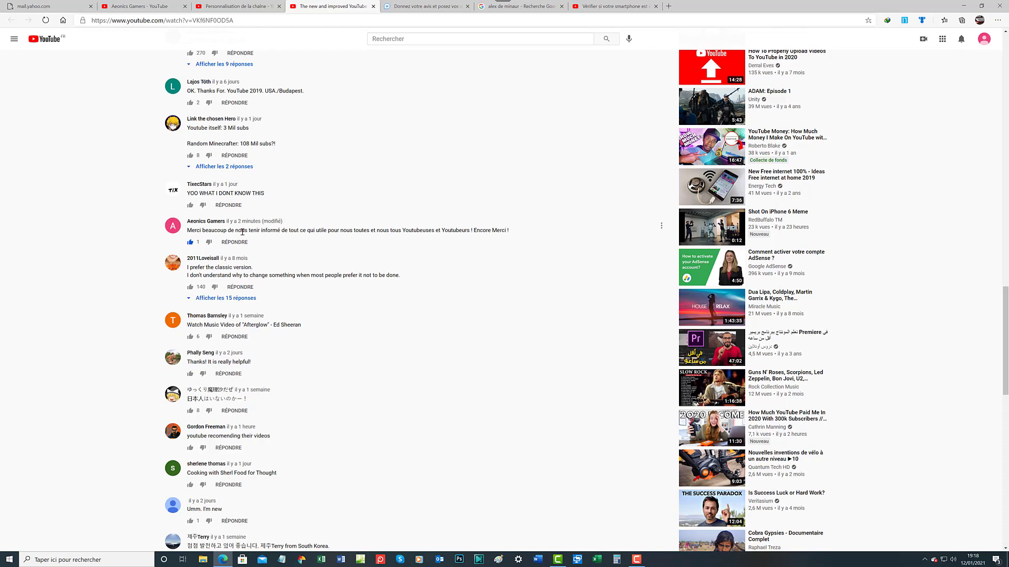
scroll(243, 232, "up", 20)
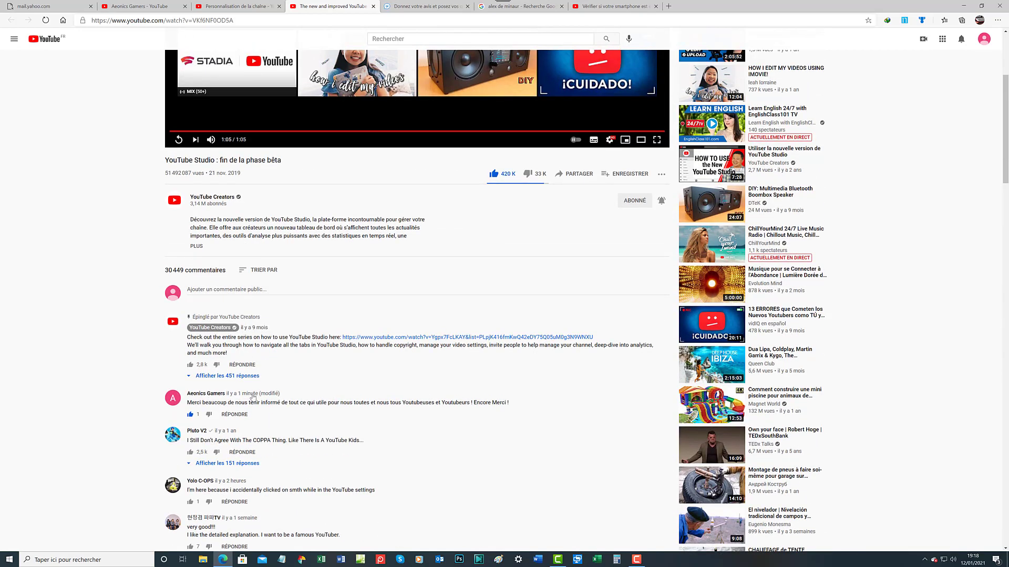
scroll(252, 397, "down", 4)
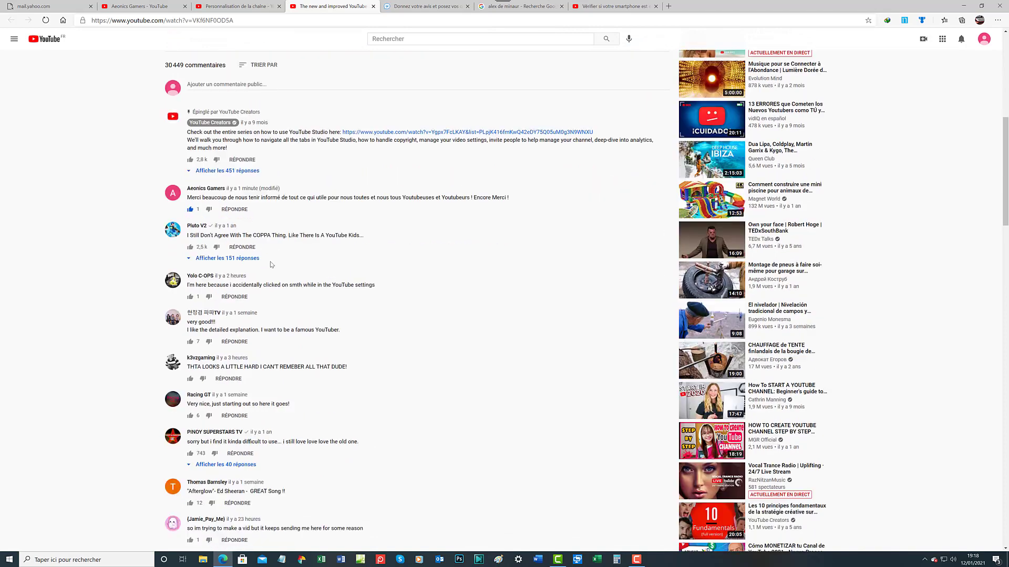
scroll(271, 264, "down", 5)
scroll(271, 265, "down", 6)
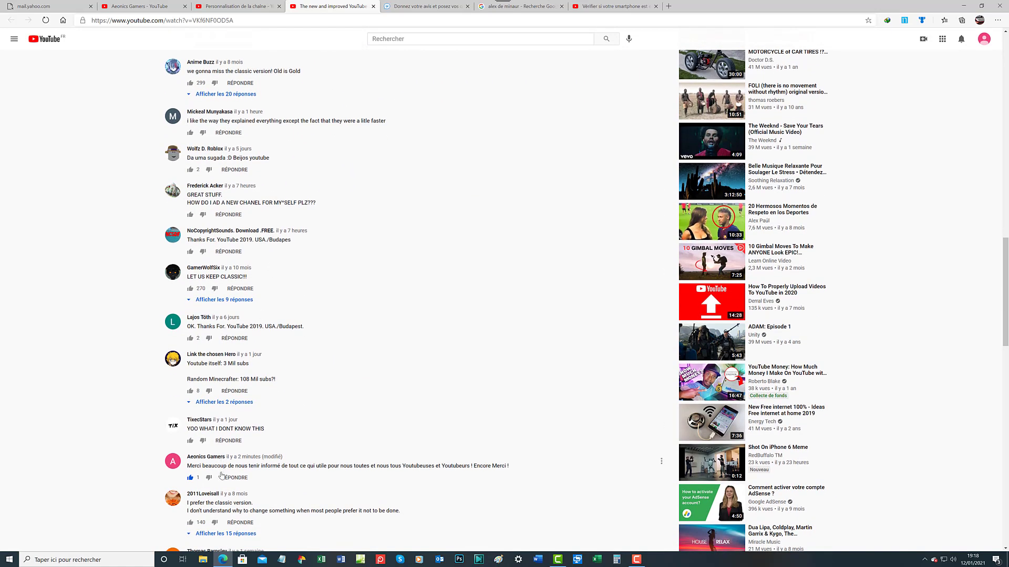
scroll(221, 475, "up", 15)
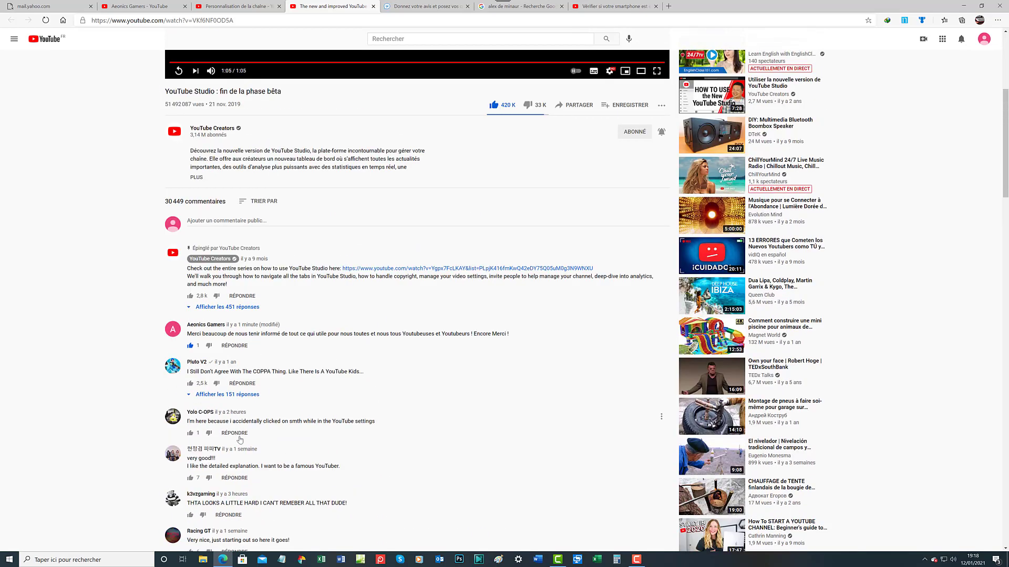
scroll(240, 440, "up", 3)
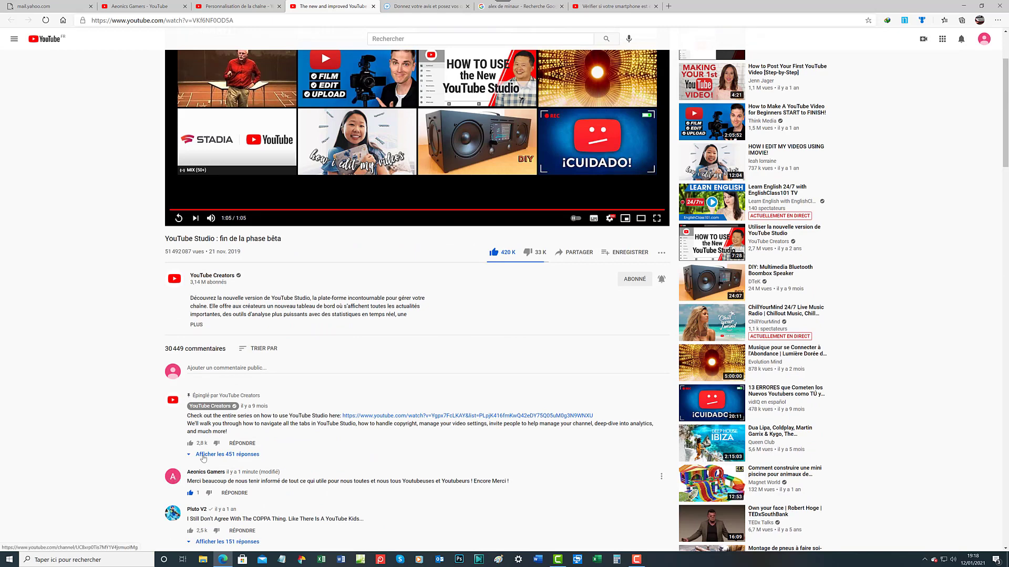
scroll(284, 190, "down", 3)
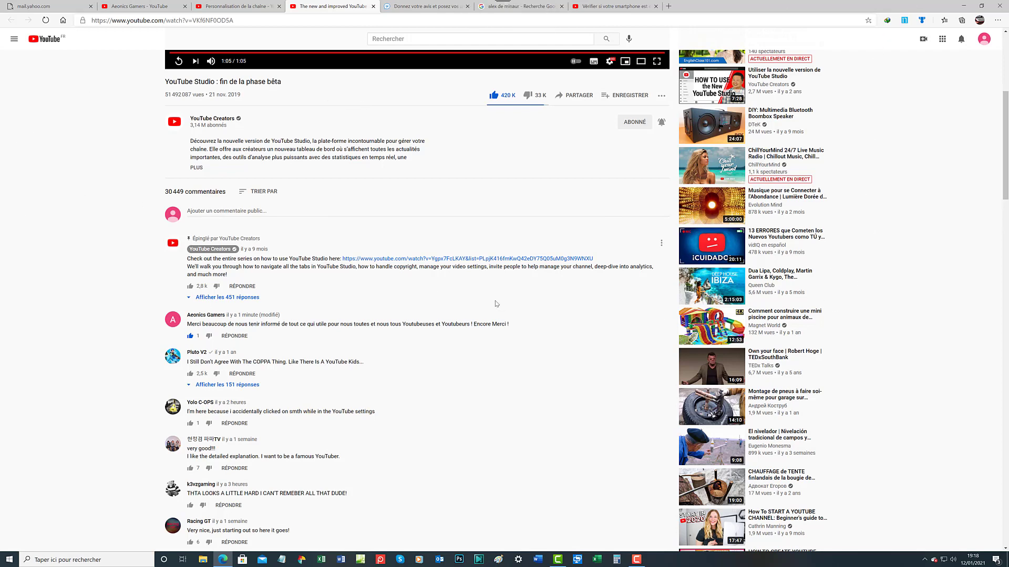
scroll(497, 304, "up", 5)
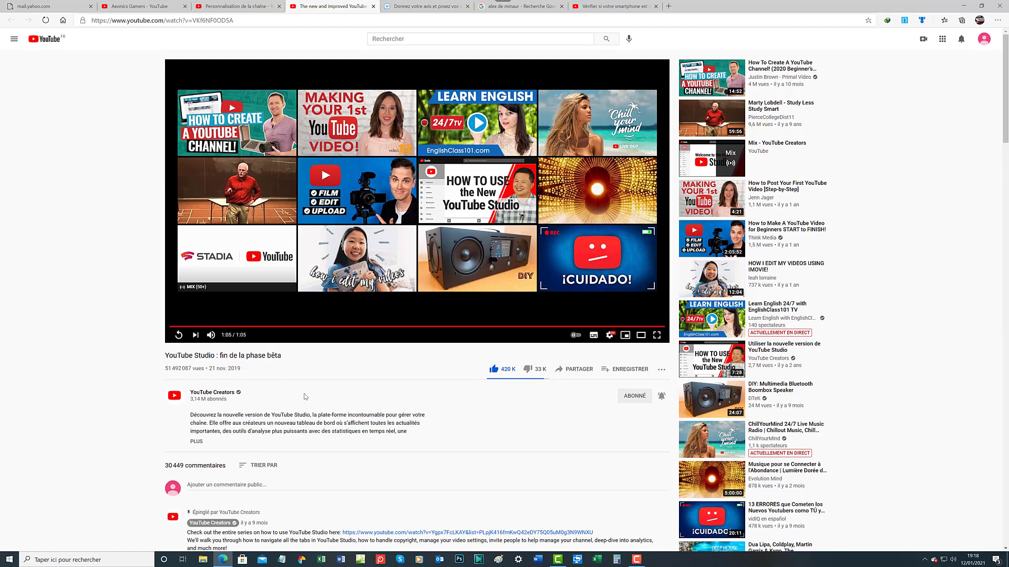
scroll(305, 397, "down", 15)
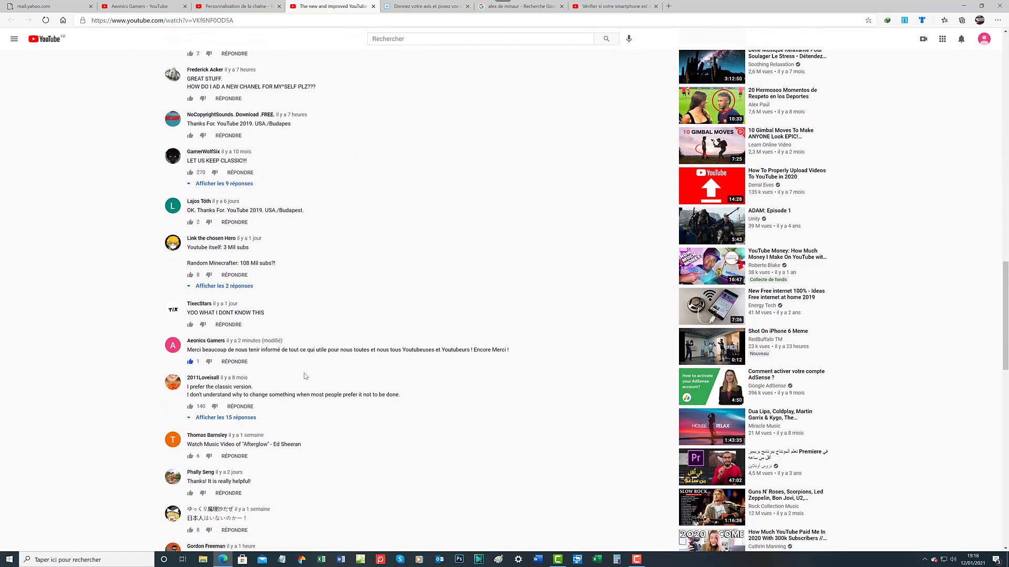
scroll(304, 376, "down", 6)
scroll(304, 376, "up", 10)
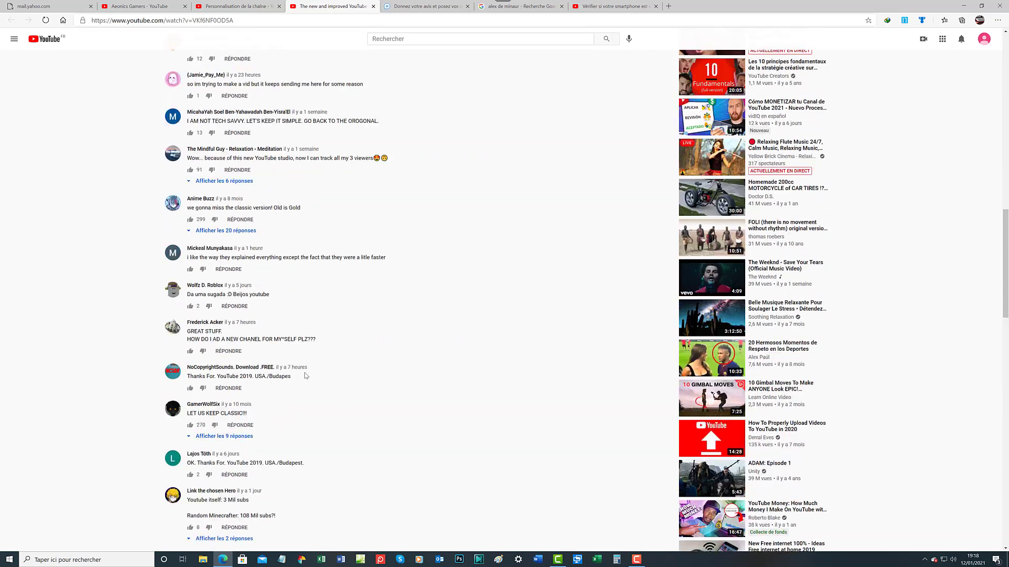
scroll(305, 376, "up", 15)
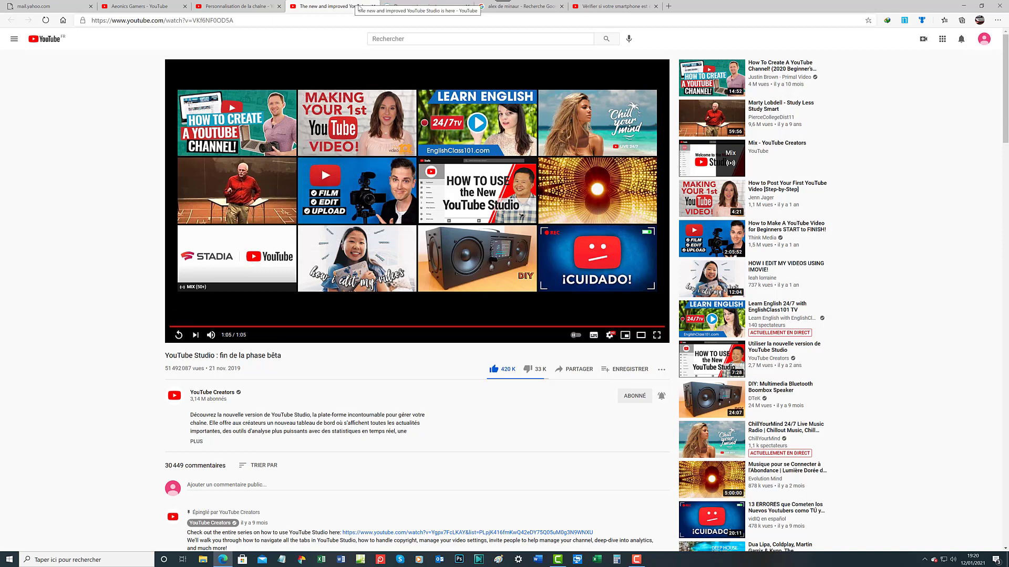
Close the video tab and dismiss both introductory tips on the Studio Personnalisation page
left_click(373, 6)
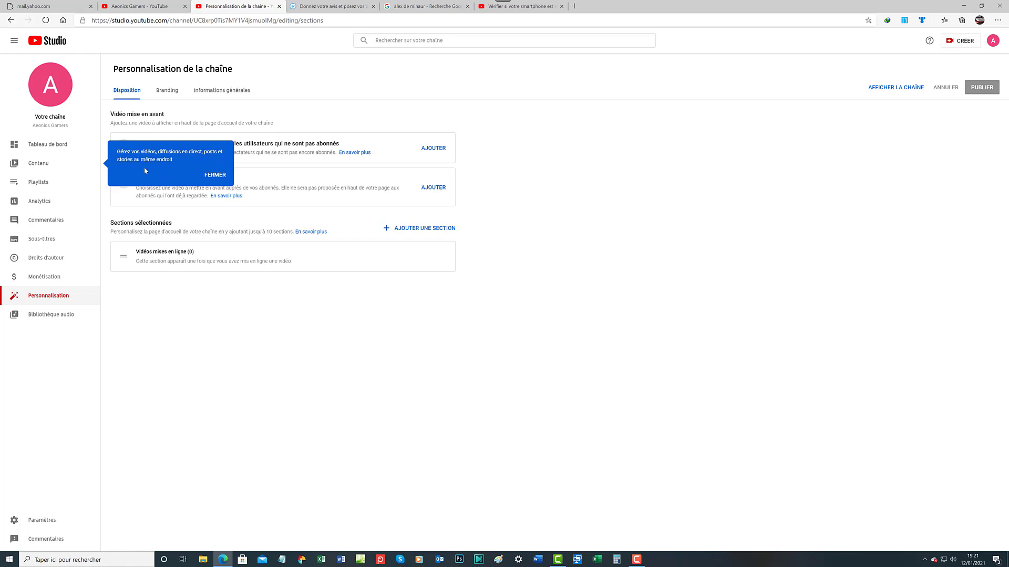
left_click(214, 176)
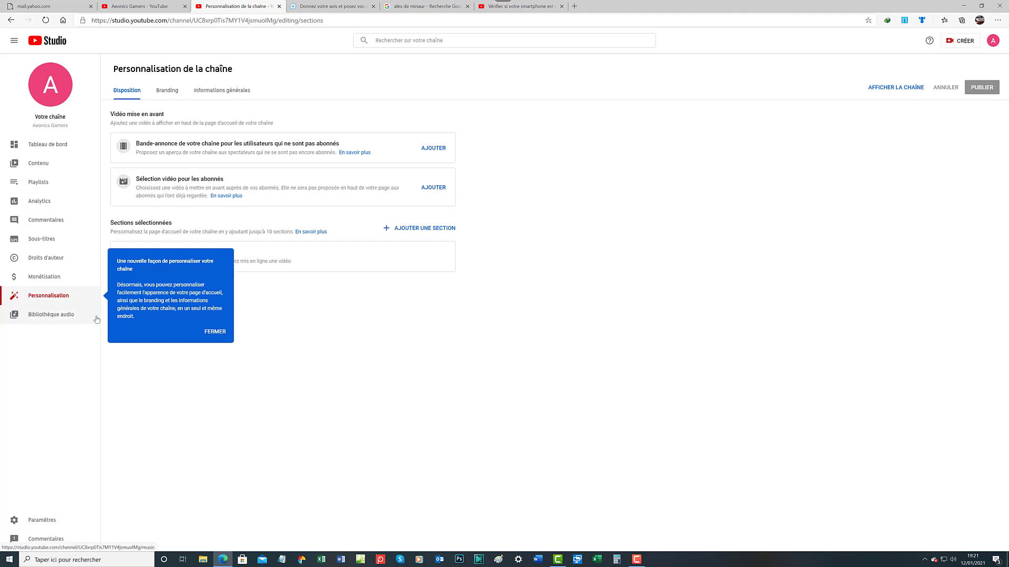
left_click(212, 333)
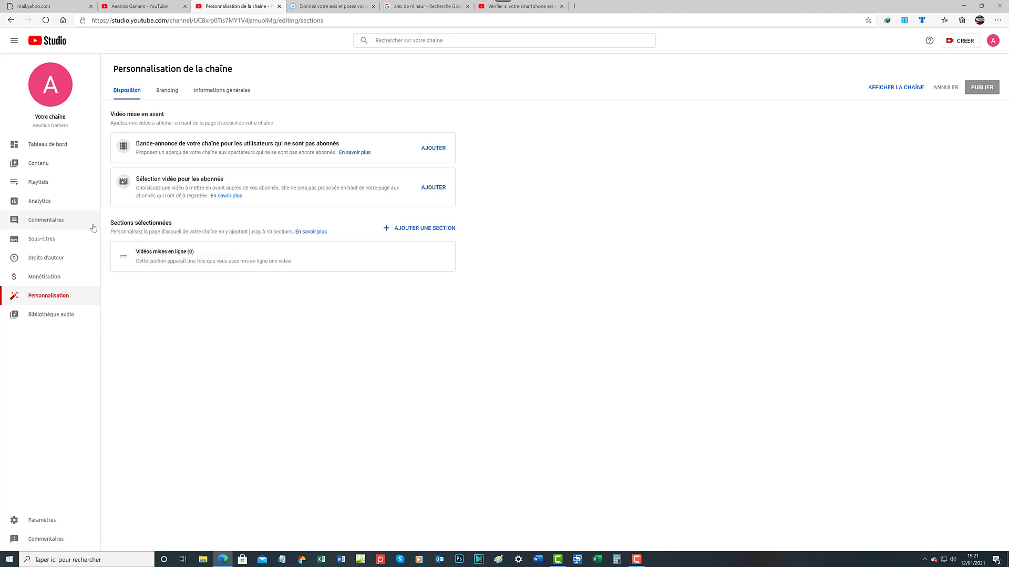
Check the empty Contenu list, then return to the Personnalisation layout page
left_click(62, 169)
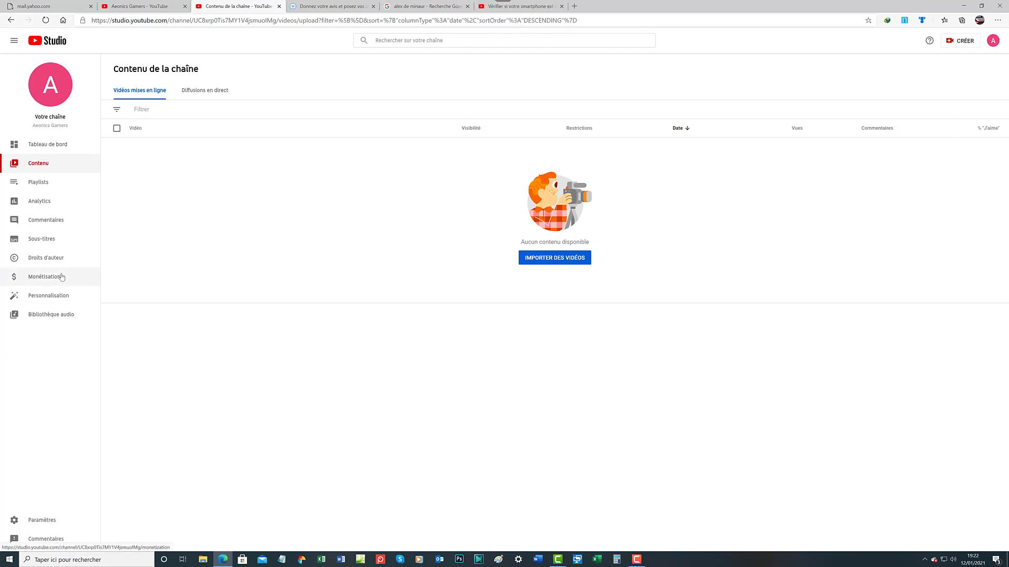
left_click(52, 297)
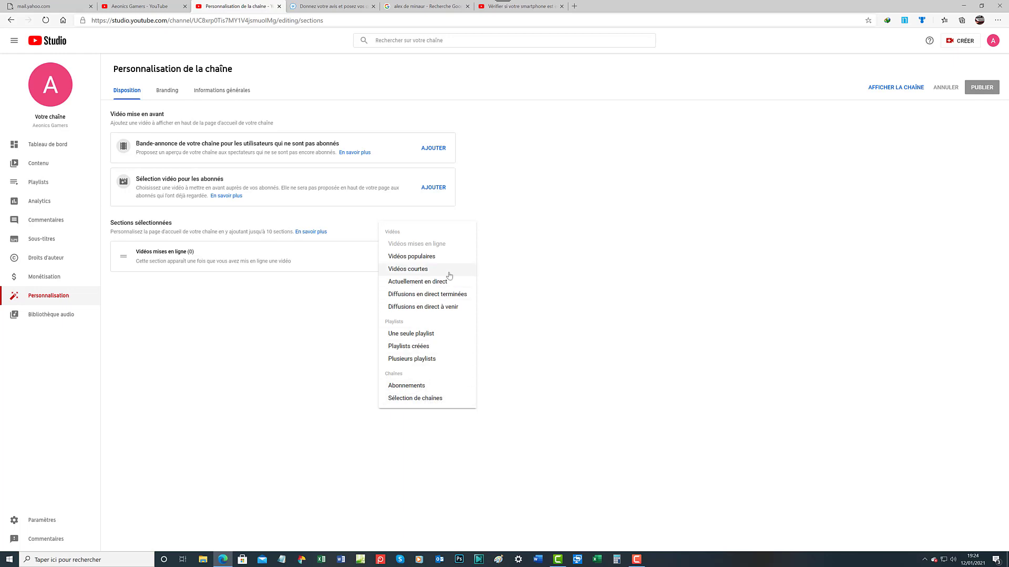
left_click(337, 224)
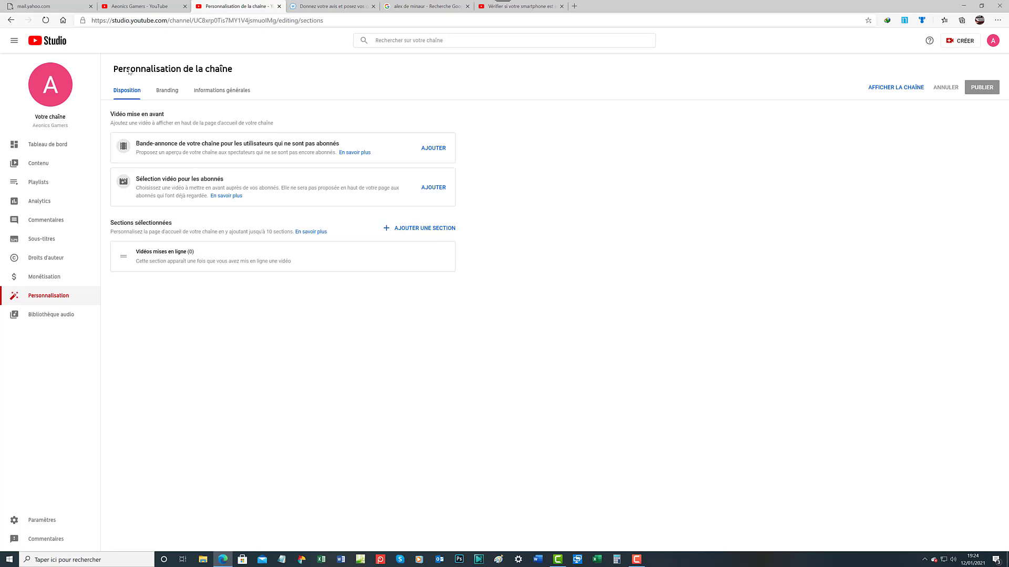
View the Tableau de bord overview, then move to the Contenu page showing Aucun contenu disponible
left_click(55, 152)
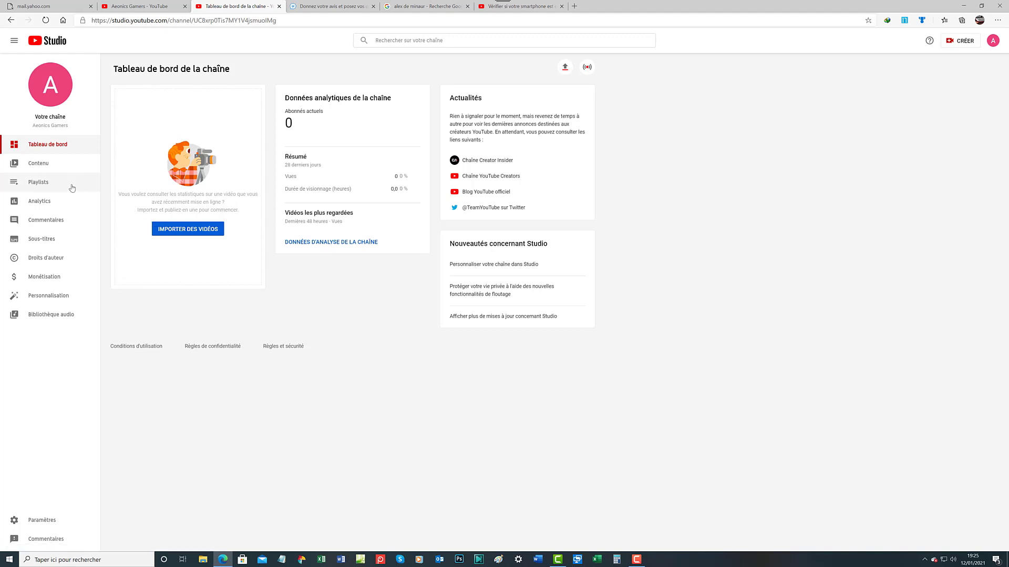
left_click(55, 168)
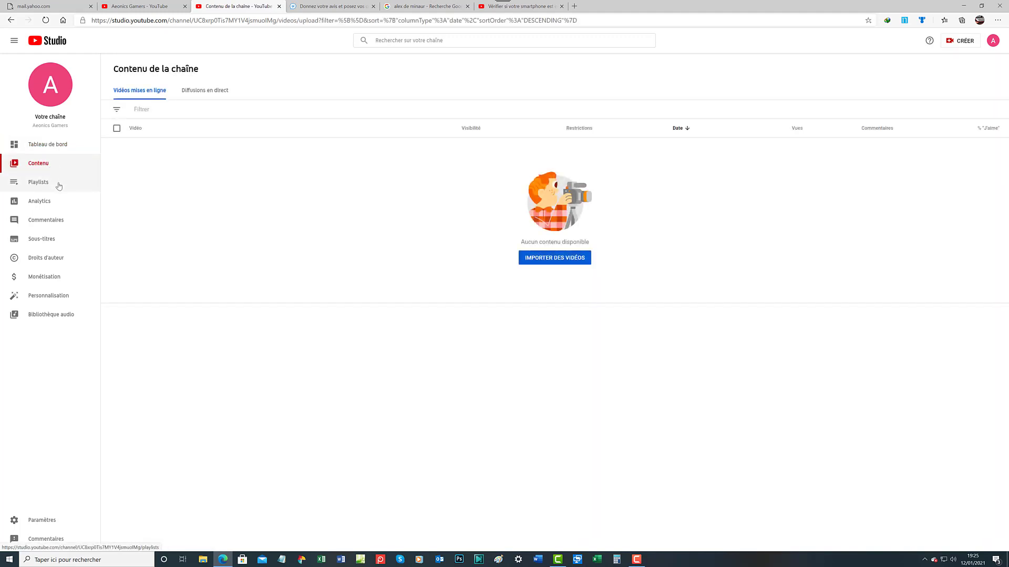
Visit the Playlists, Analytics and Commentaires pages, ending on the empty Sous-titres list
left_click(58, 184)
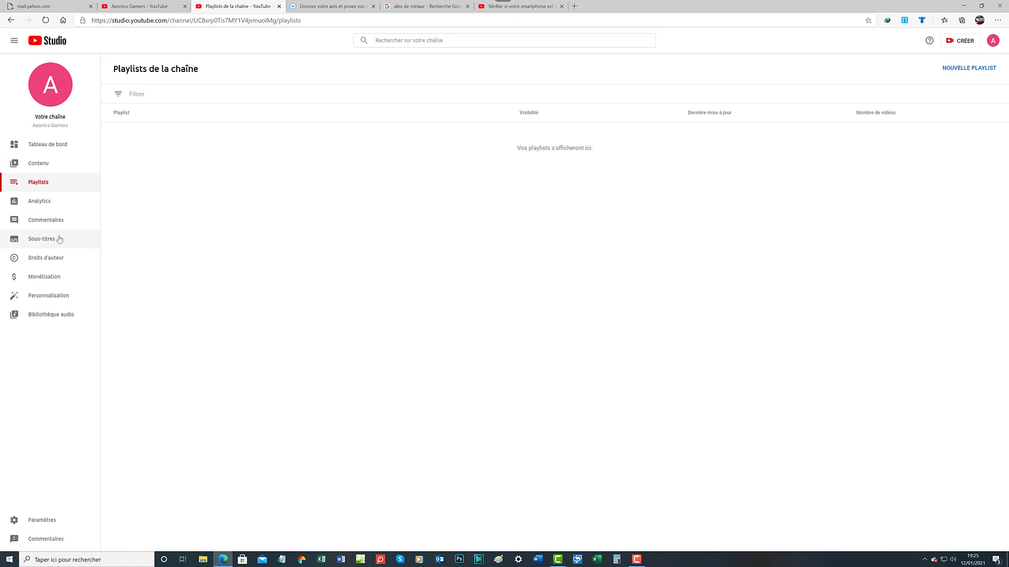
left_click(55, 202)
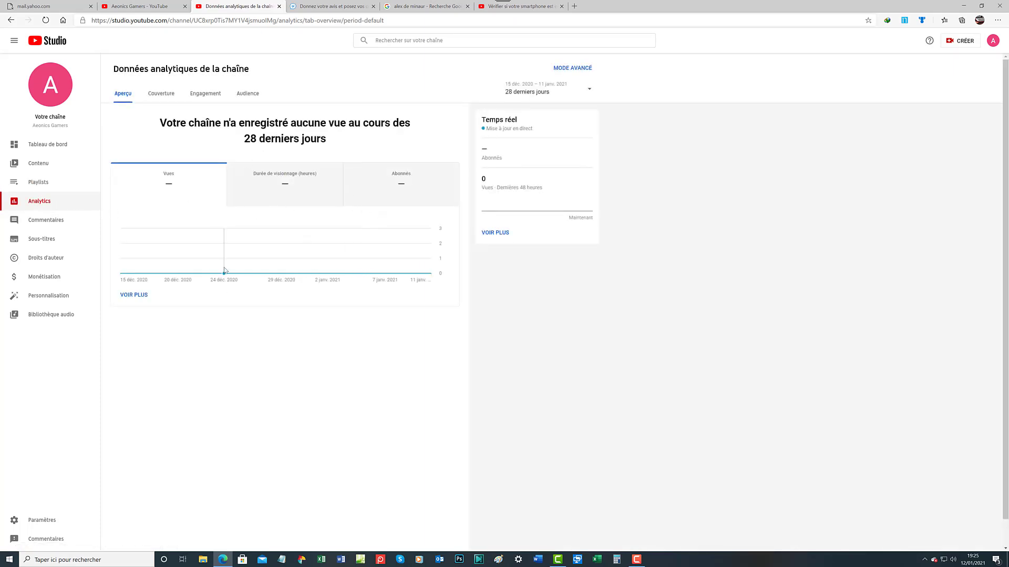
left_click(47, 221)
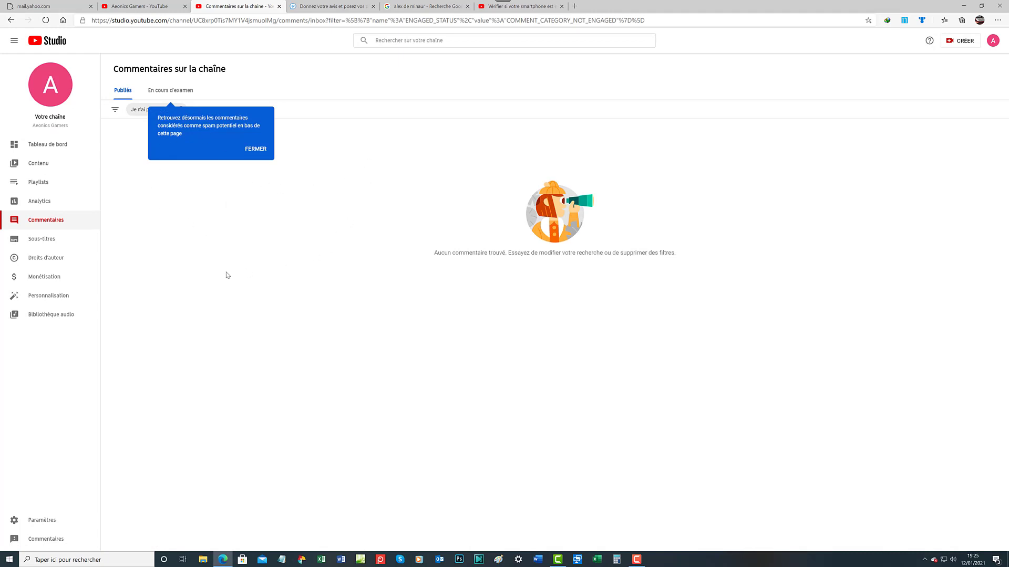
left_click(73, 245)
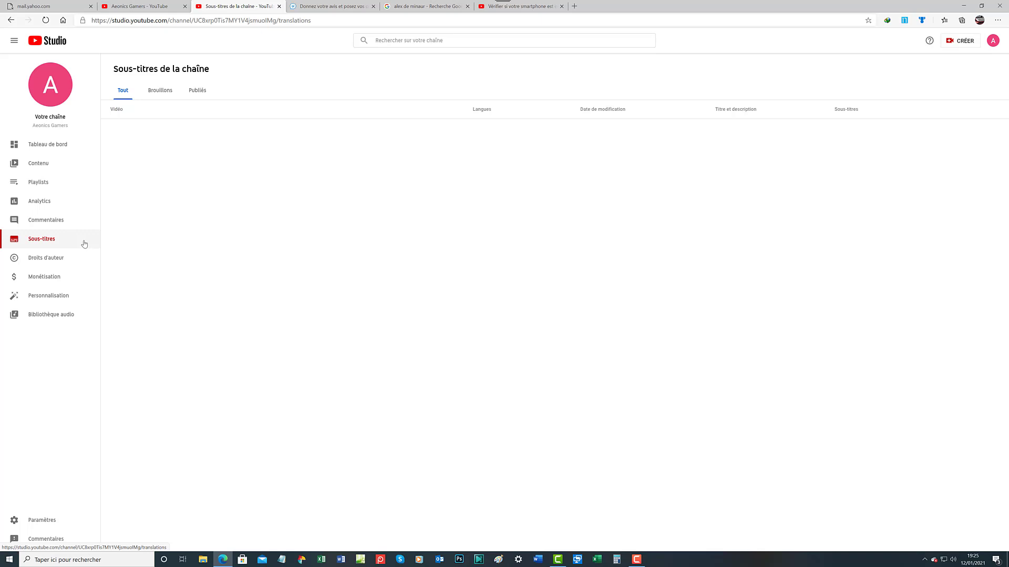
Check Droits d'auteur, then view Monétisation requirements: 1 000 subscribers and 4 000 watch hours
left_click(67, 264)
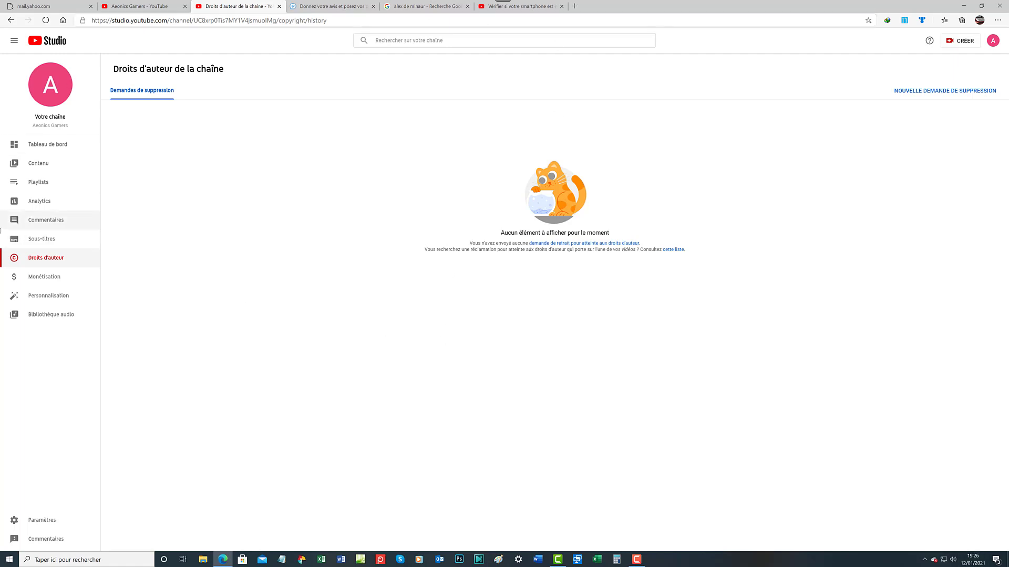
left_click(56, 278)
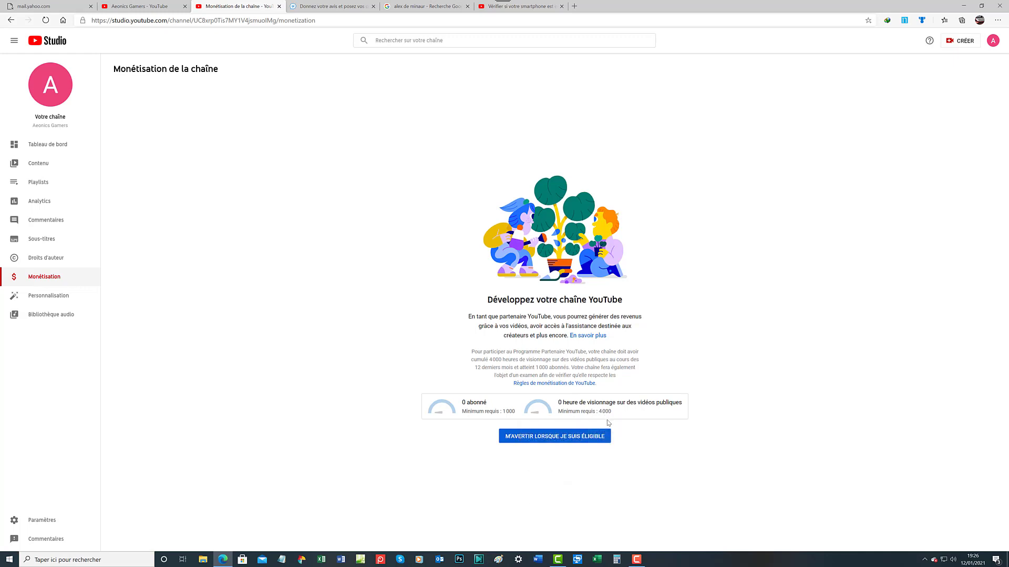
mouse_move(608, 418)
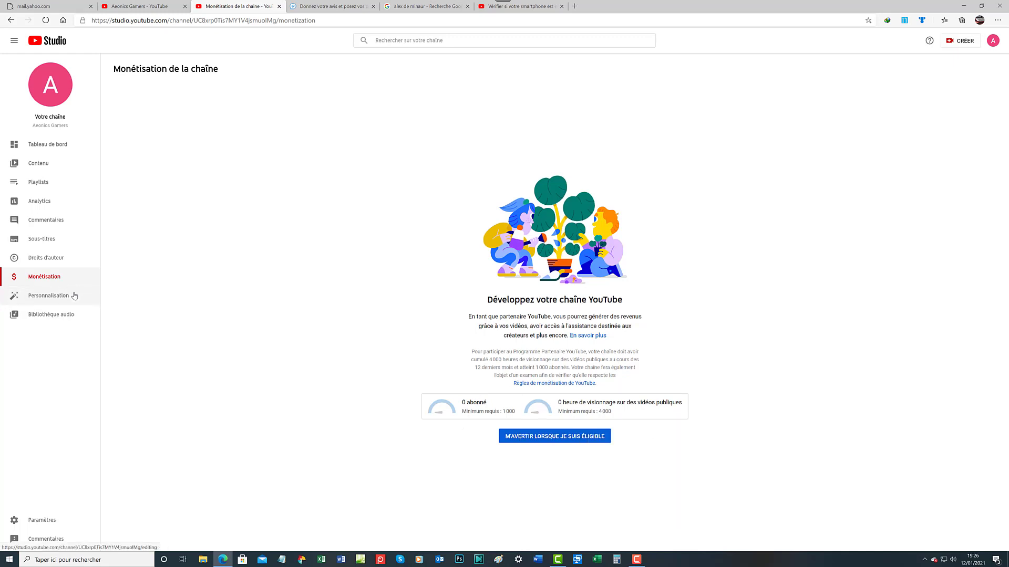
Open Bibliothèque audio and scroll through the Titres gratuits tracks, then back to the top
left_click(62, 314)
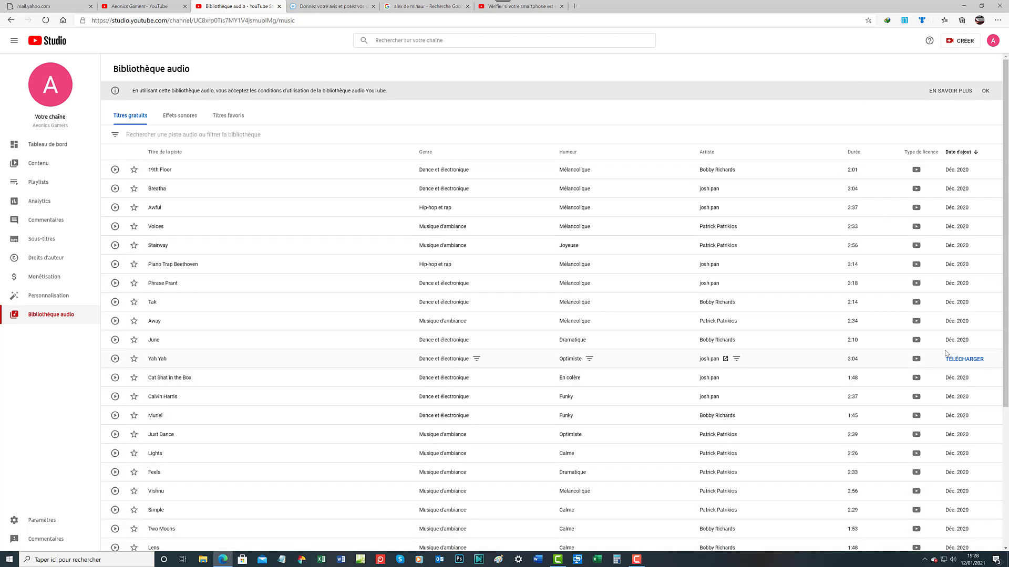
scroll(972, 228, "down", 4)
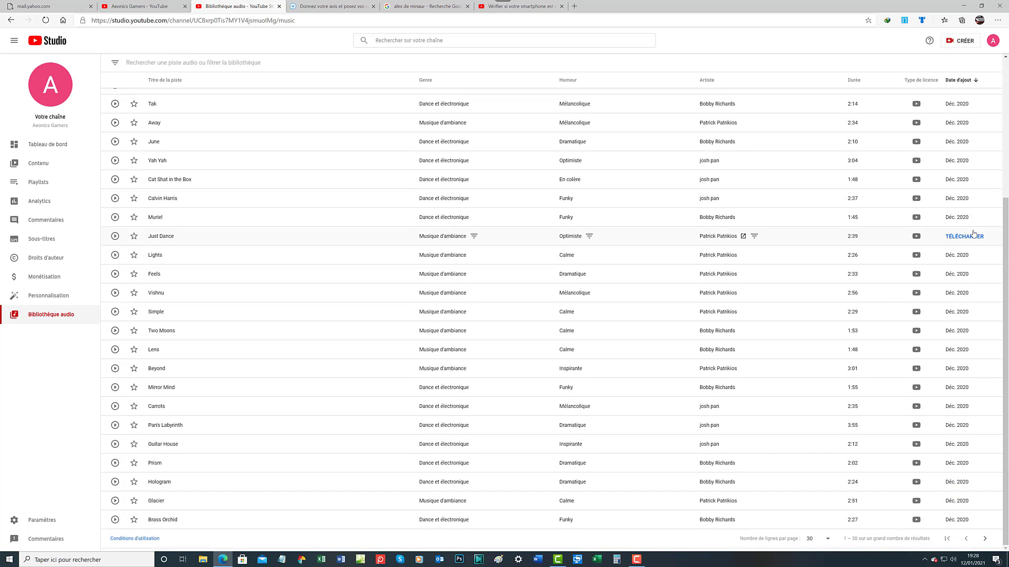
scroll(974, 233, "up", 4)
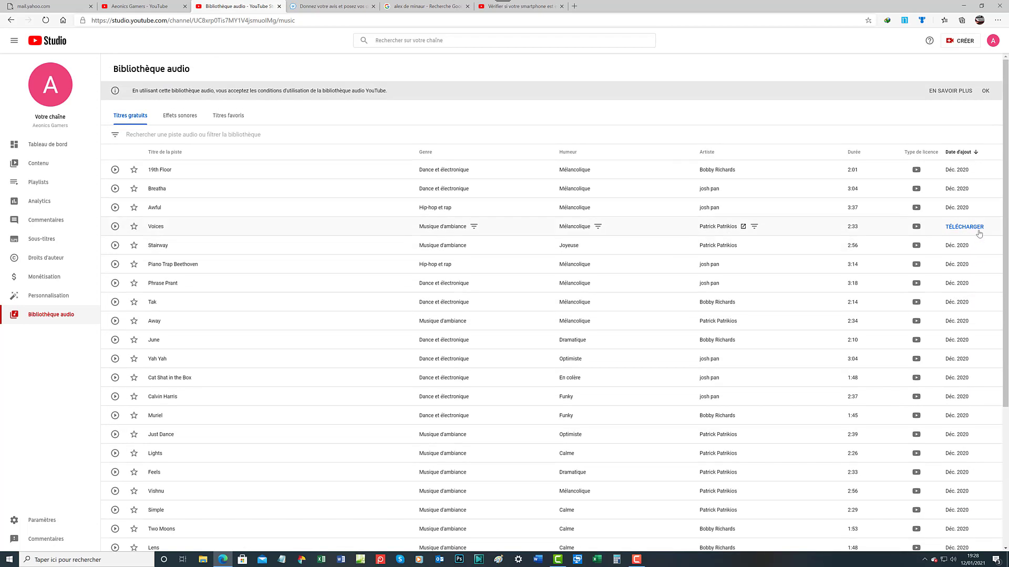
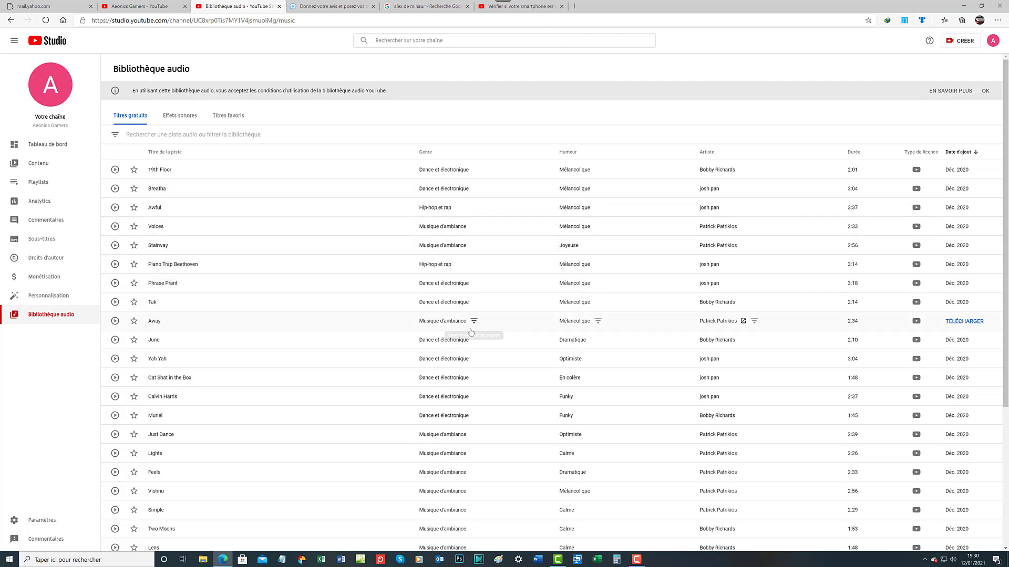
Page forward twice through the free tracks to 61–90, scrolling down to 'Say Yeah!'
scroll(478, 331, "down", 4)
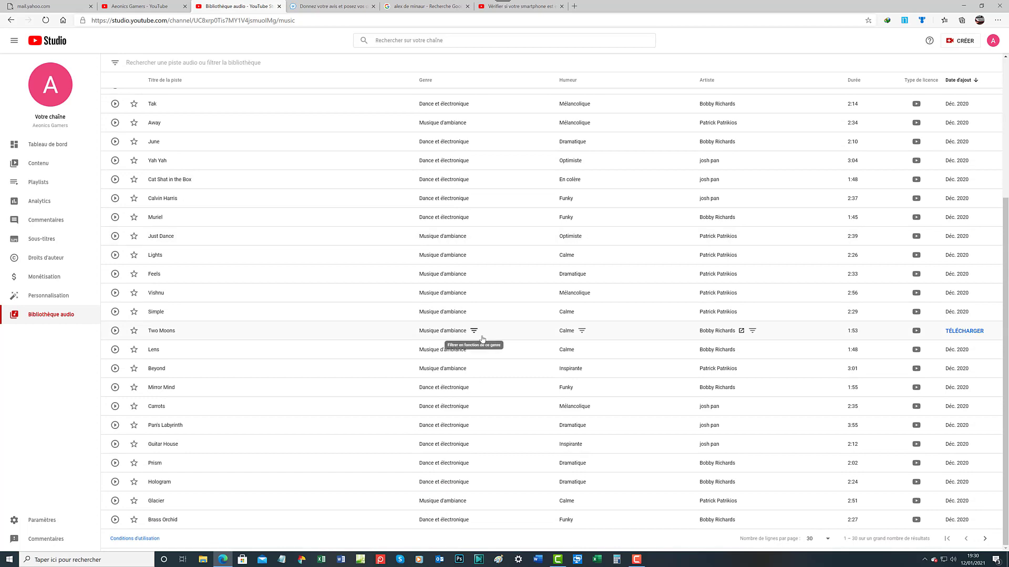
scroll(482, 339, "up", 4)
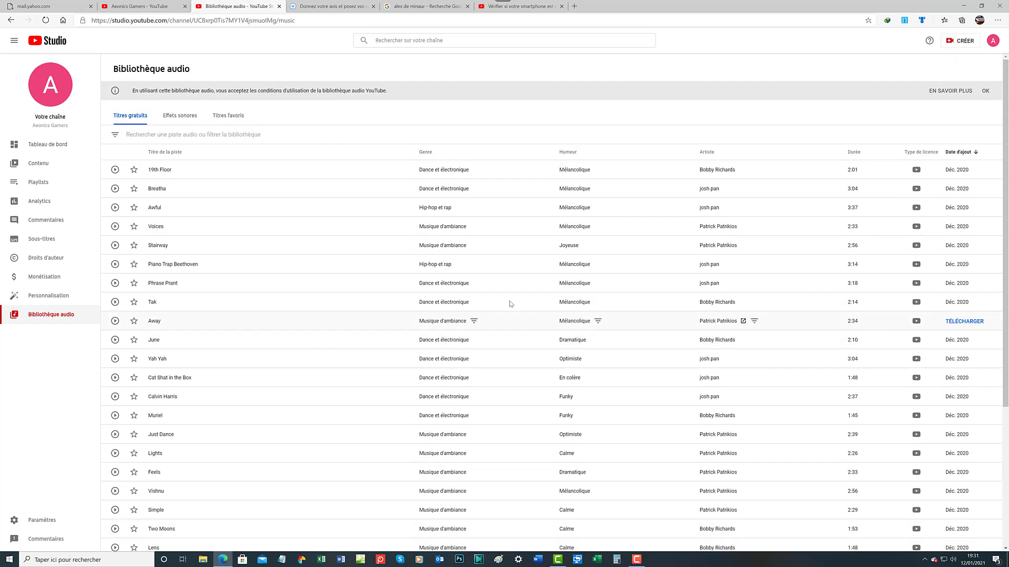
scroll(524, 211, "down", 4)
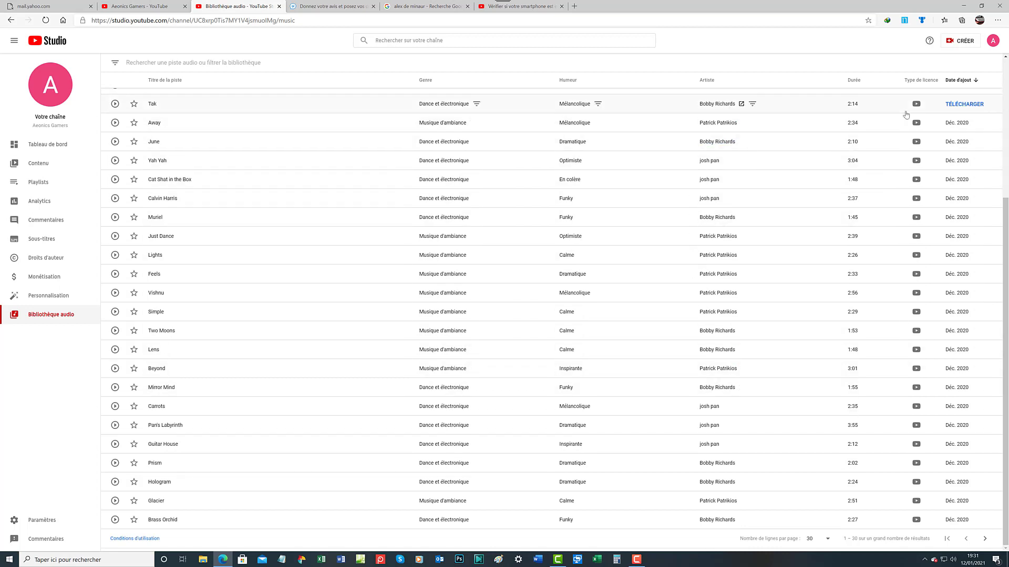
mouse_move(922, 102)
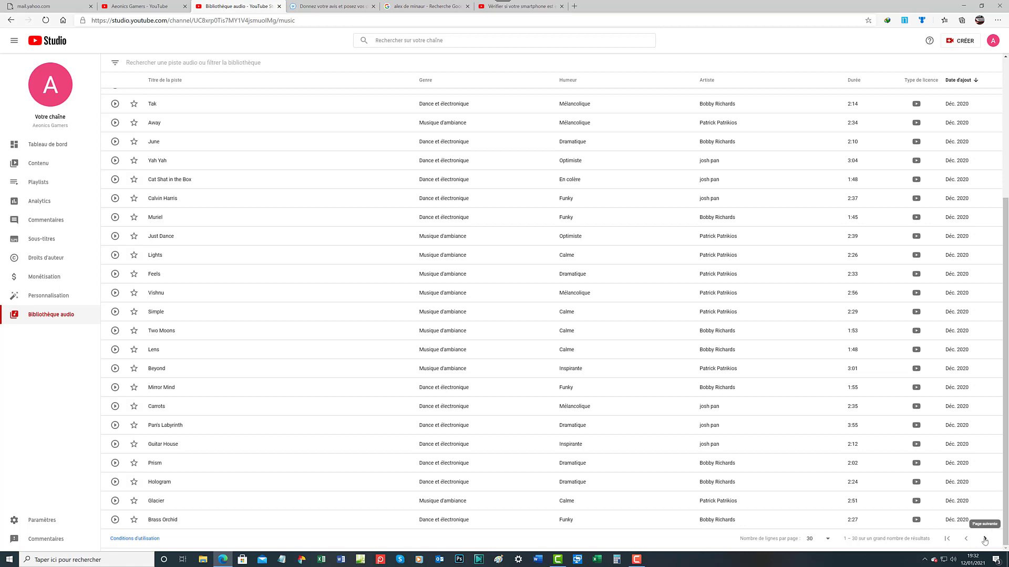
left_click(984, 540)
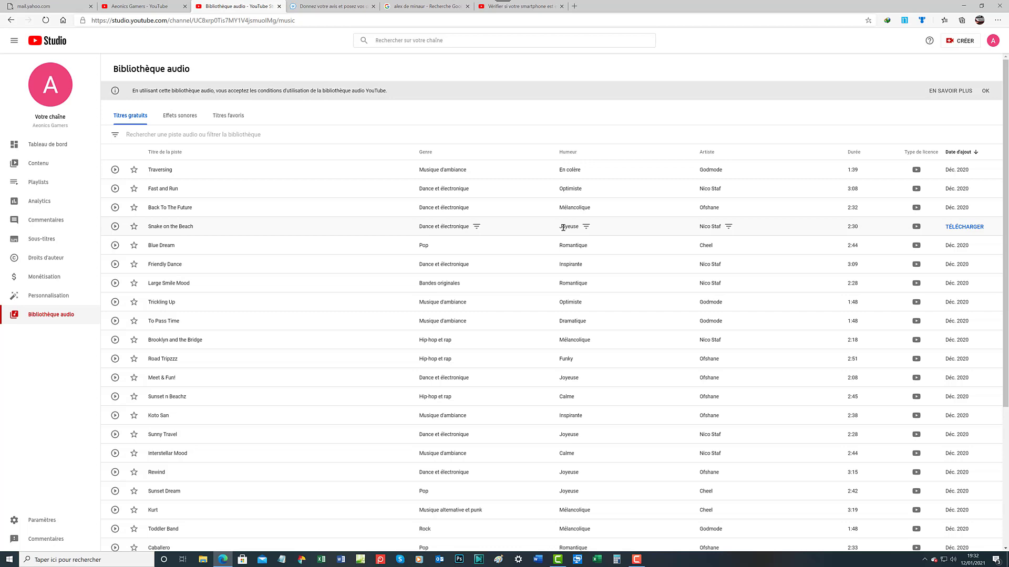
scroll(563, 227, "down", 3)
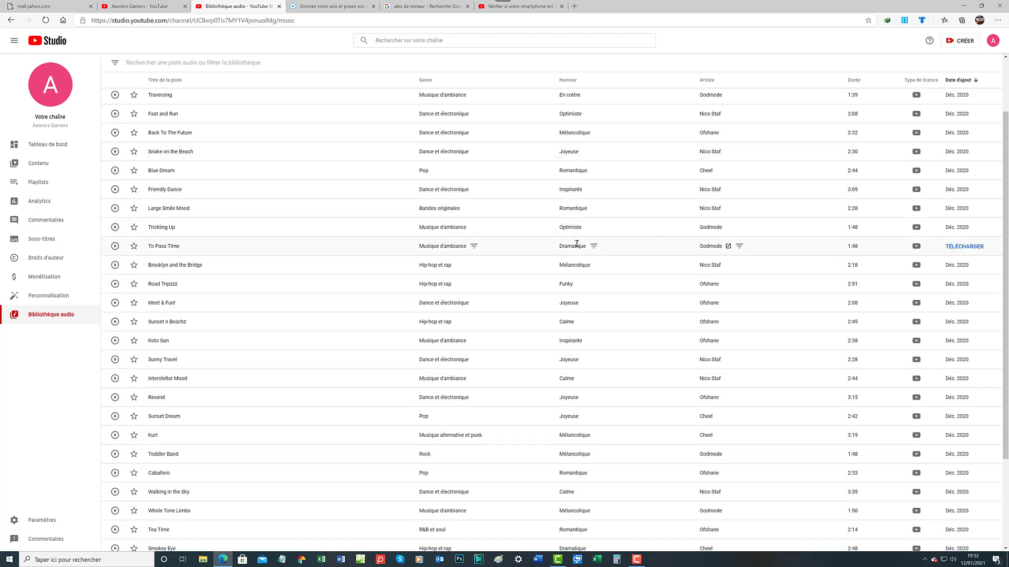
scroll(576, 243, "down", 1)
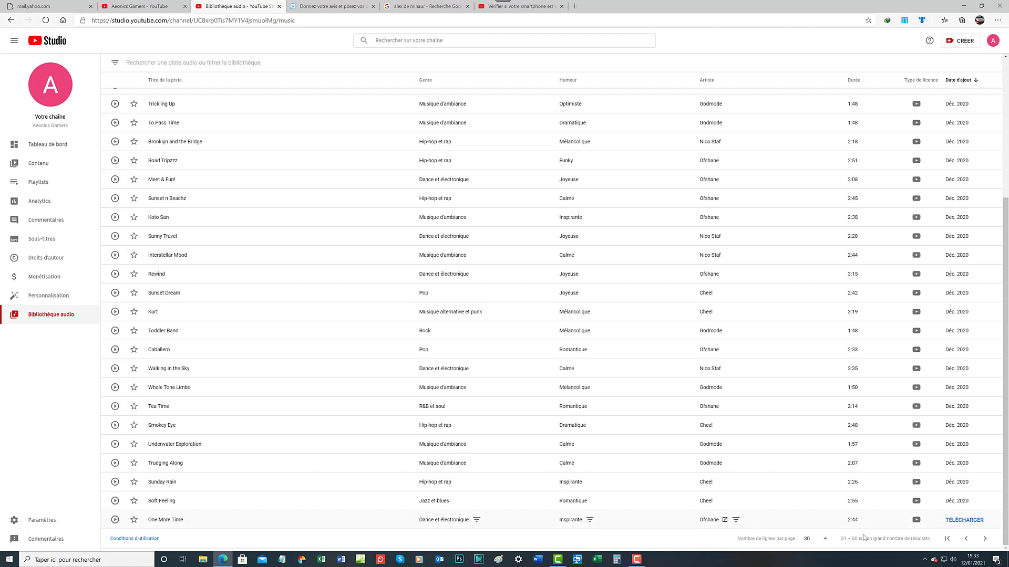
left_click(984, 539)
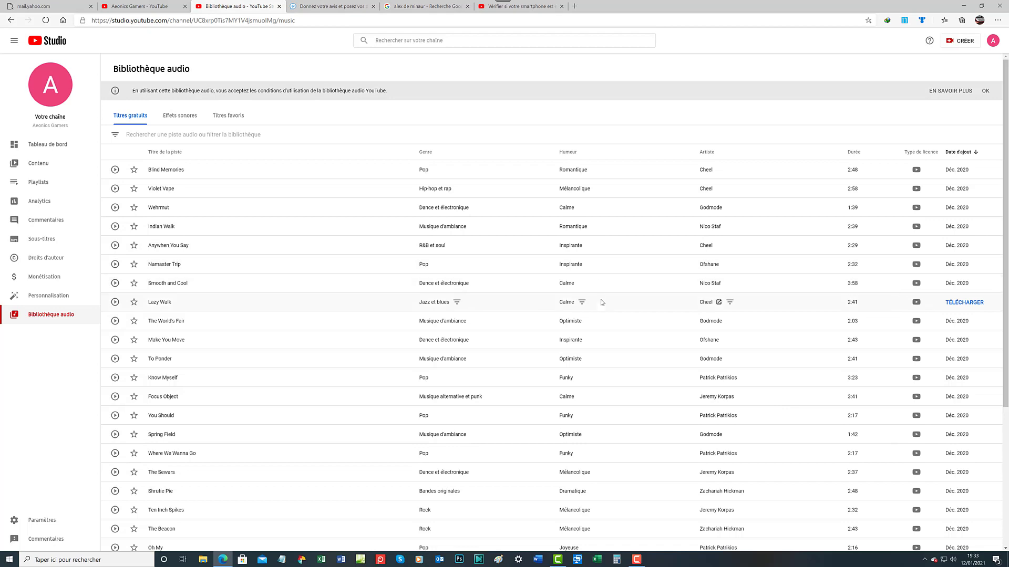
scroll(602, 304, "down", 2)
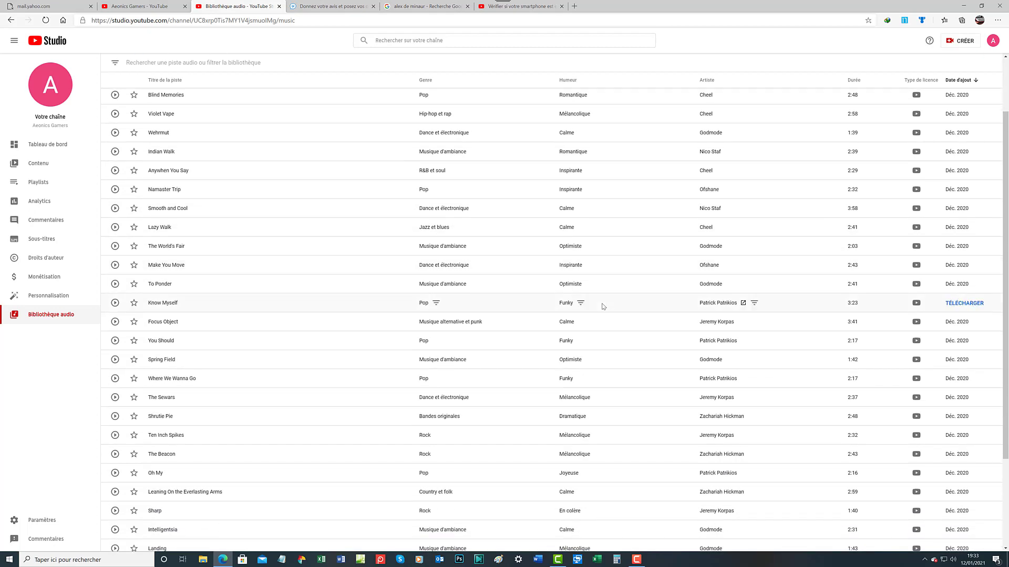
scroll(603, 306, "down", 3)
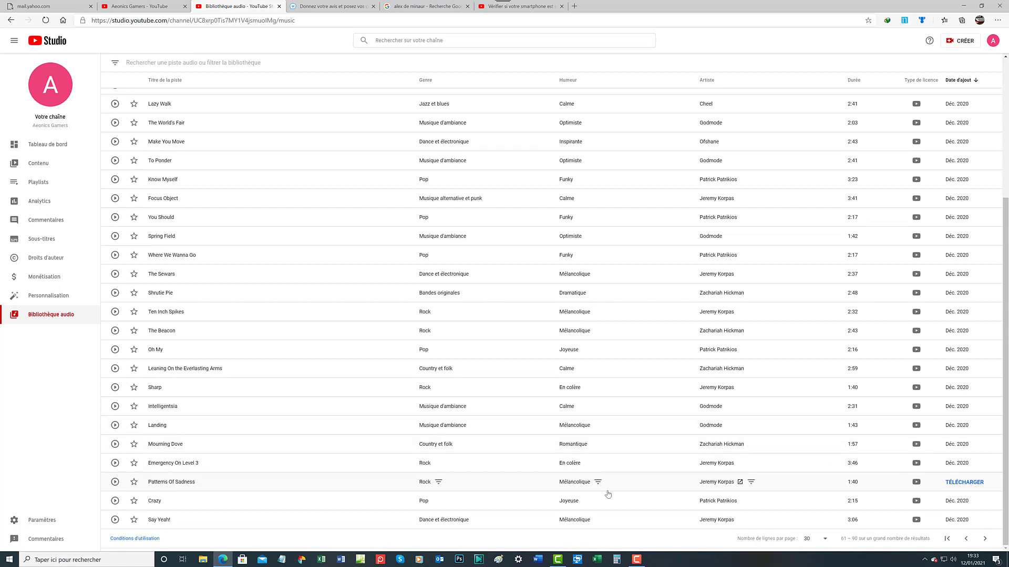
Advance past tracks 91–120 to 121–150, scrolling down to 'Take it Slow'
left_click(985, 538)
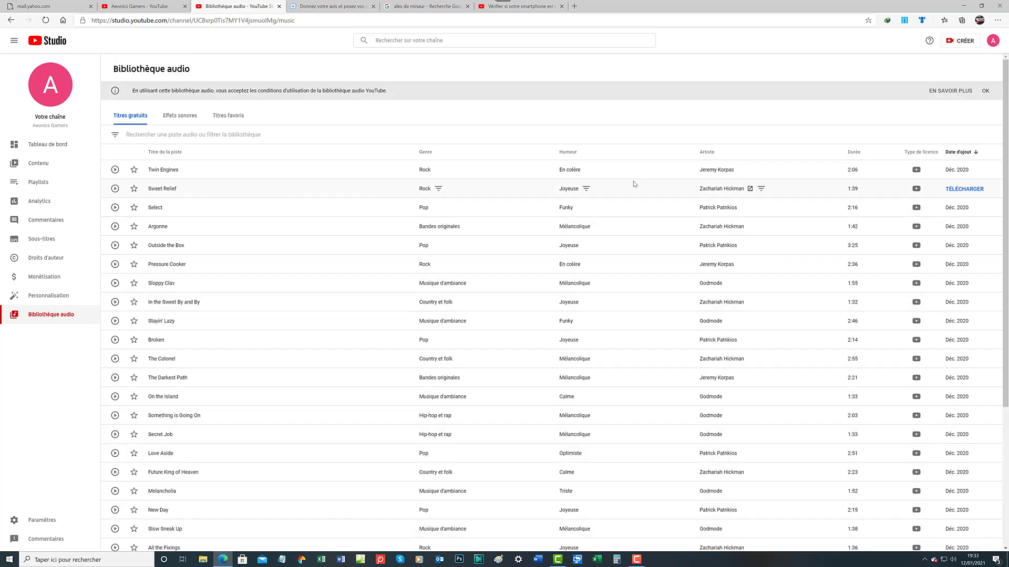
scroll(629, 163, "down", 4)
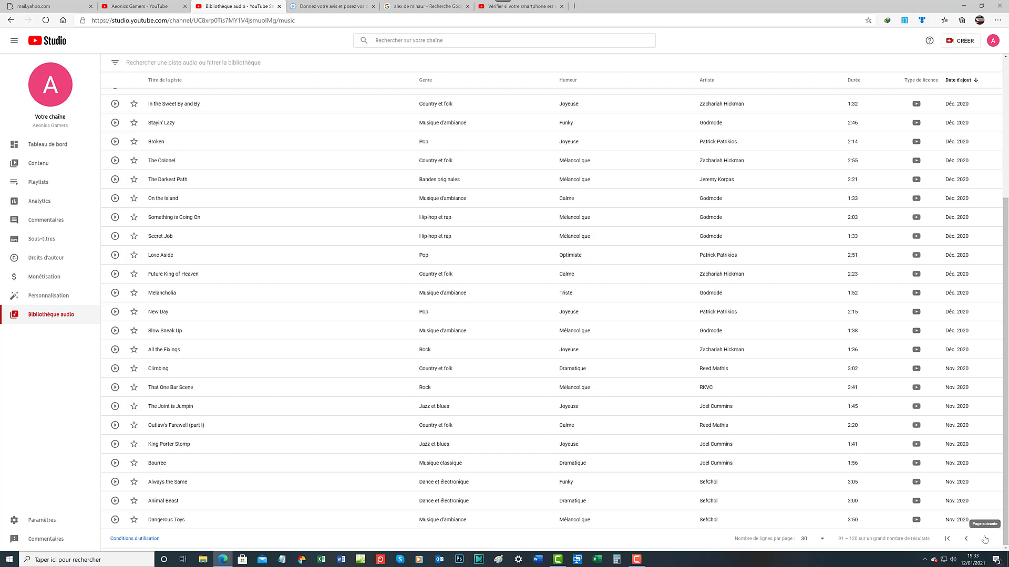
left_click(985, 539)
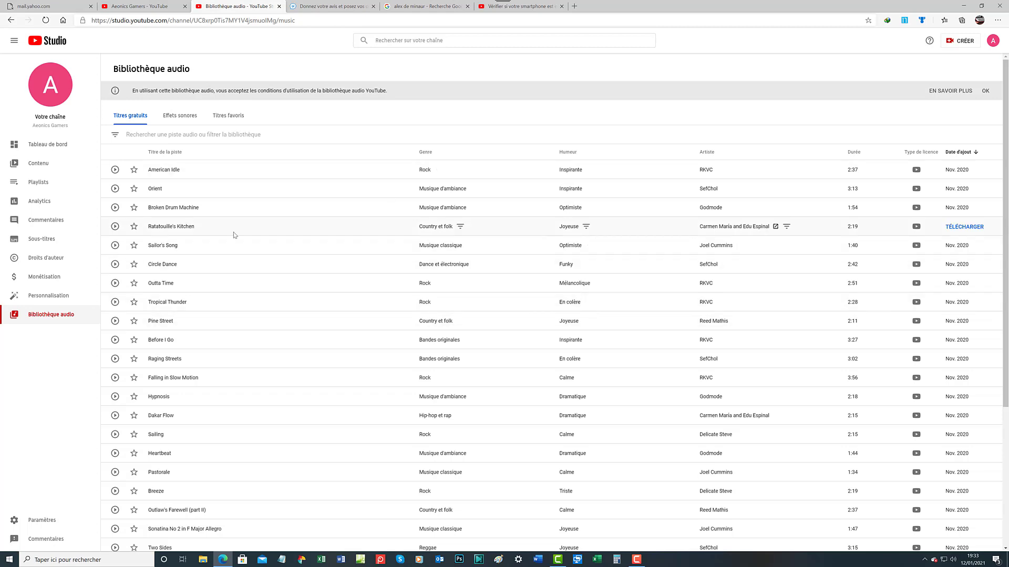
scroll(389, 347, "down", 4)
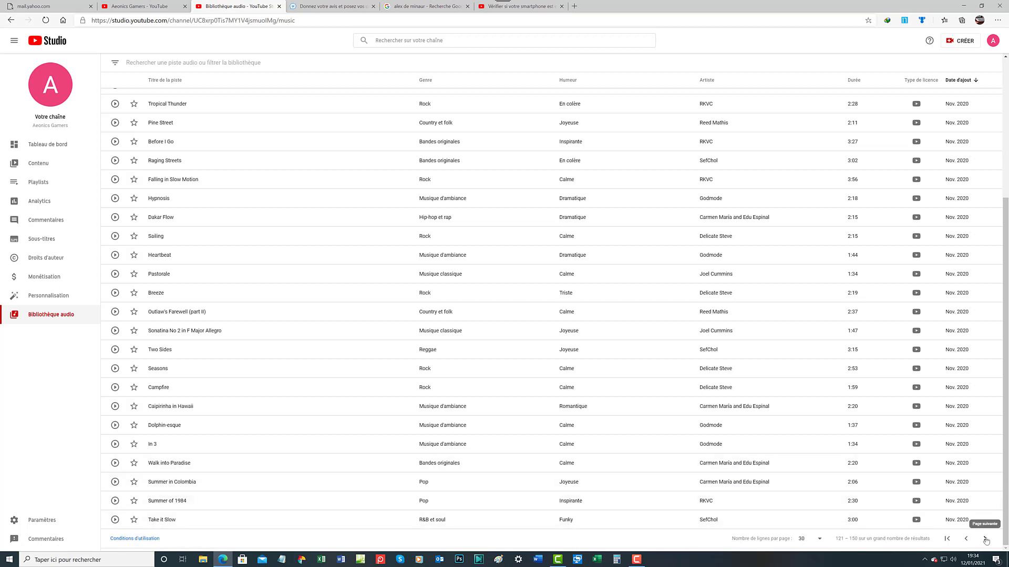
Advance to tracks 151–180 and scroll down to the 'Vacation Song' row
left_click(985, 541)
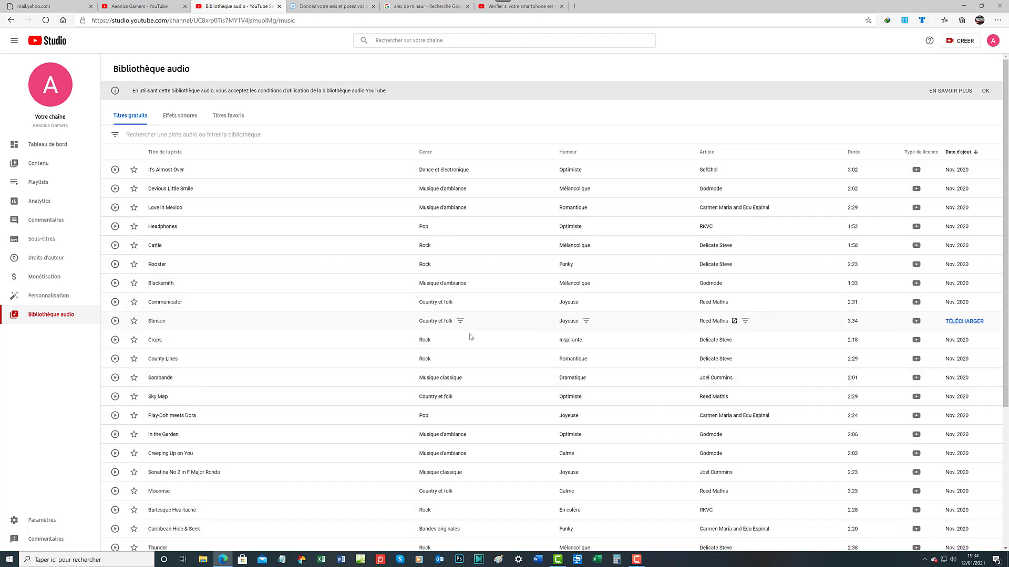
scroll(470, 337, "down", 4)
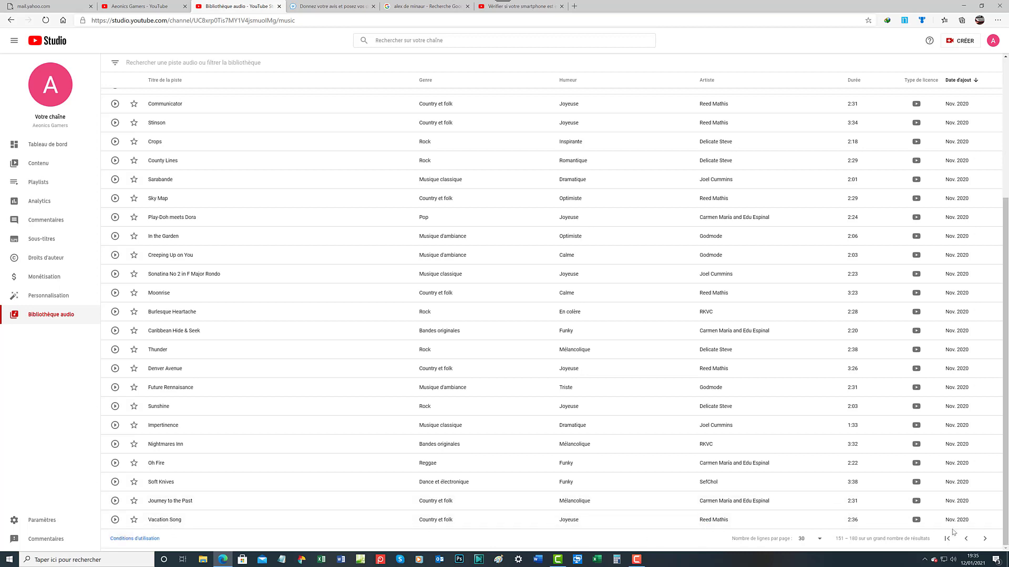
mouse_move(966, 524)
Download 'Vacation Song' as an MP3 into the Music folder with IDM
left_click(964, 522)
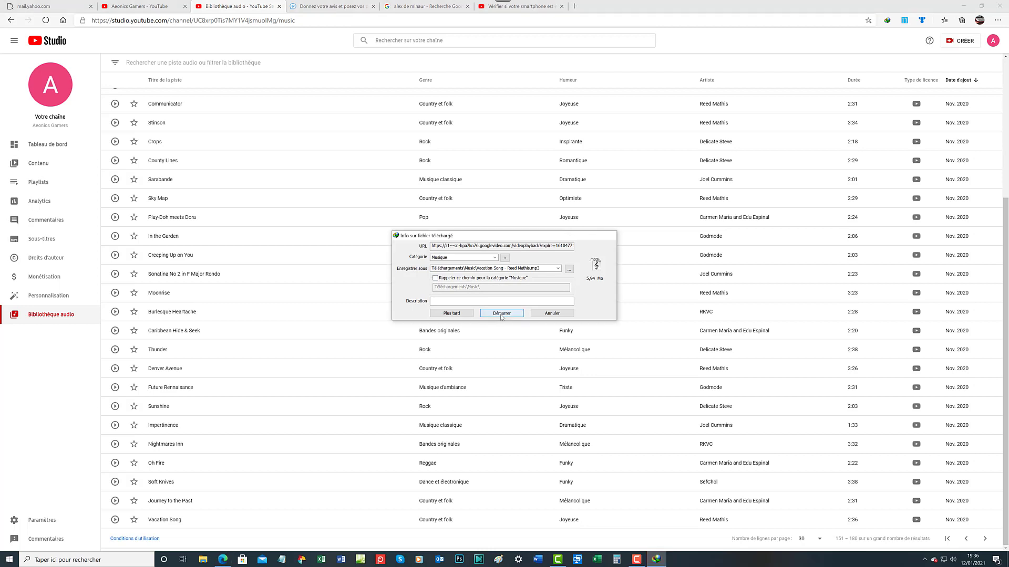
left_click(501, 315)
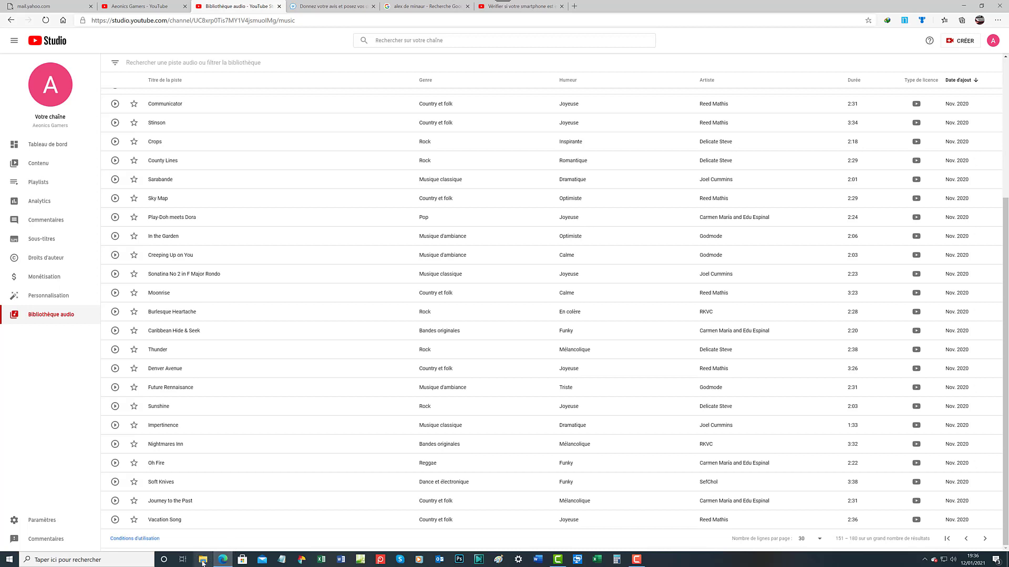
left_click(981, 538)
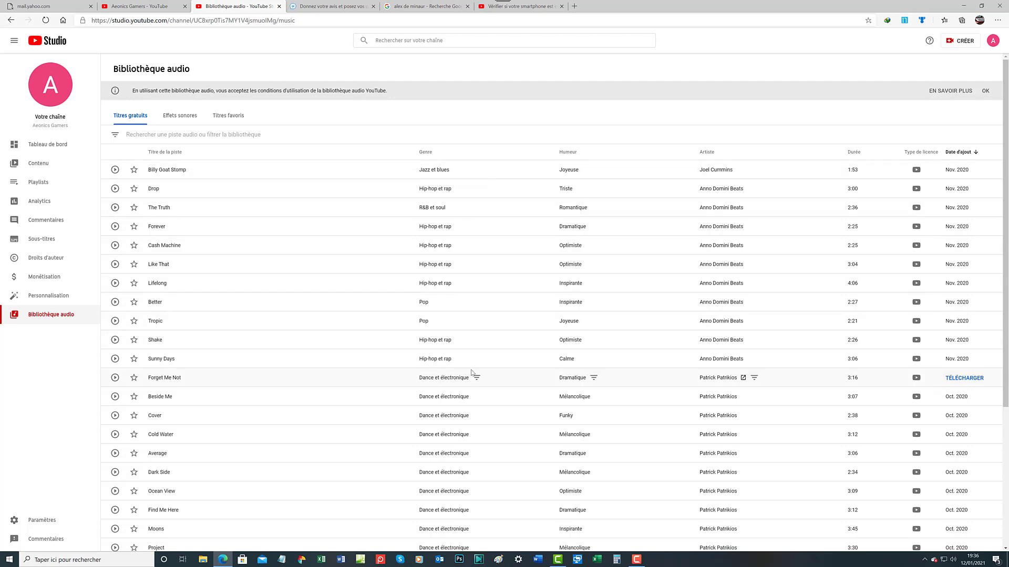
scroll(471, 373, "down", 4)
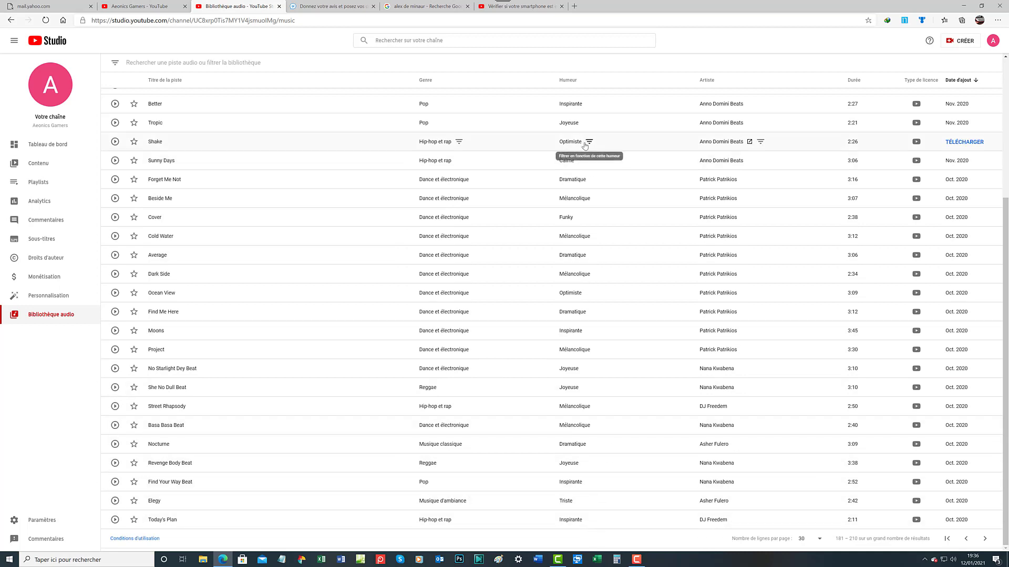
left_click(984, 538)
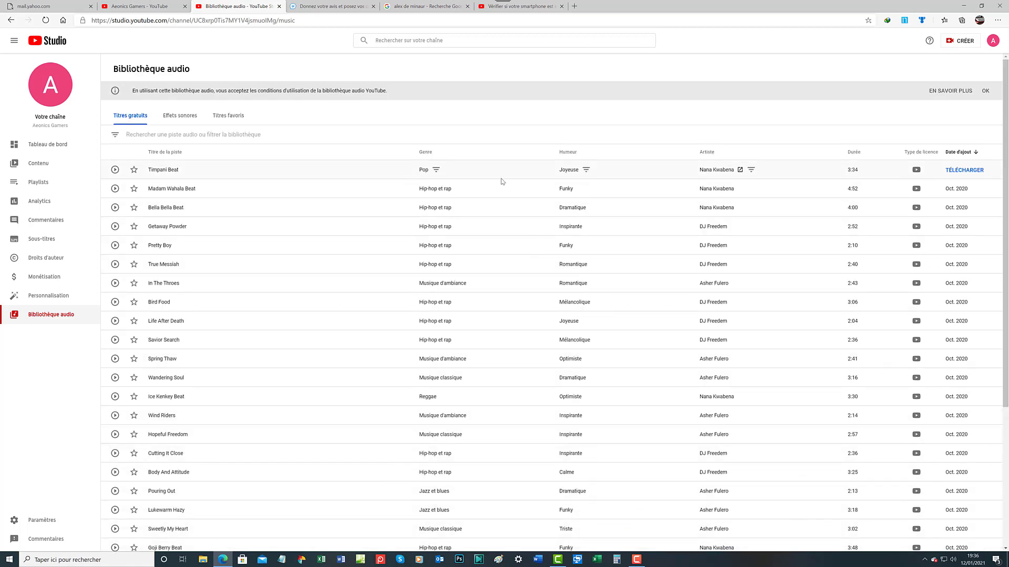
scroll(502, 181, "down", 3)
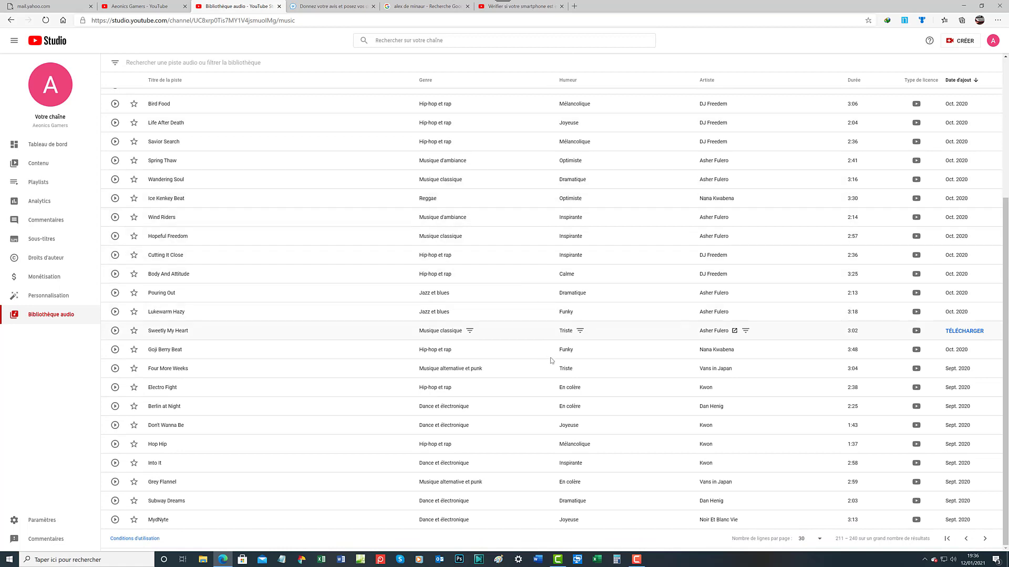
left_click(982, 541)
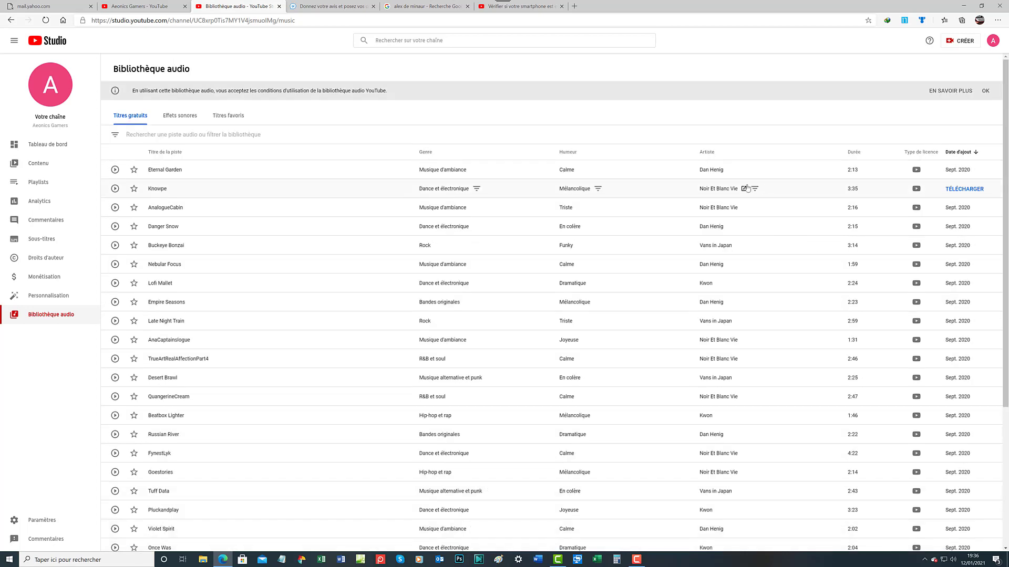
scroll(707, 281, "down", 4)
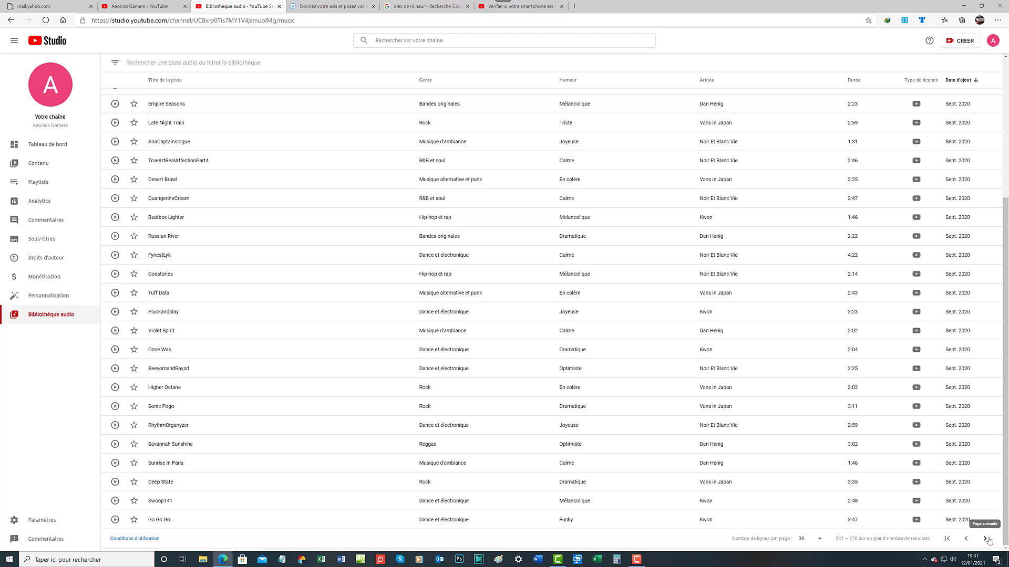
left_click(988, 540)
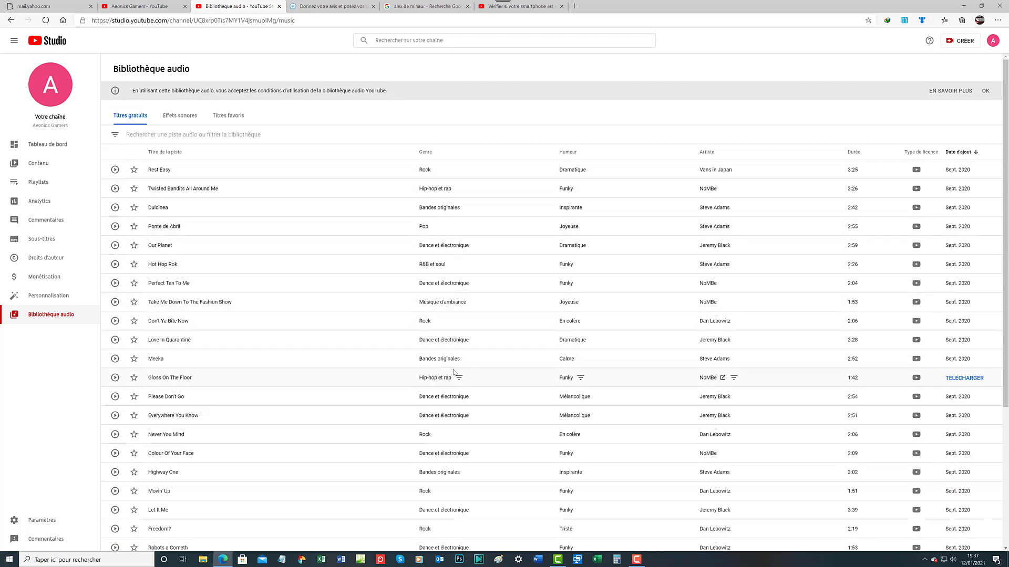
scroll(463, 486, "down", 1)
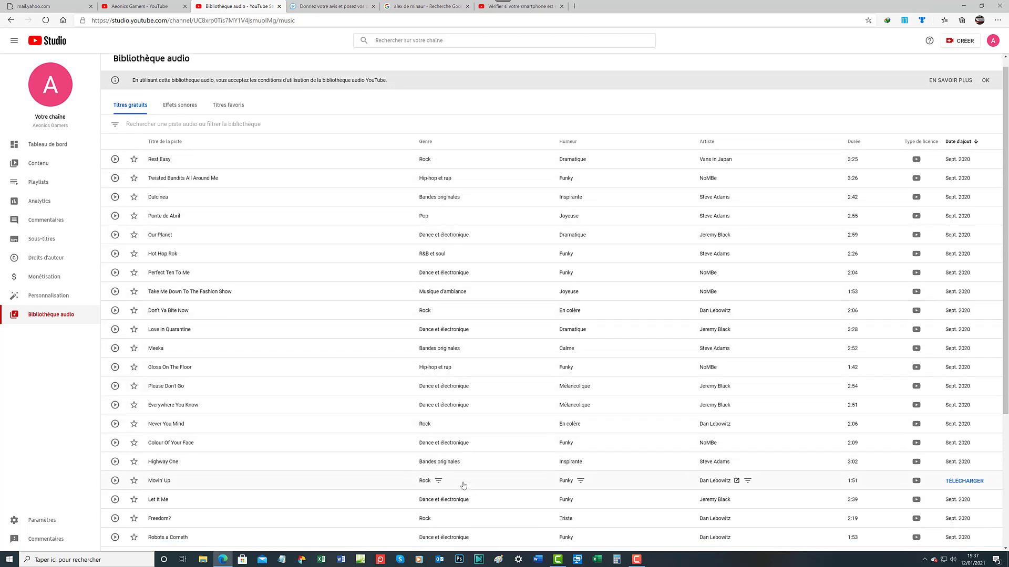
scroll(463, 485, "down", 3)
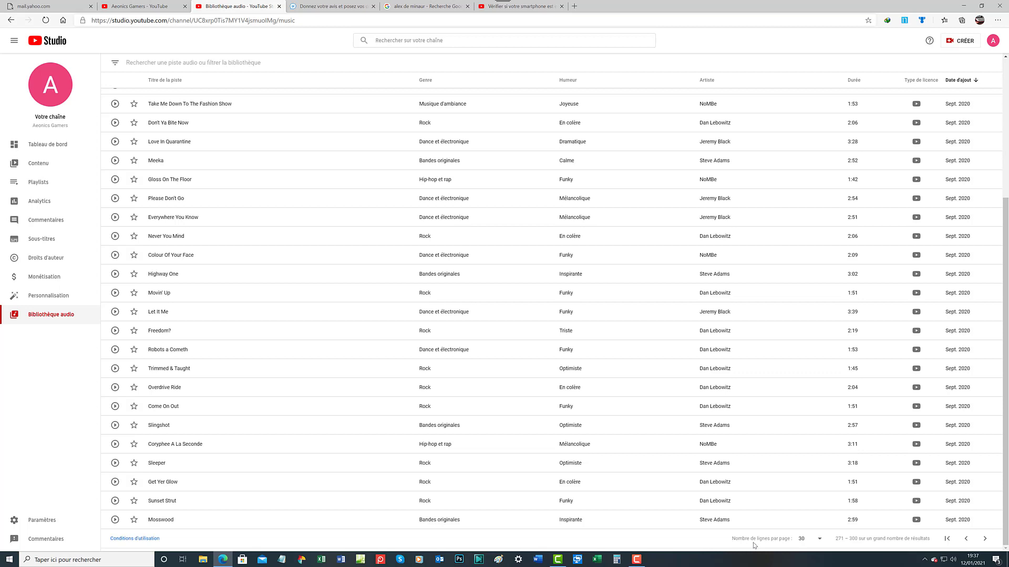
Show 100 tracks per page and move to tracks 301–400, ending with 'Make Love Not War'
left_click(820, 542)
left_click(813, 537)
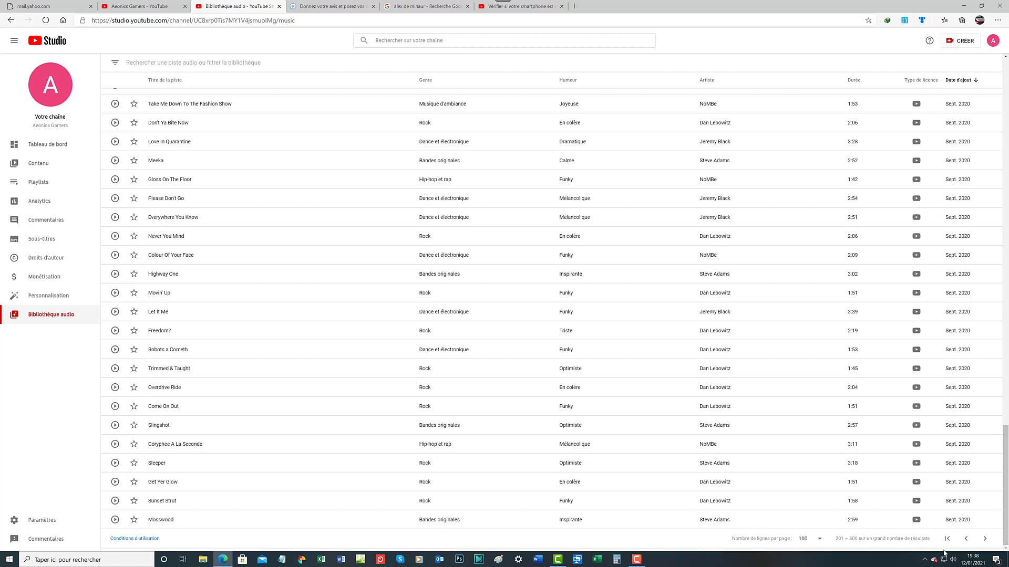
left_click(985, 539)
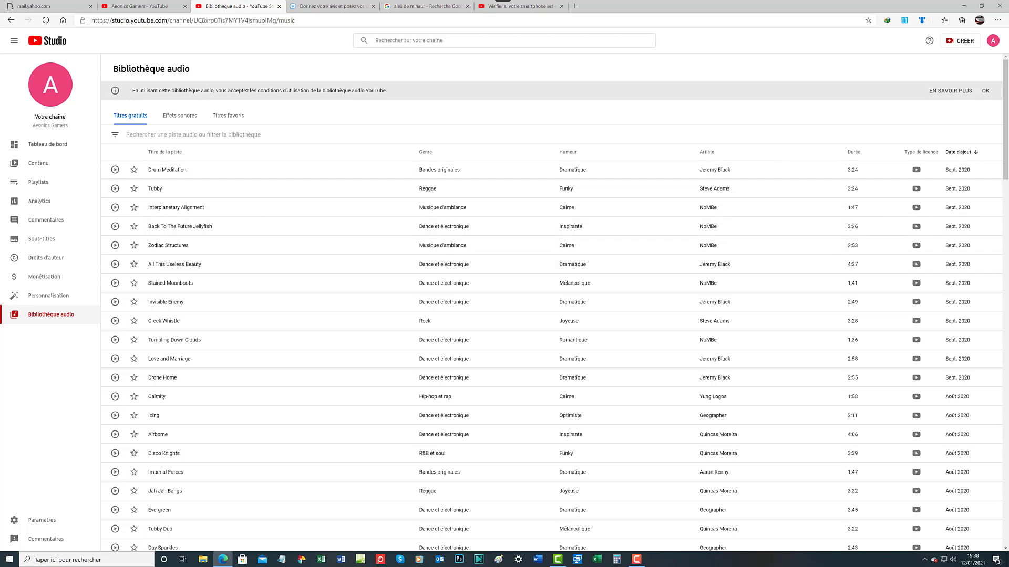
scroll(686, 322, "down", 8)
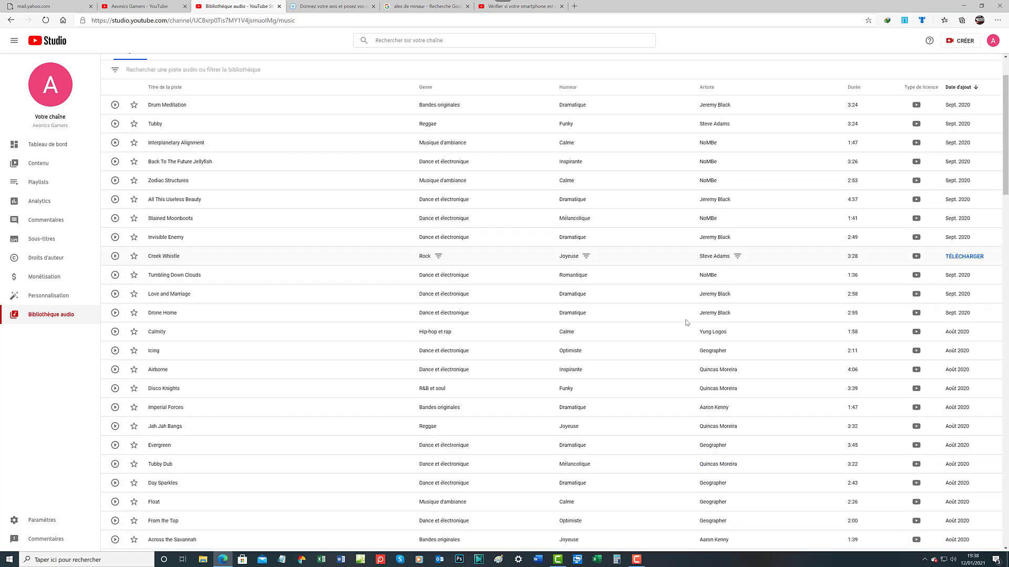
scroll(687, 322, "down", 7)
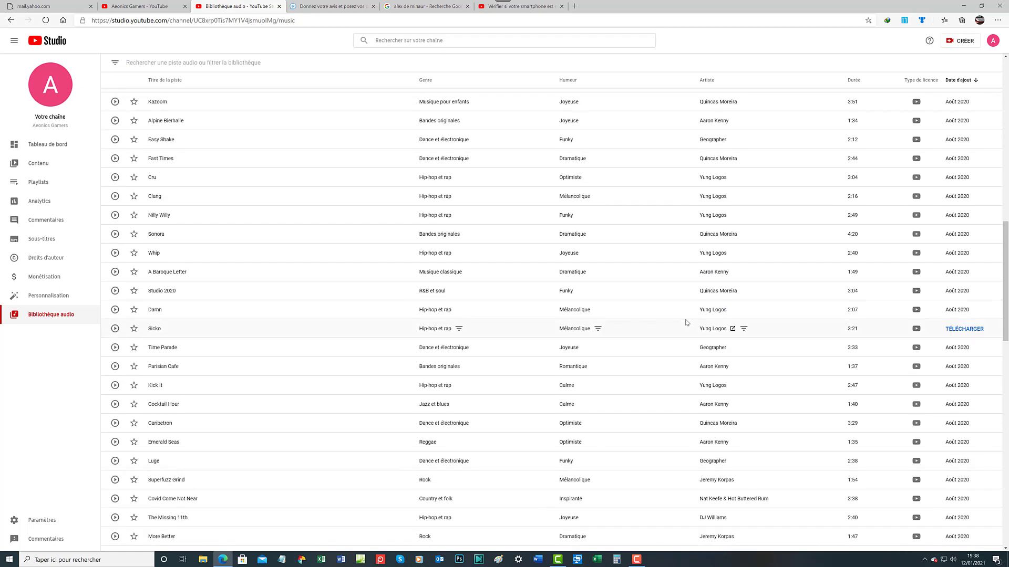
scroll(686, 323, "down", 3)
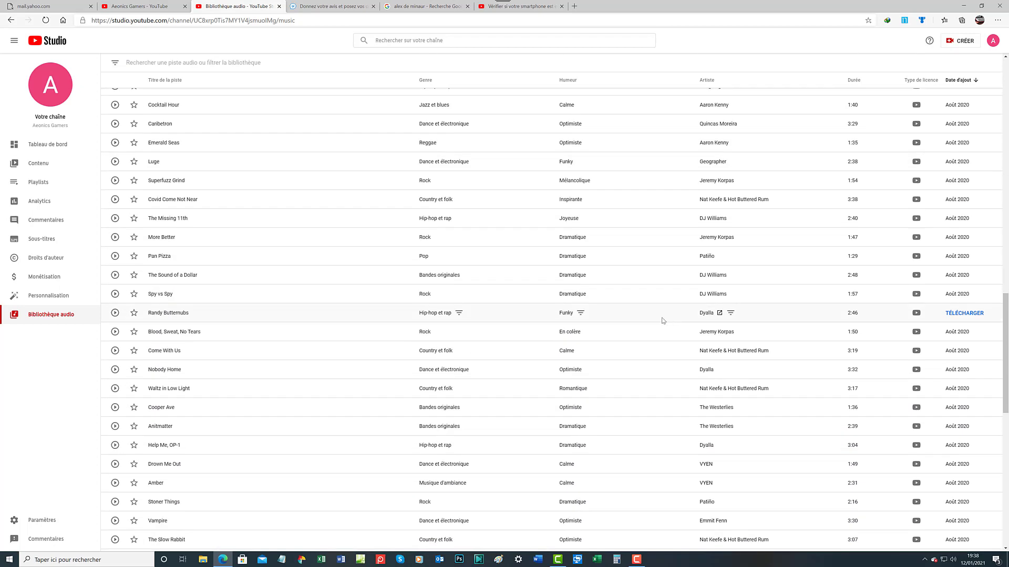
scroll(662, 320, "down", 6)
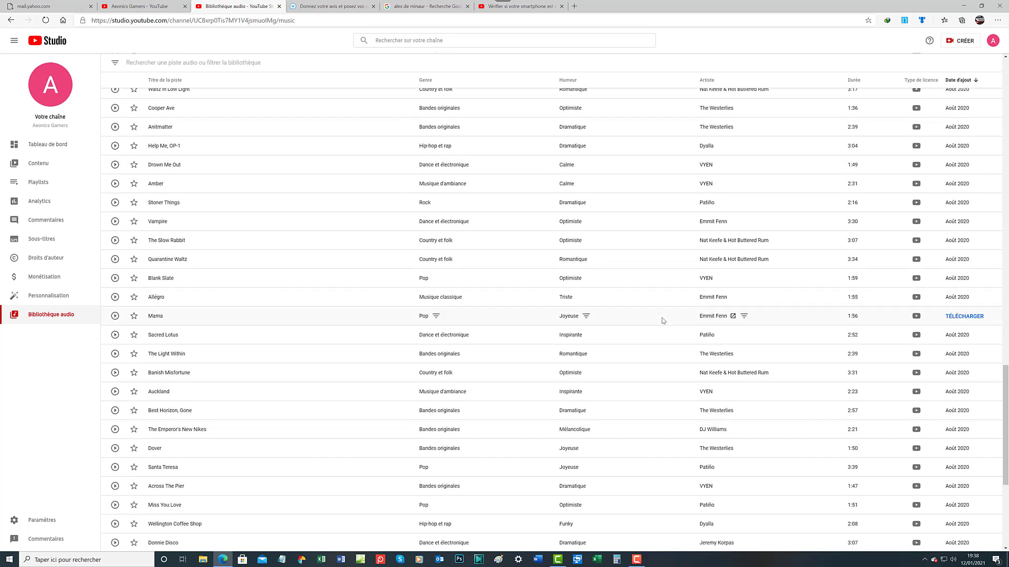
scroll(663, 320, "down", 5)
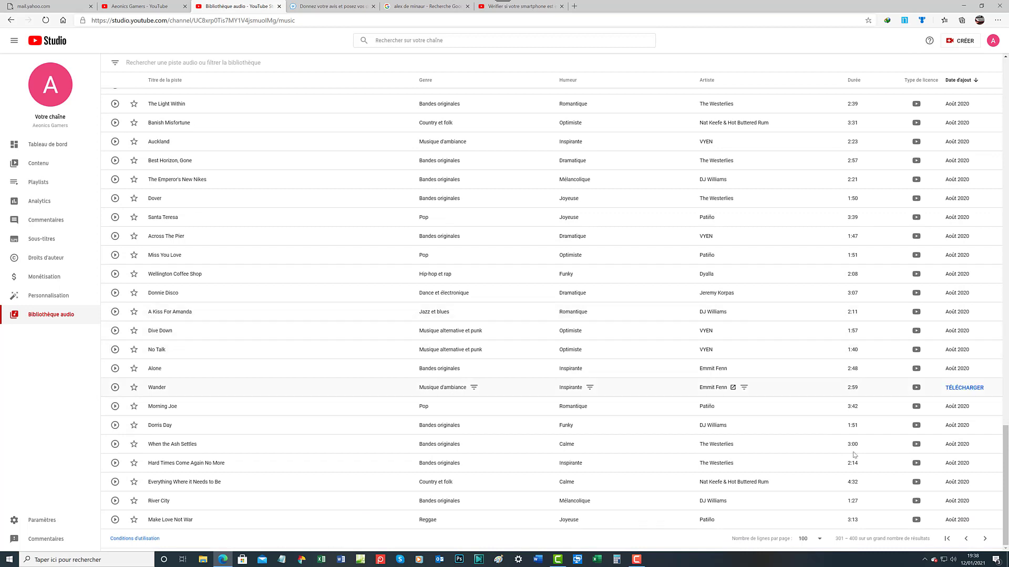
Advance to tracks 401–500 and scroll down to 'No.5 The Day I Met Her'
left_click(985, 538)
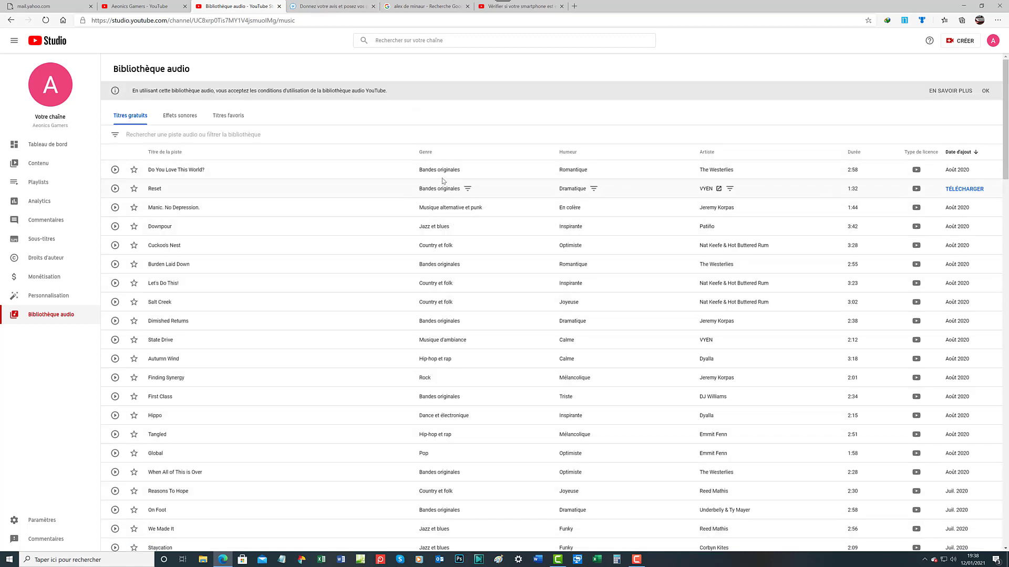
scroll(423, 421, "down", 3)
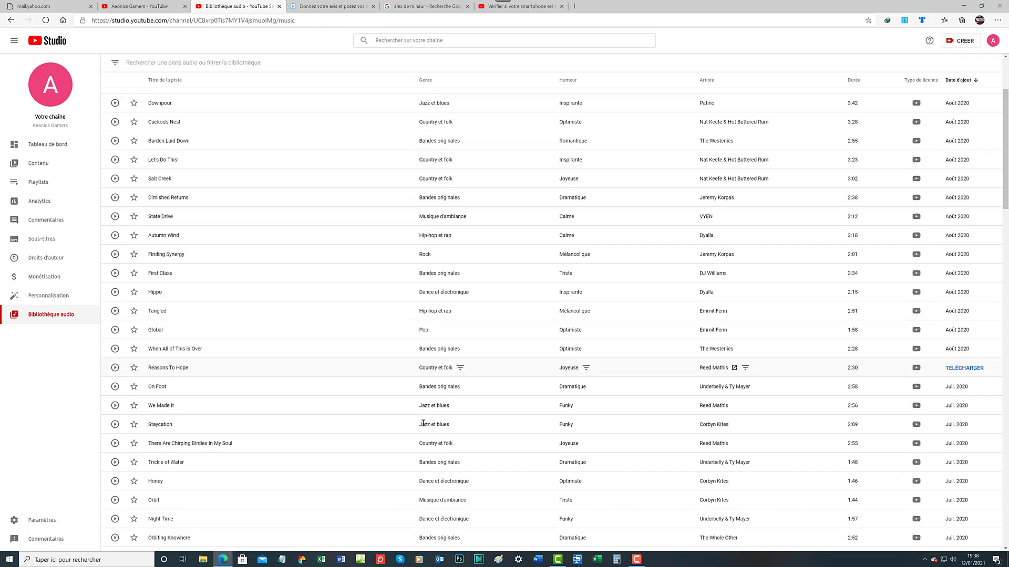
scroll(423, 423, "down", 9)
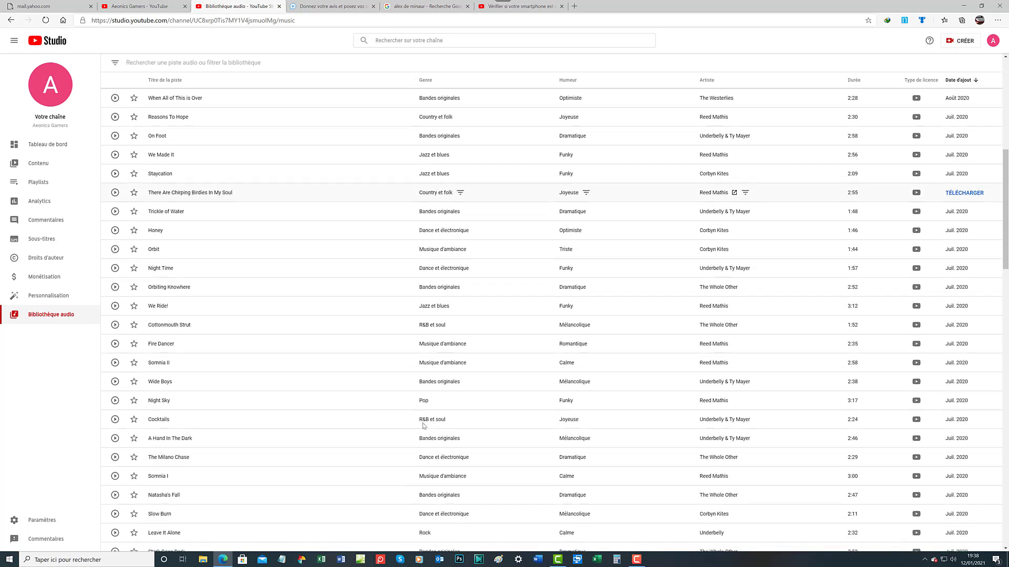
scroll(638, 389, "down", 6)
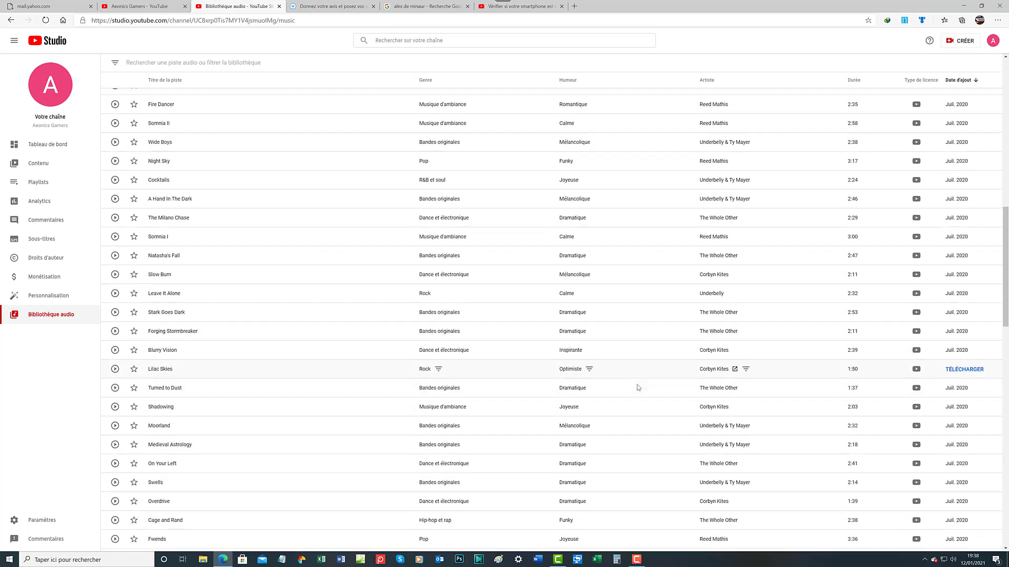
scroll(638, 387, "down", 9)
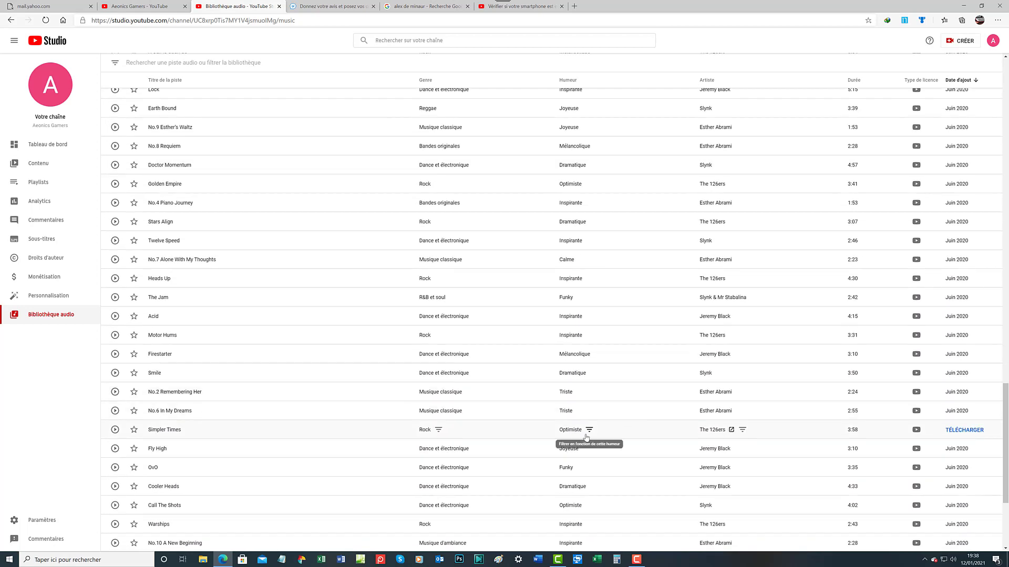
scroll(587, 437, "down", 4)
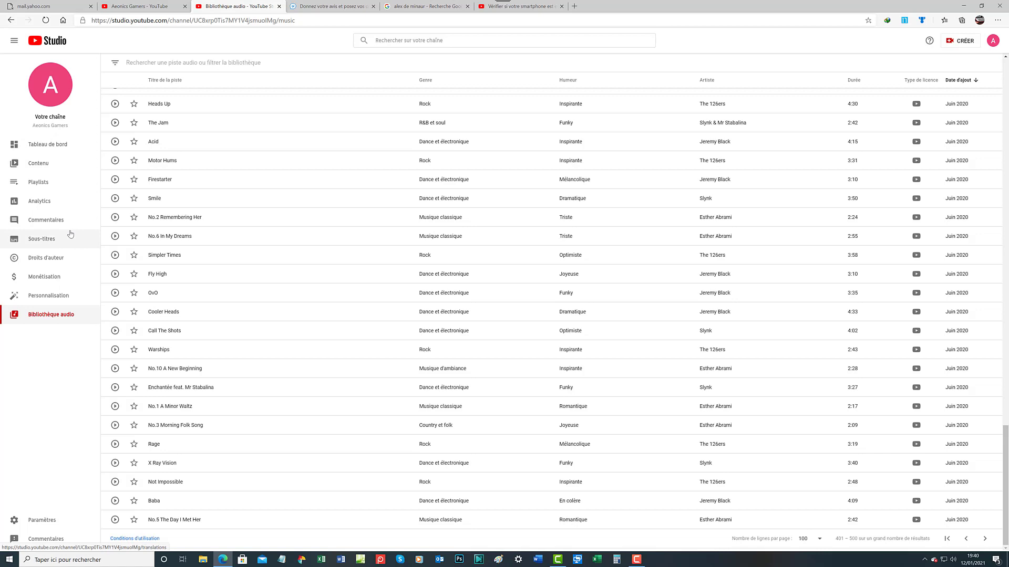
In Paramètres, browse the Devise list and keep USD — dollar des États-Unis as default currency
left_click(41, 522)
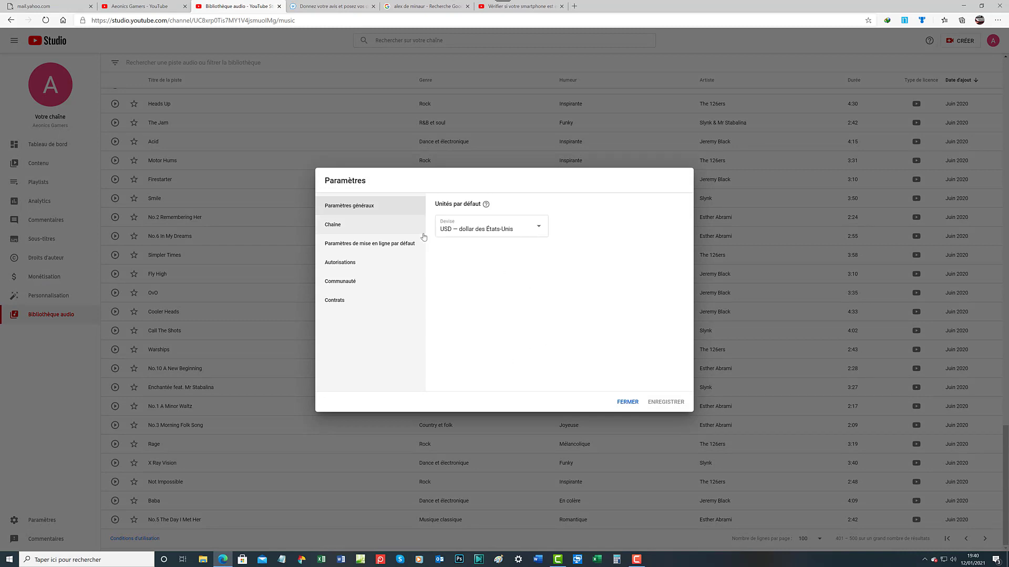
left_click(540, 229)
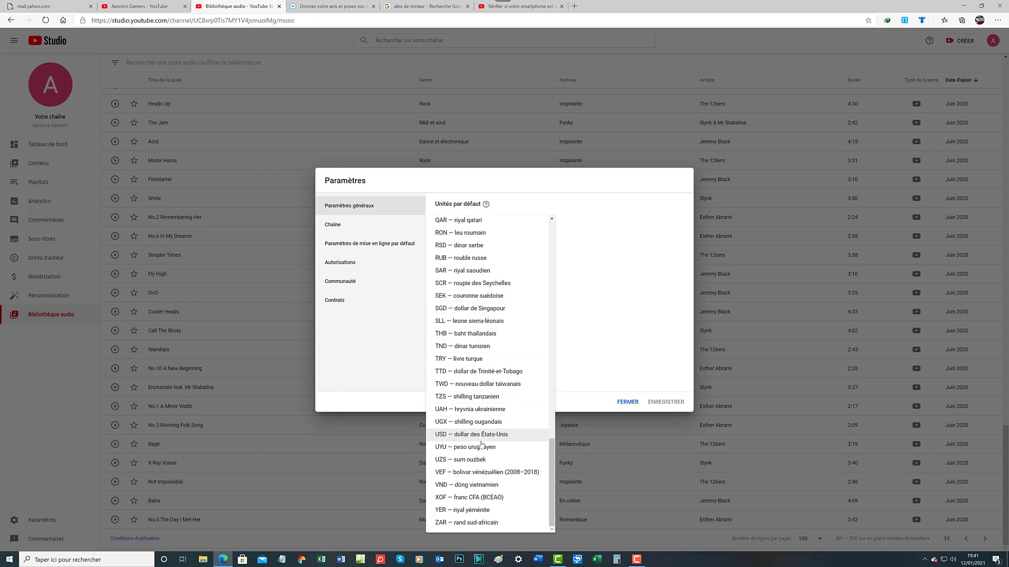
scroll(484, 525, "up", 20)
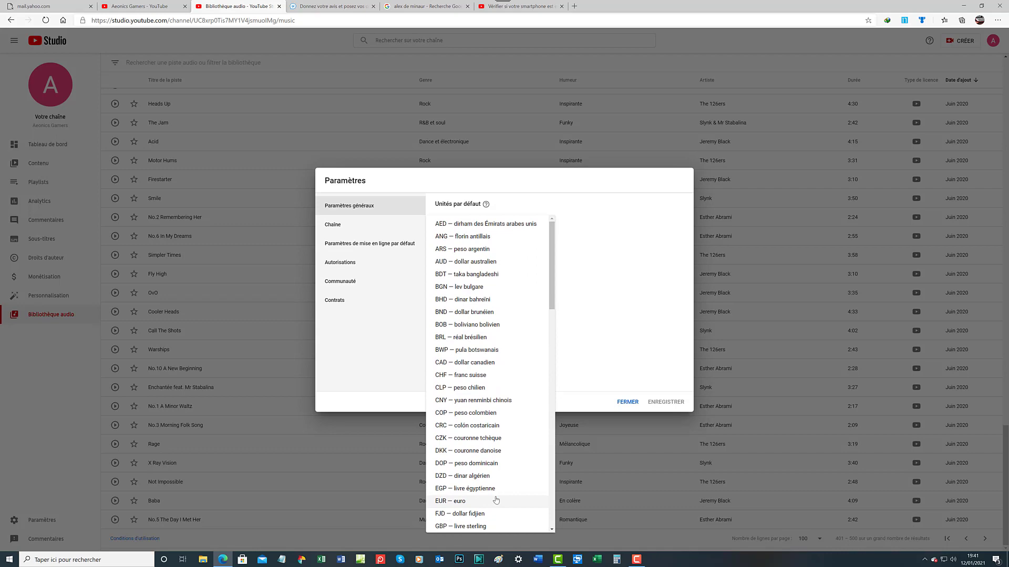
scroll(495, 499, "down", 20)
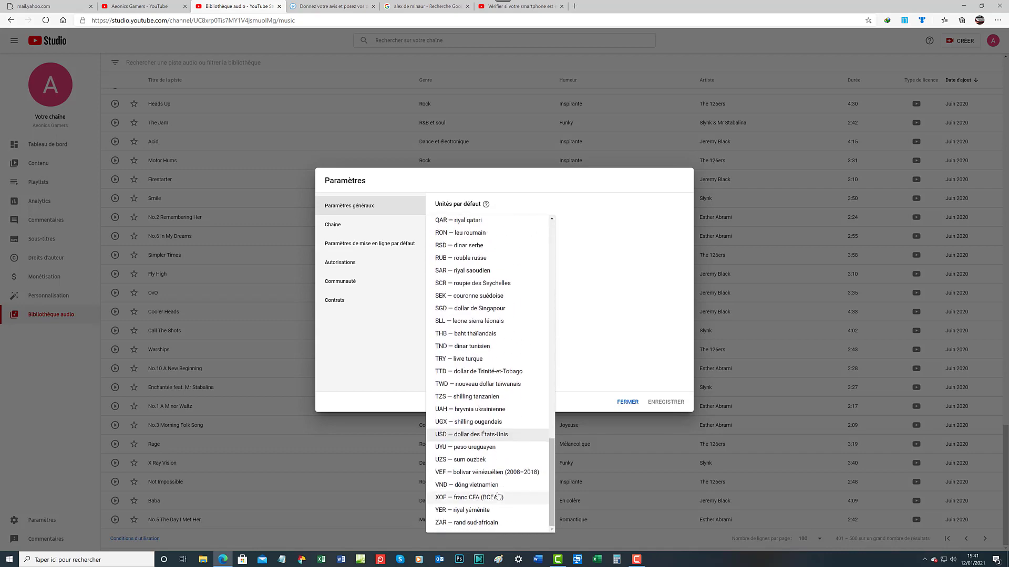
scroll(498, 496, "up", 5)
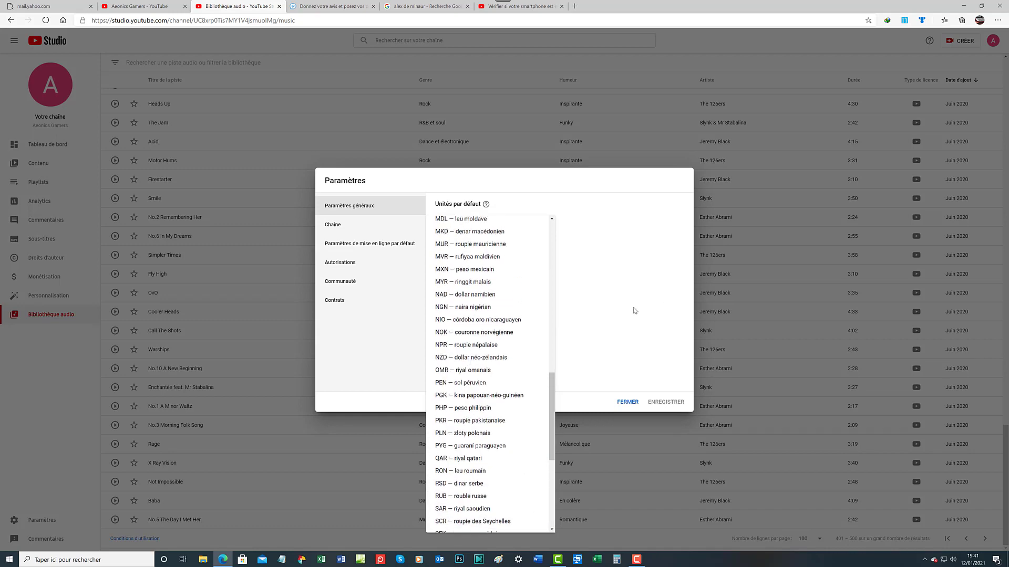
scroll(512, 368, "up", 10)
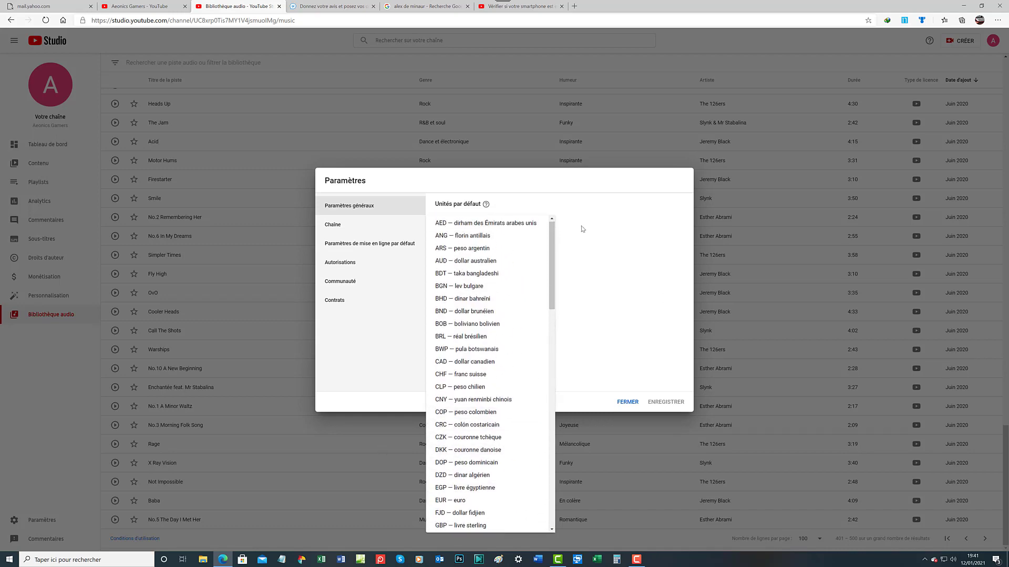
left_click_drag(550, 251, 547, 312)
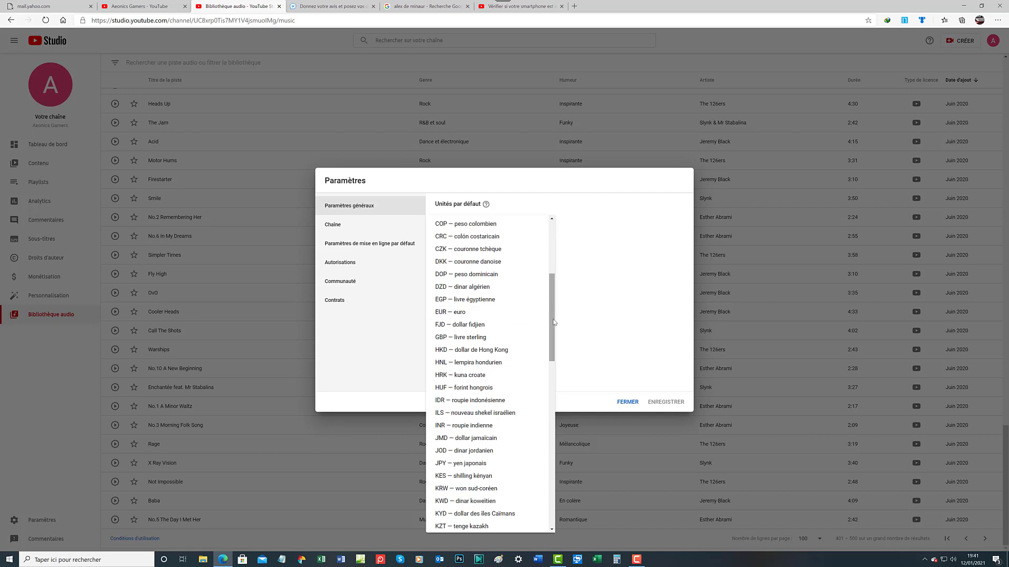
left_click_drag(554, 322, 551, 197)
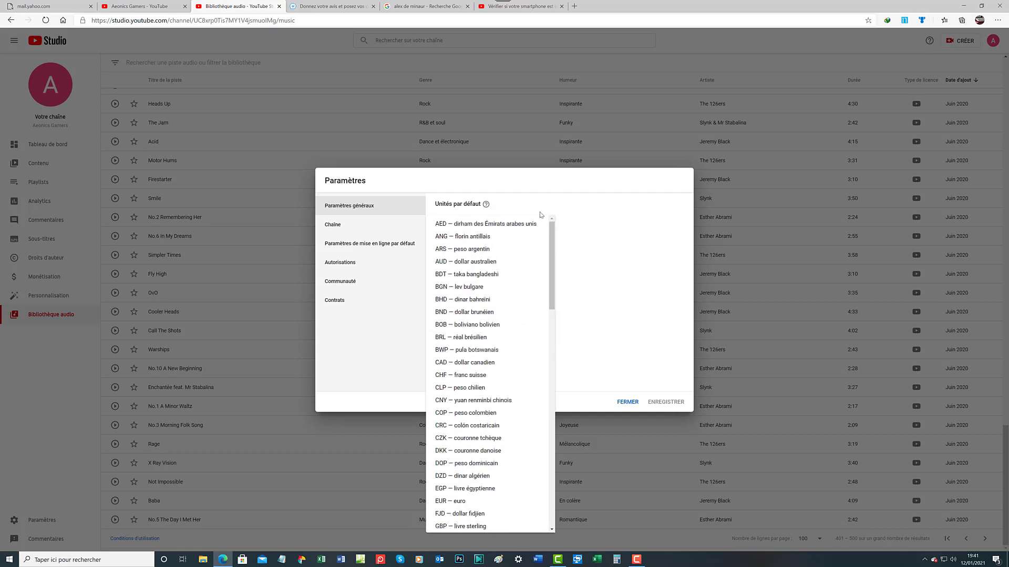
left_click_drag(552, 258, 537, 456)
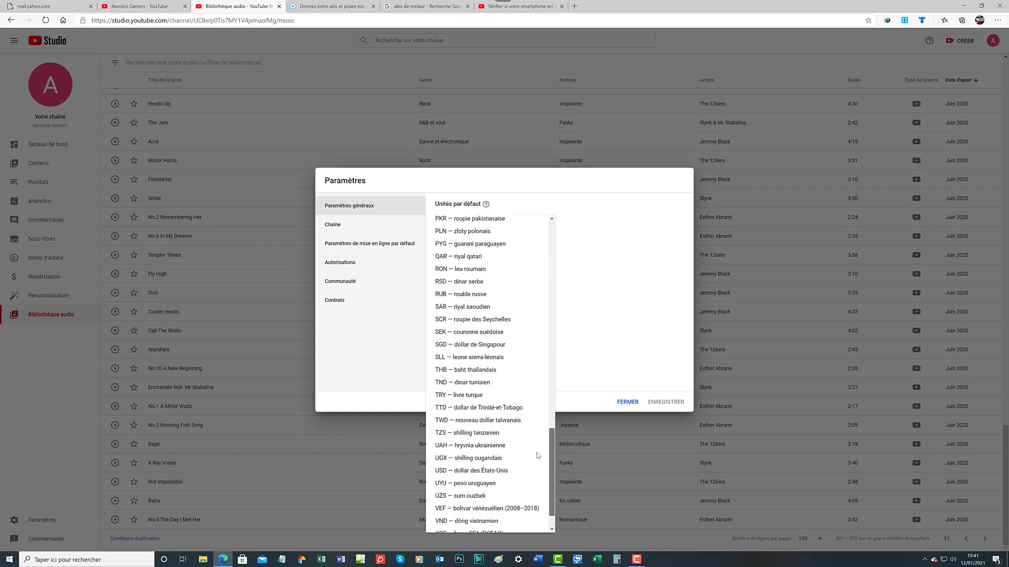
left_click(479, 471)
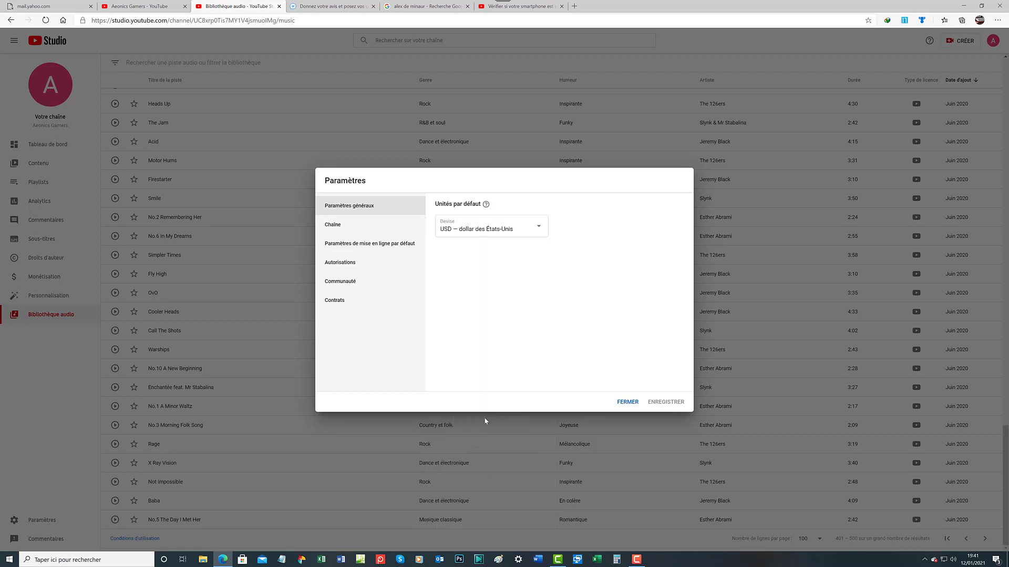
In the Chaîne section, browse the Pays de résidence list and close it without choosing a country
left_click(332, 227)
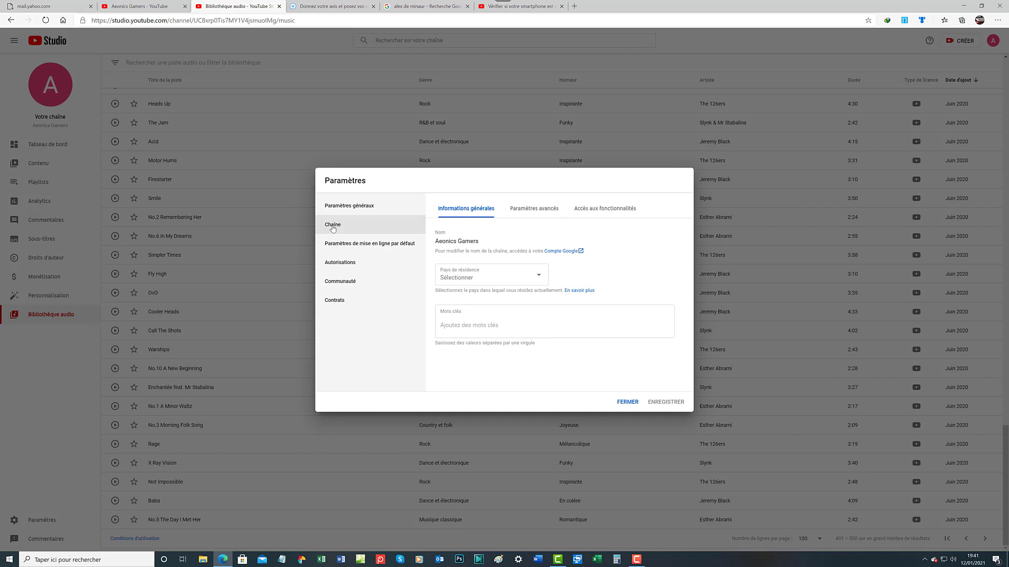
left_click(537, 277)
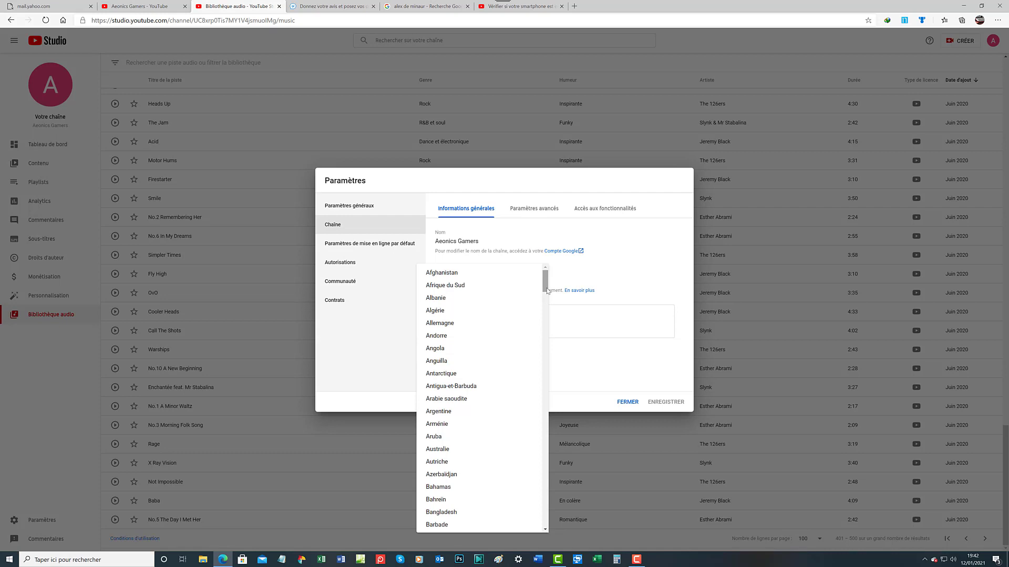
scroll(544, 303, "down", 1)
scroll(545, 294, "up", 1)
left_click_drag(545, 278, 550, 547)
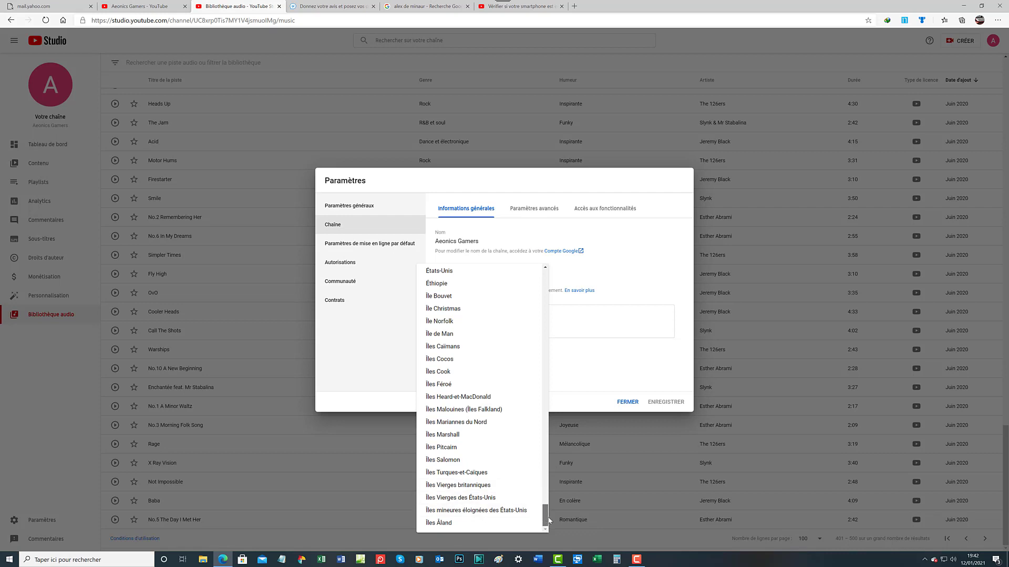
left_click_drag(549, 520, 560, 259)
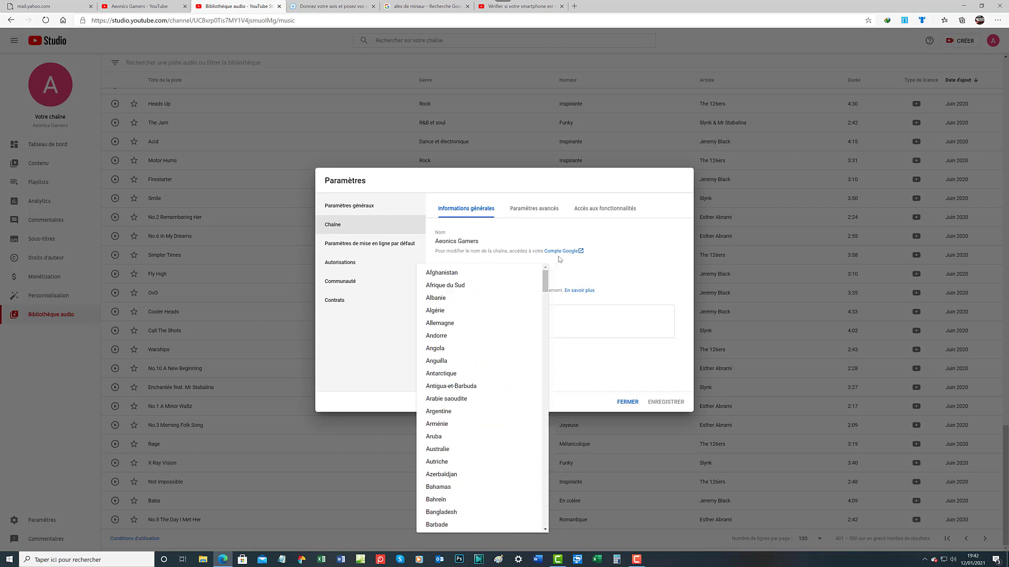
left_click(588, 234)
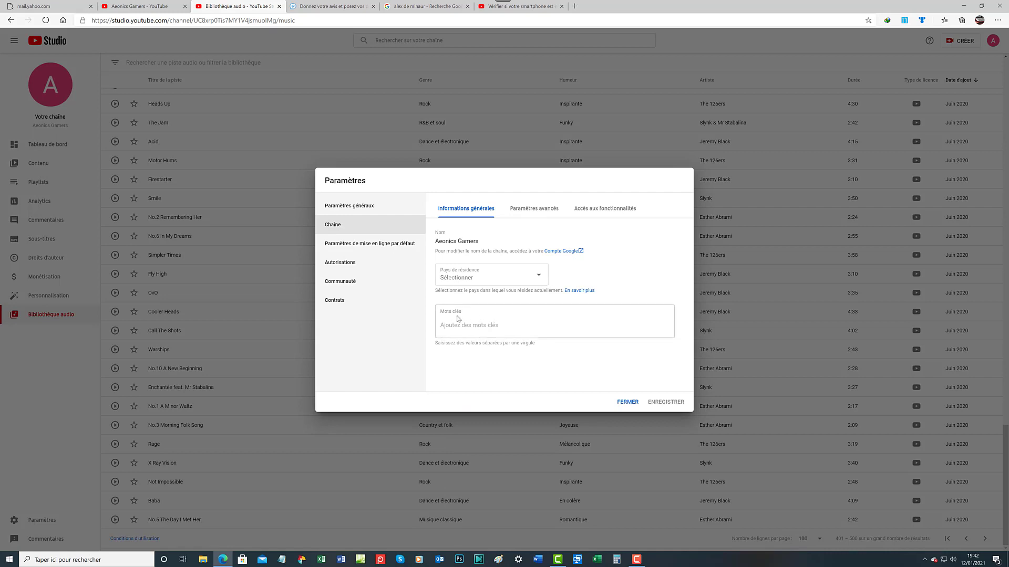
Add the keywords gaming, jeux vidéo, jeu, jeu vidéo, console and consoles
left_click(527, 329)
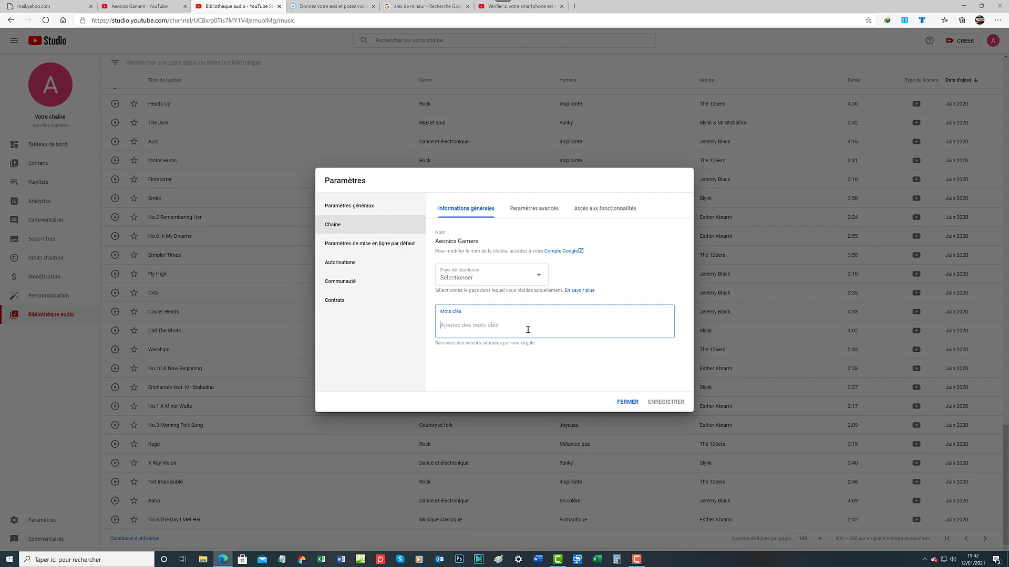
type("ga")
type("ming")
key("Return")
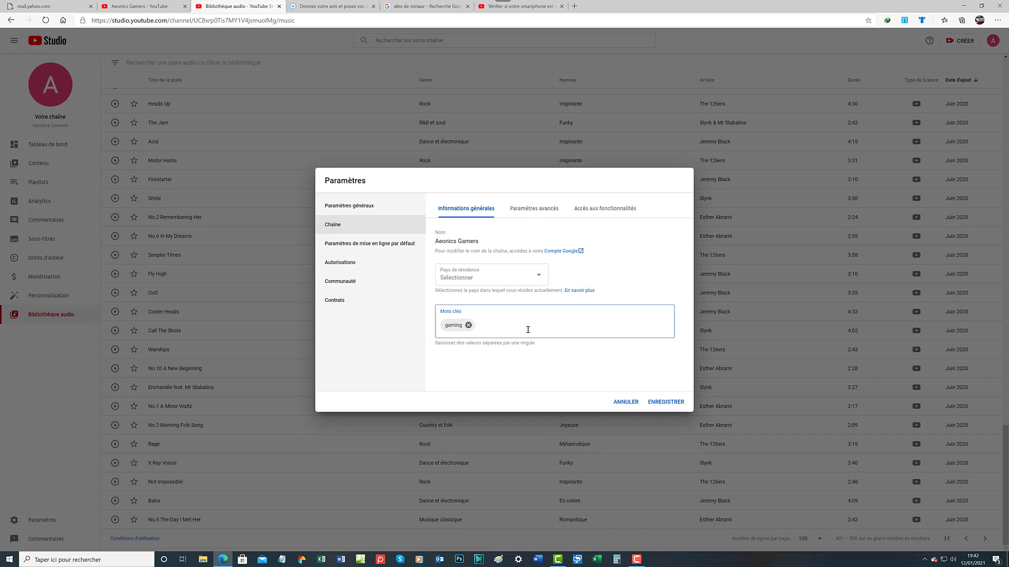
type("jeux vidéo")
key("Return")
key("Return")
type("jze")
type("u vi")
type("de")
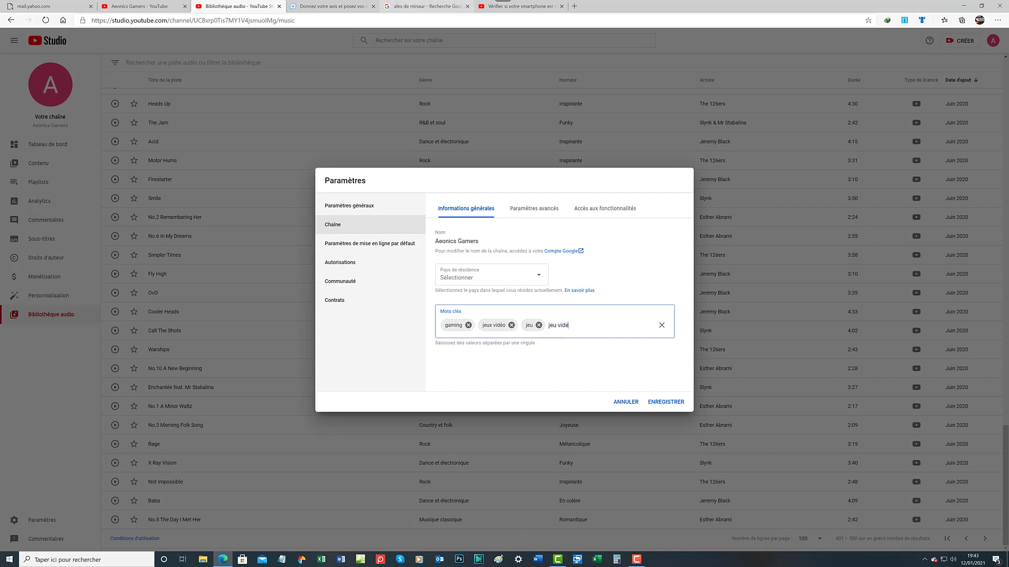
type("o")
key("Return")
key("Return")
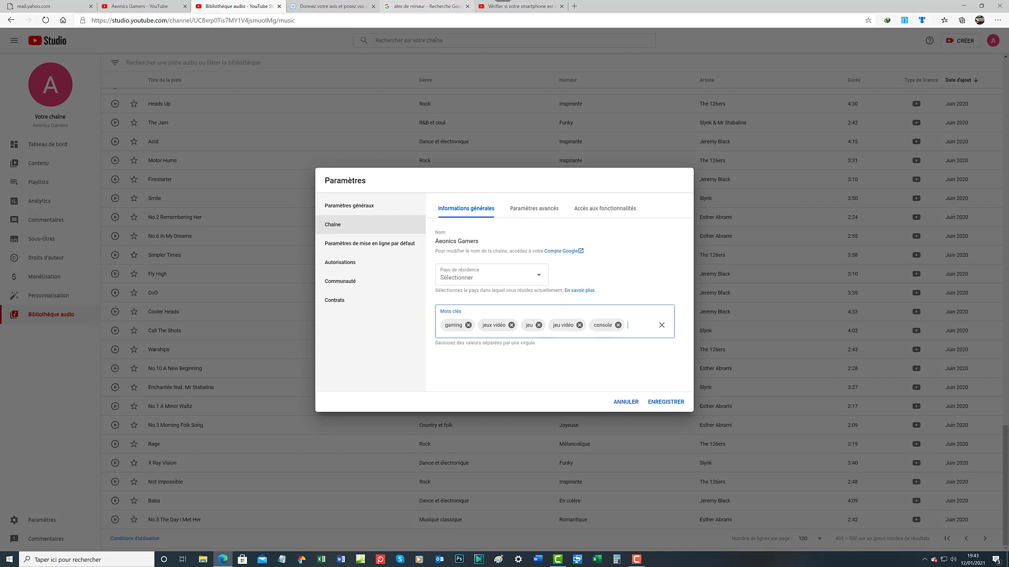
type("consoles")
key("Return")
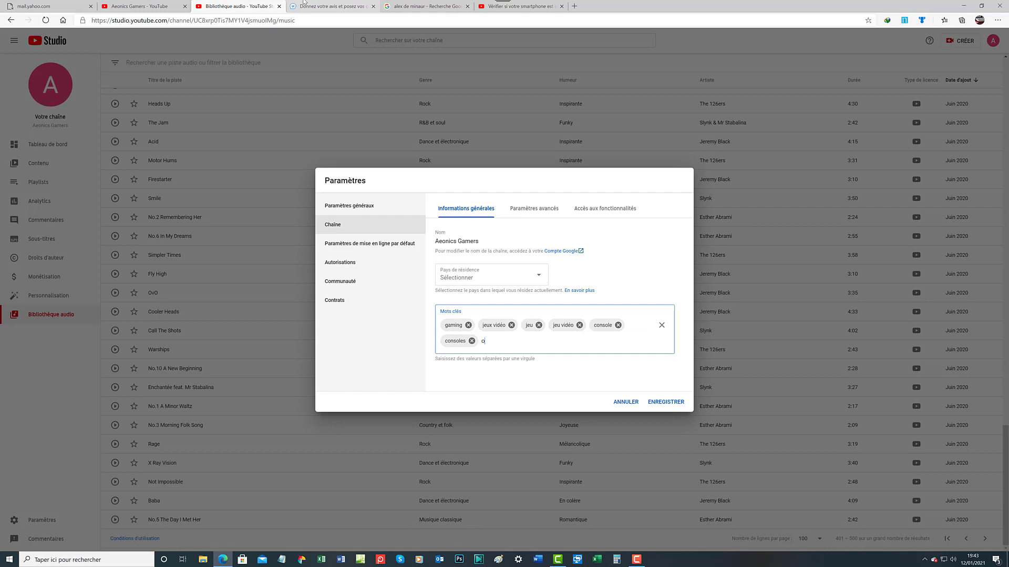
Add the keywords ordi, ordinateur, pc and personal computer
type("rdi")
key("Return")
type("ordinateur")
key("Return")
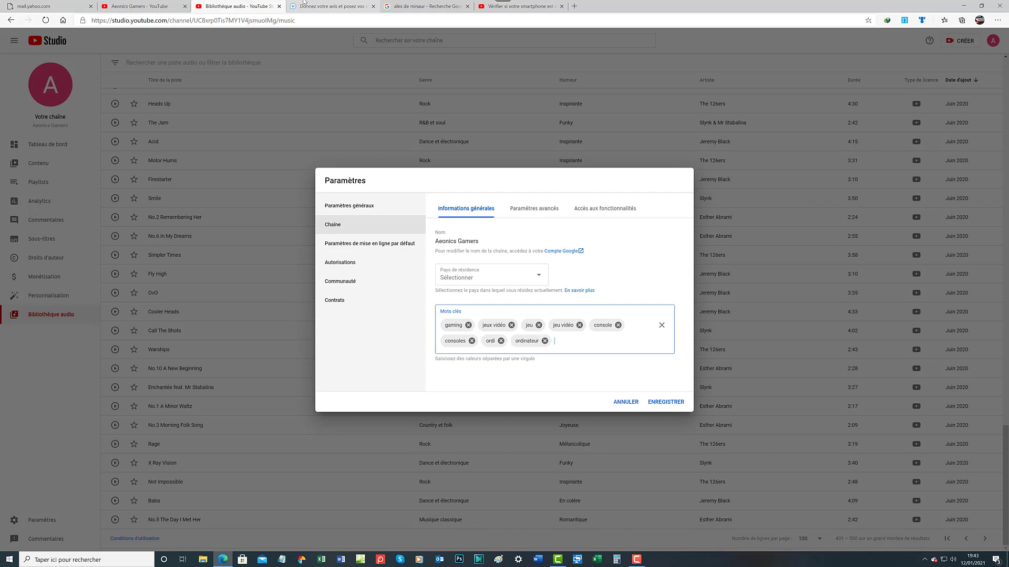
type("pc")
key("Return")
type("personal computer")
key("Return")
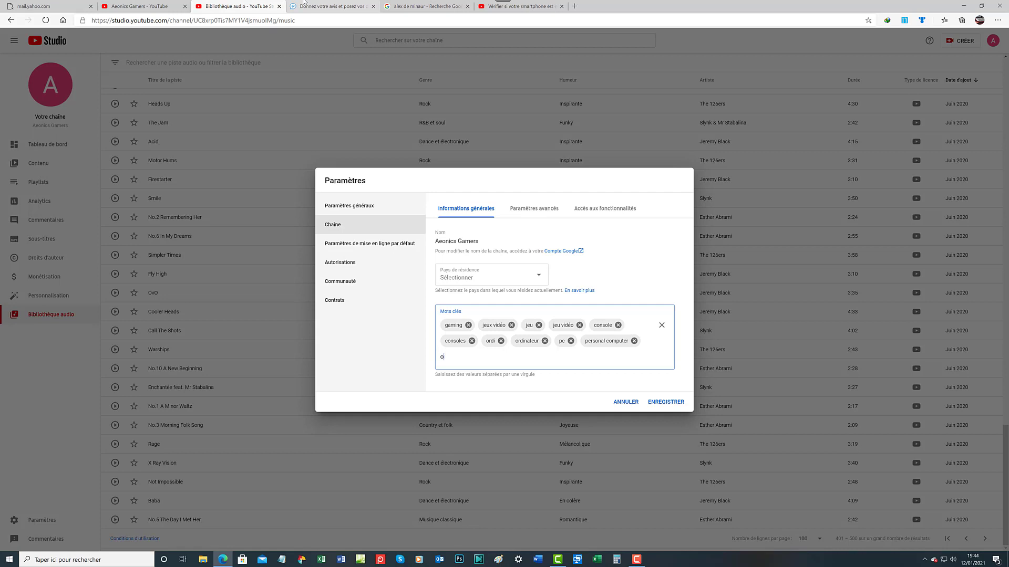
Add the keywords ordinateur portable, smartphone and téléphone mobile
type("rdinateur portable")
key("Return")
type("sma")
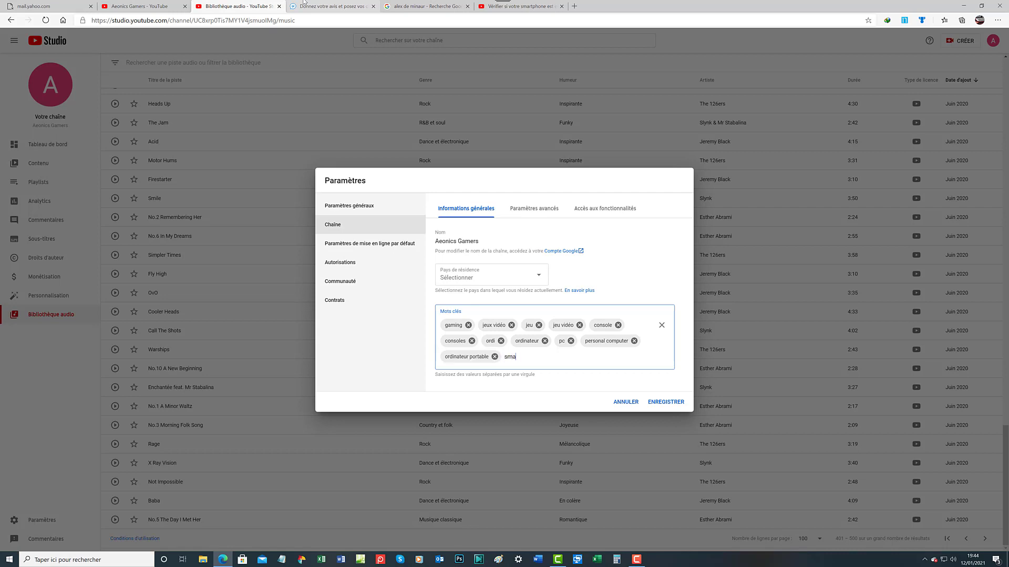
type("rtphone")
key("Return")
type("tel")
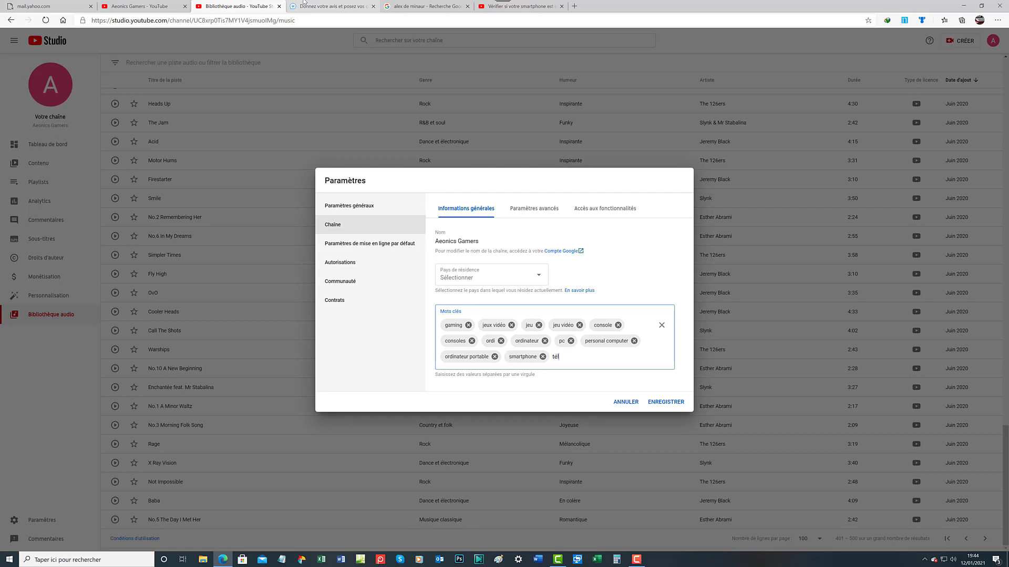
type("éphone mobile")
key("Return")
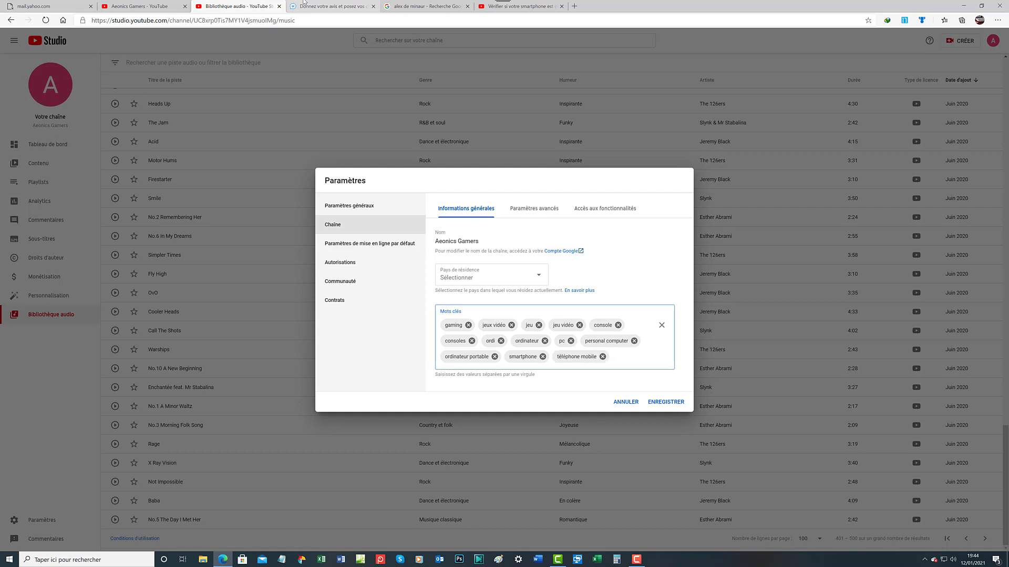
type("mobile")
Add the keywords mobile, smartphones, téléphones mobiles and mobiles
key("Return")
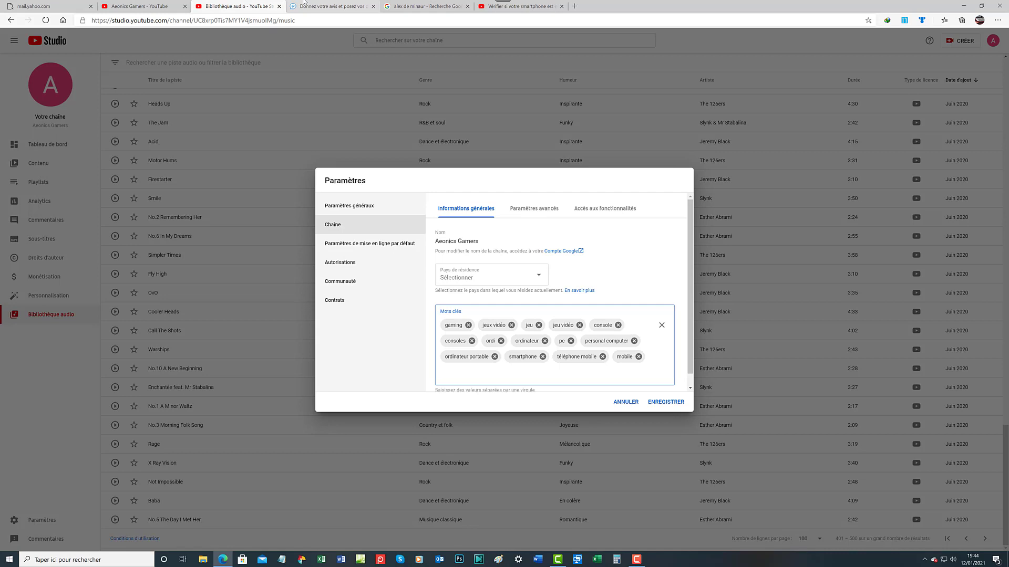
type("smartphones")
key("Return")
type("té")
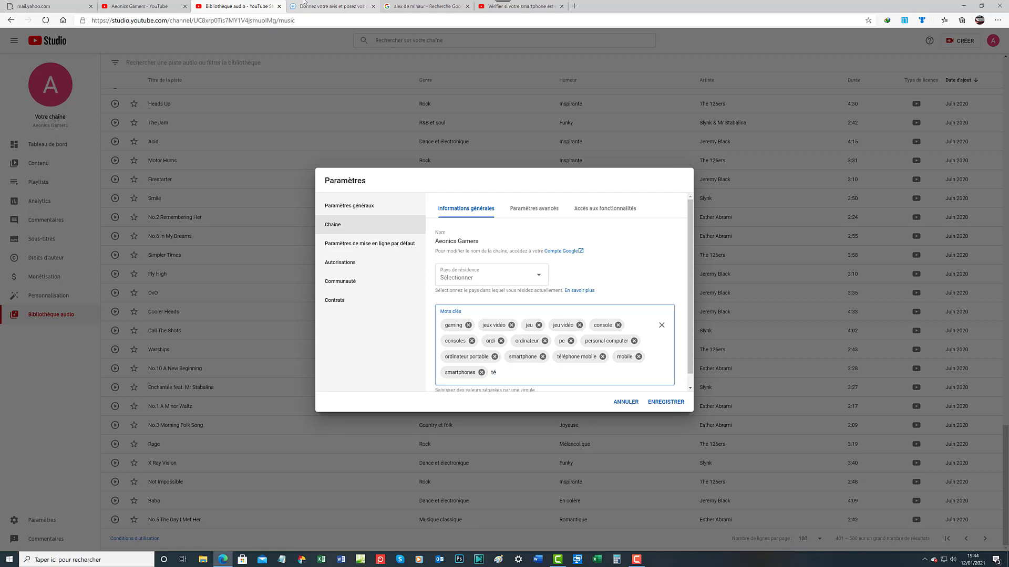
type("léphones mobiles")
key("Return")
type("mo")
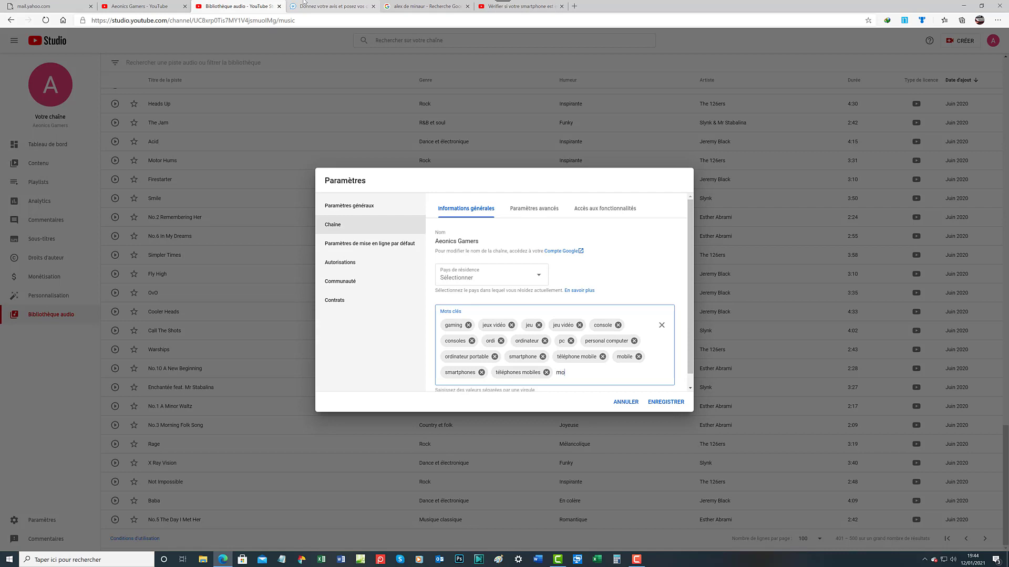
type("biles")
key("Return")
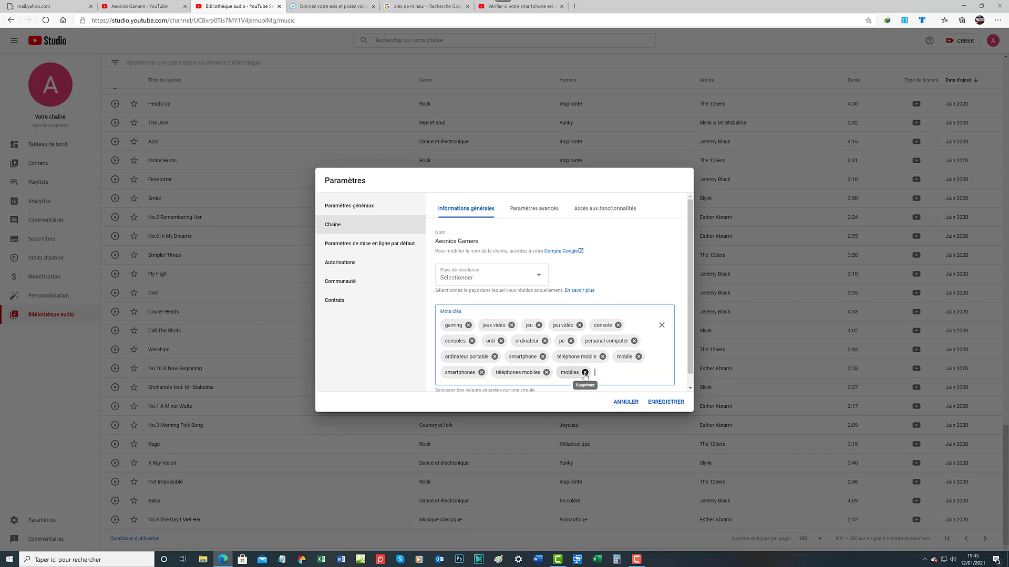
left_click(585, 372)
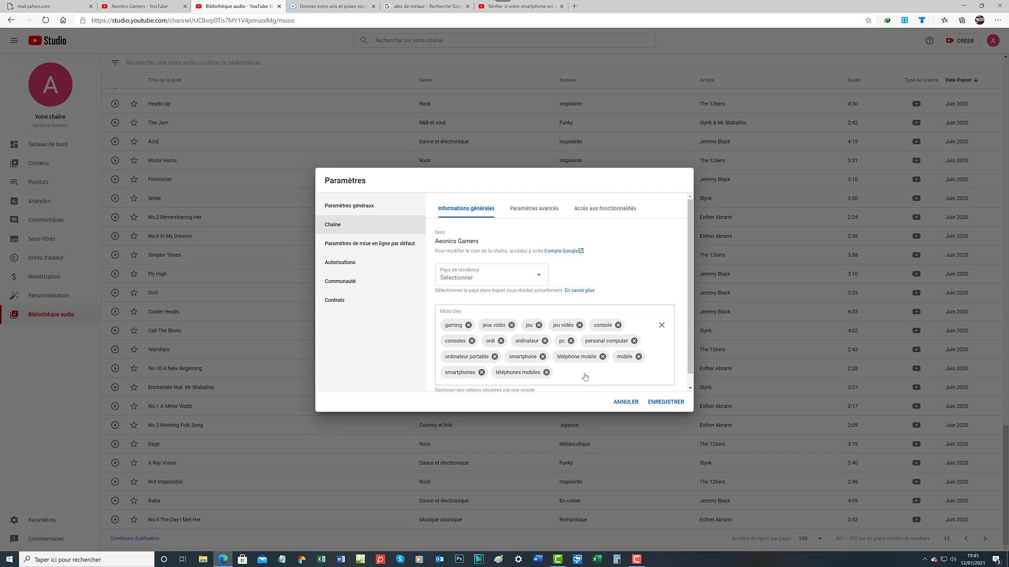
left_click(585, 374)
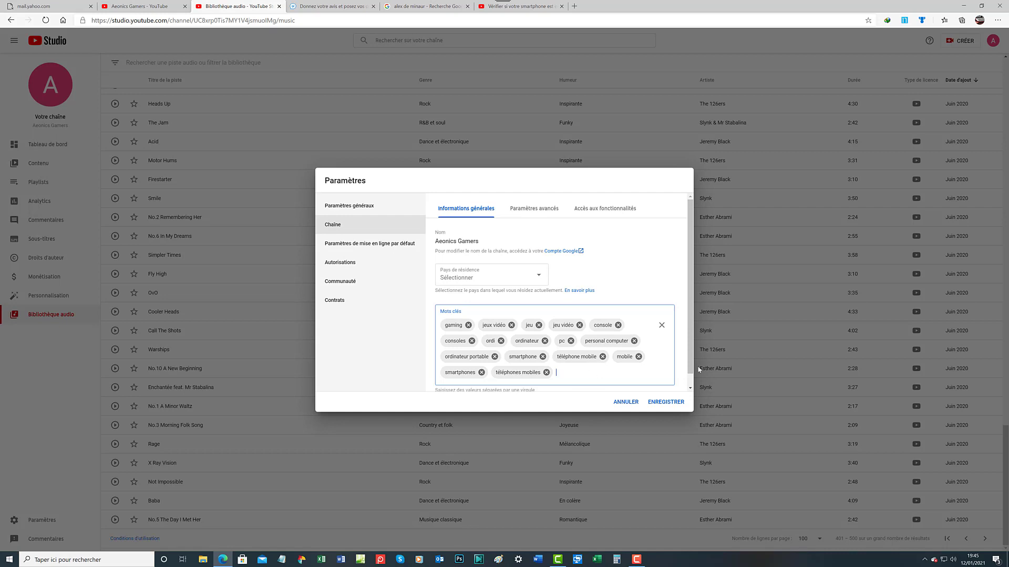
type("mobies")
key("BackSpace")
type("es,")
left_click(666, 403)
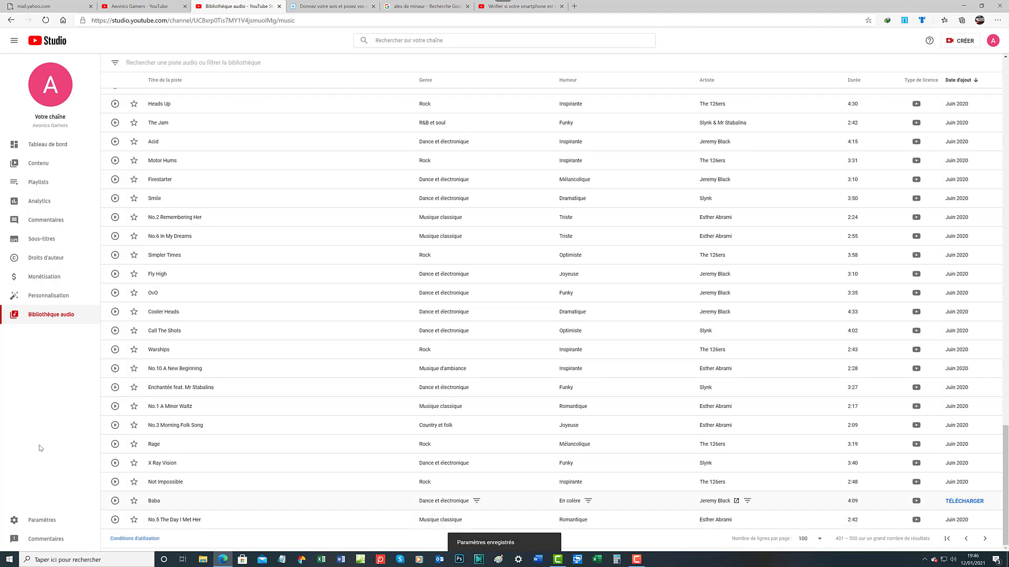
left_click(52, 520)
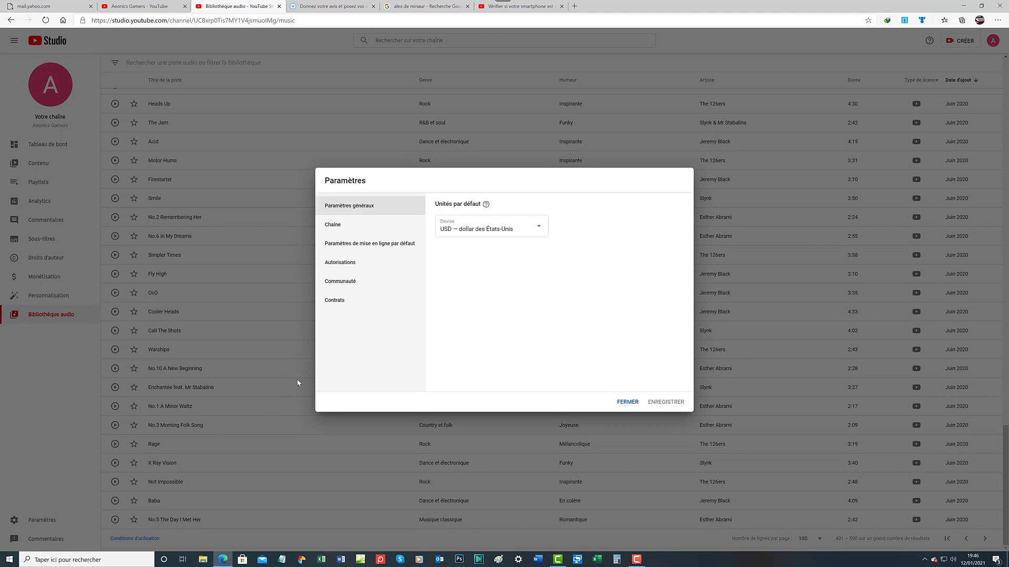
left_click(339, 226)
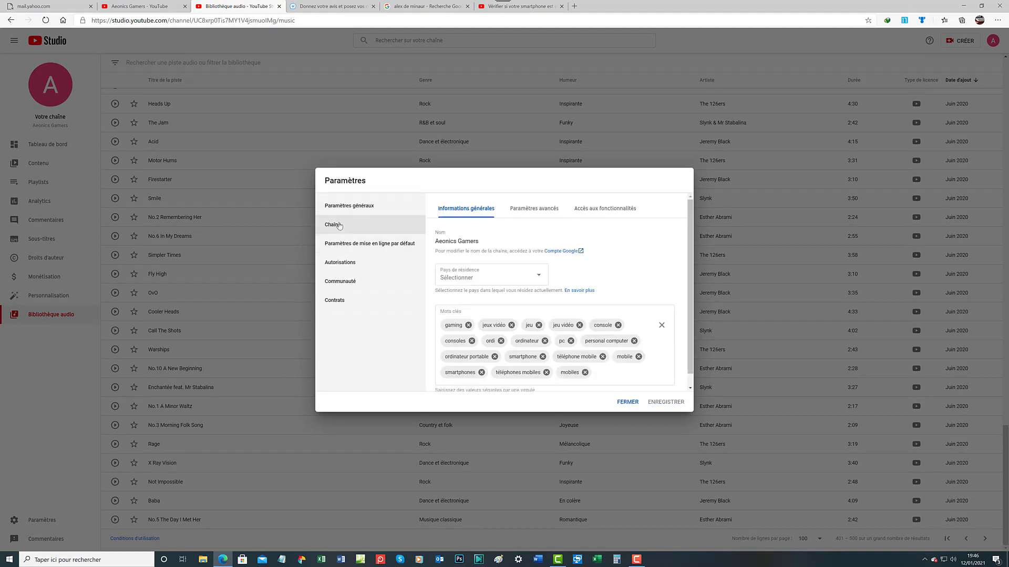
left_click(595, 373)
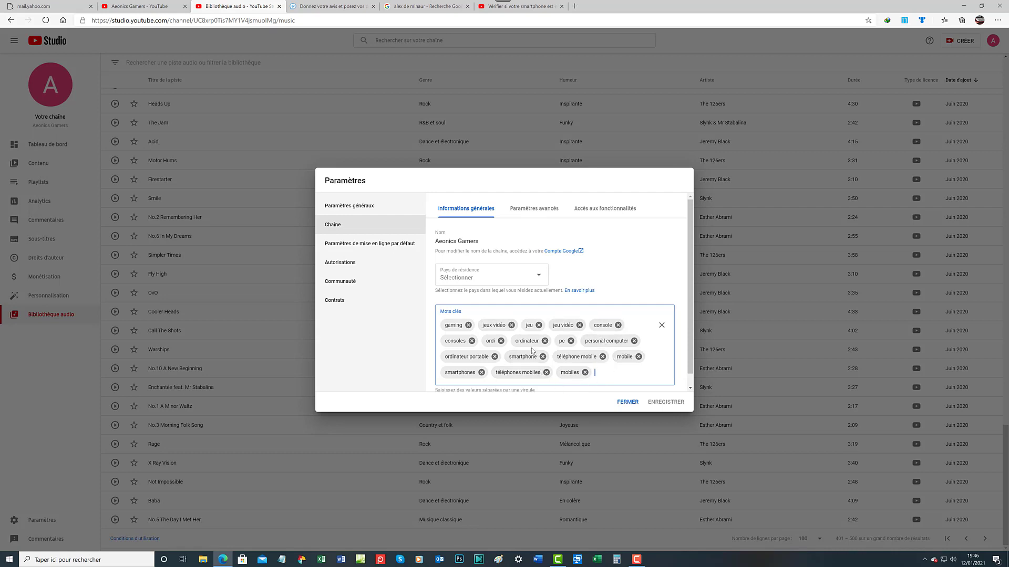
scroll(535, 351, "down", 1)
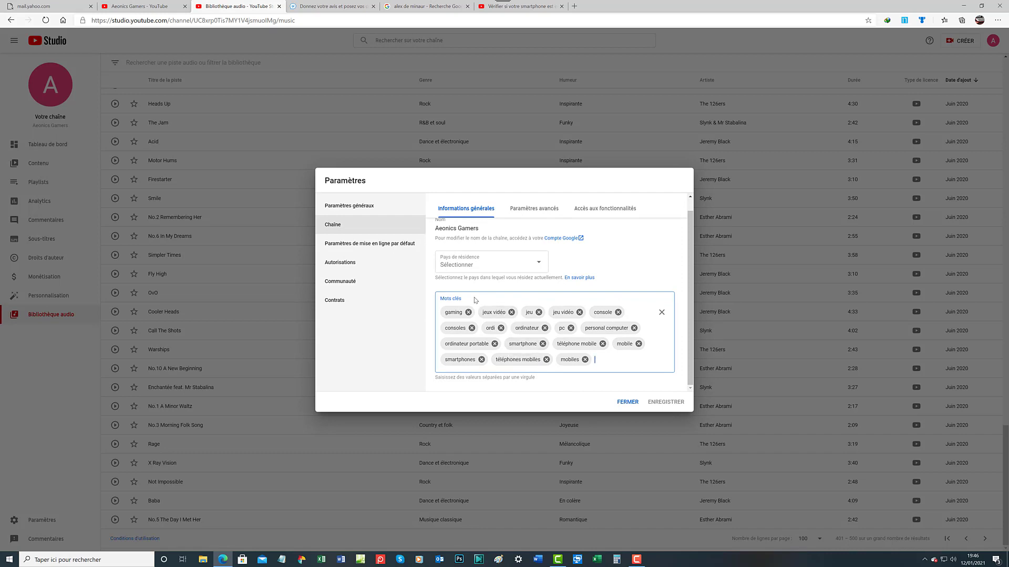
Show the default upload settings and expand the Visibilité dropdown to see its choices
left_click(367, 245)
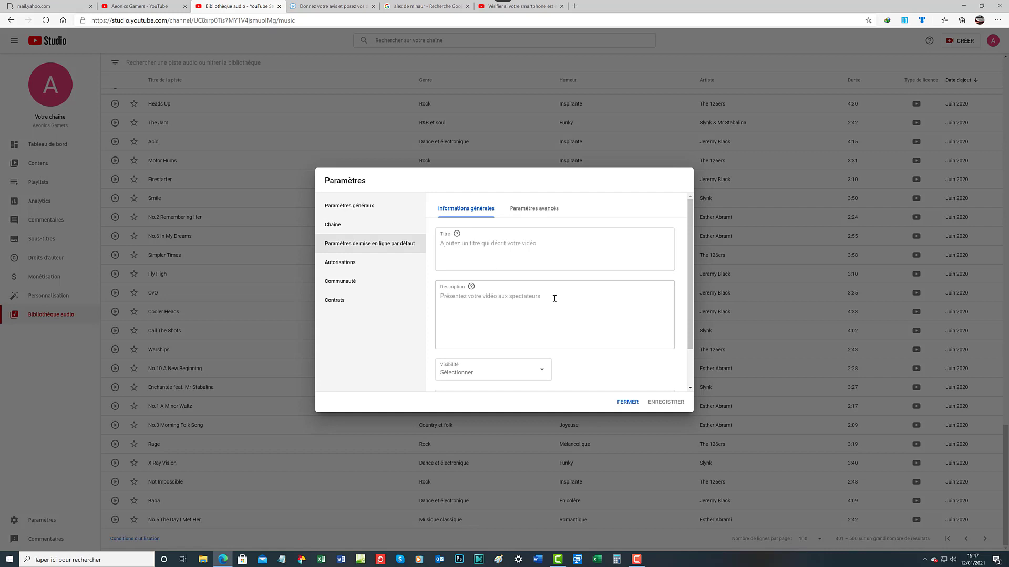
left_click(545, 373)
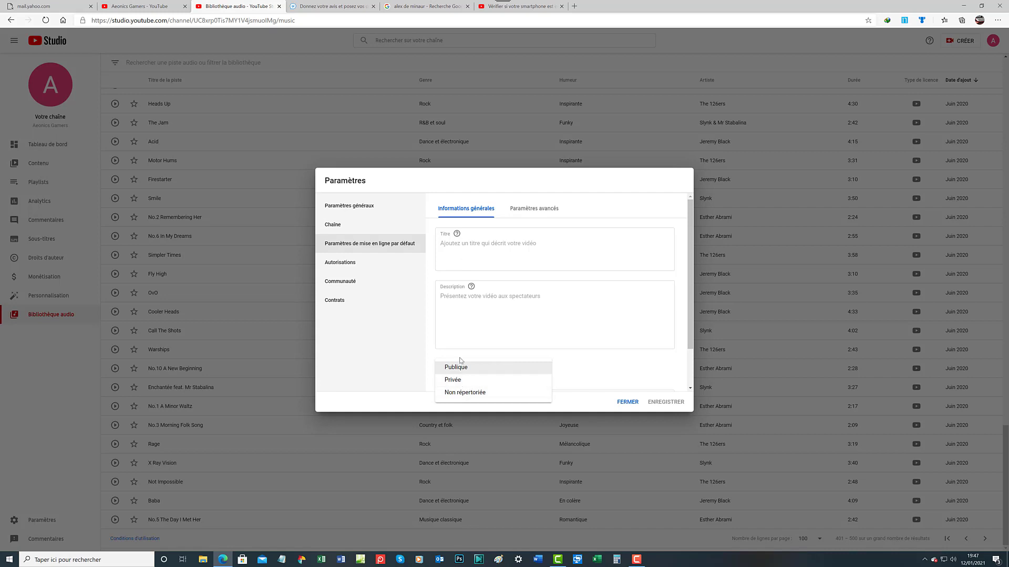
left_click(461, 359)
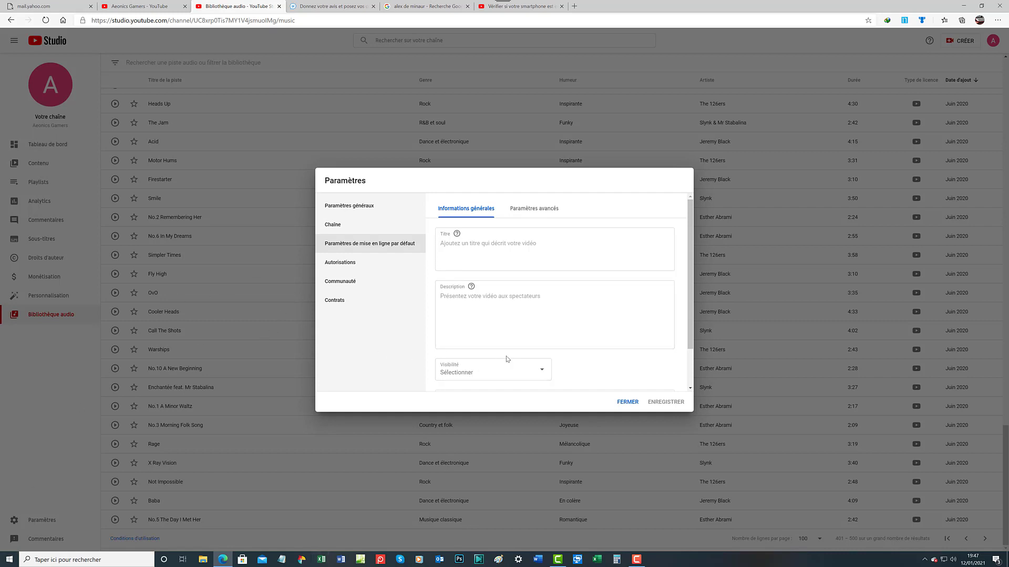
left_click(541, 373)
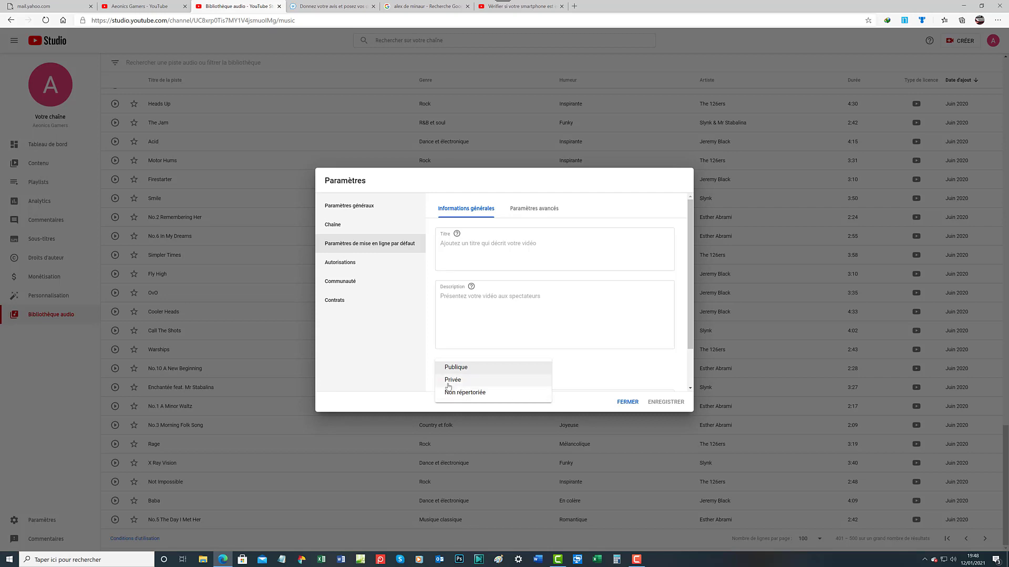
left_click(570, 391)
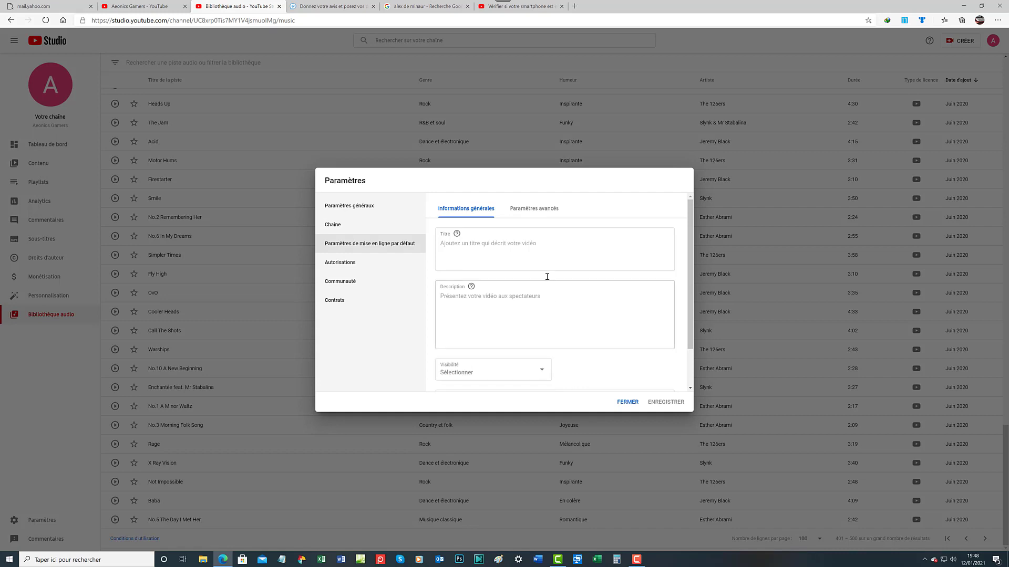
Show the Autorisations section, listing the channel account as sole Propriétaire
left_click(367, 266)
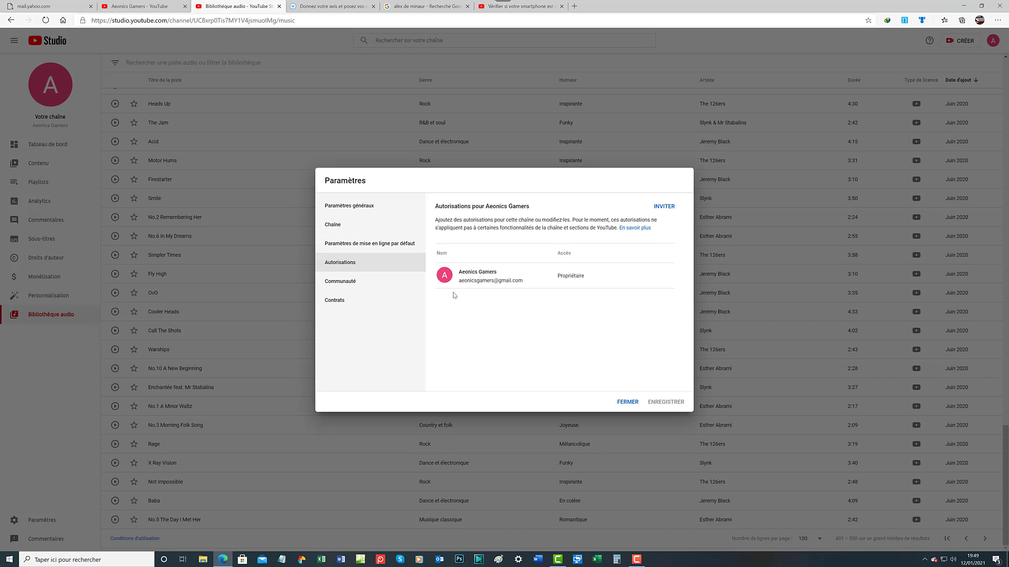
Open the Communauté section's automated filters for moderators, approved users and hidden users
left_click(341, 284)
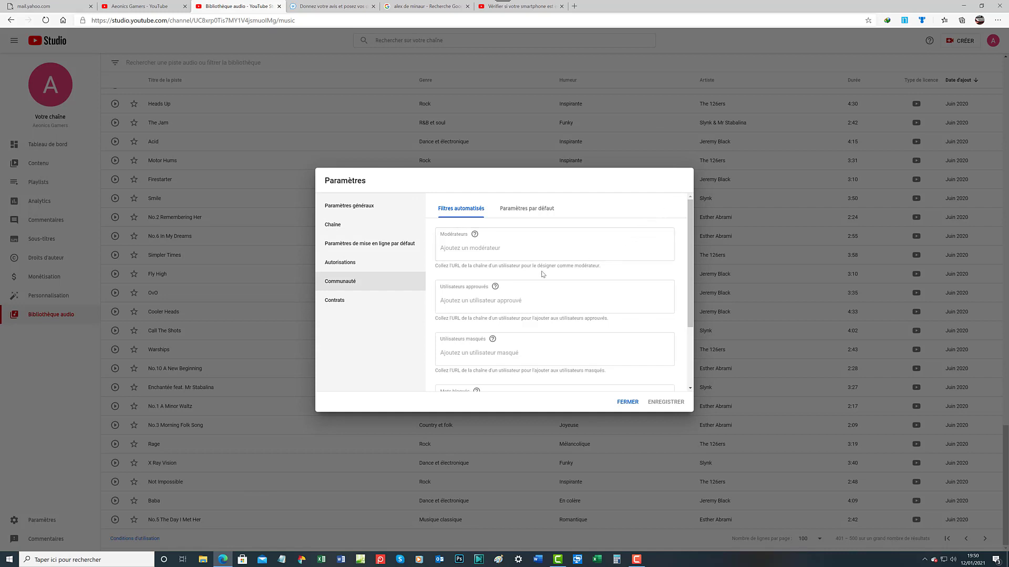
Scroll the automated filters down to 'Bloquer les liens', then view the Paramètres par défaut comment defaults
scroll(543, 274, "down", 1)
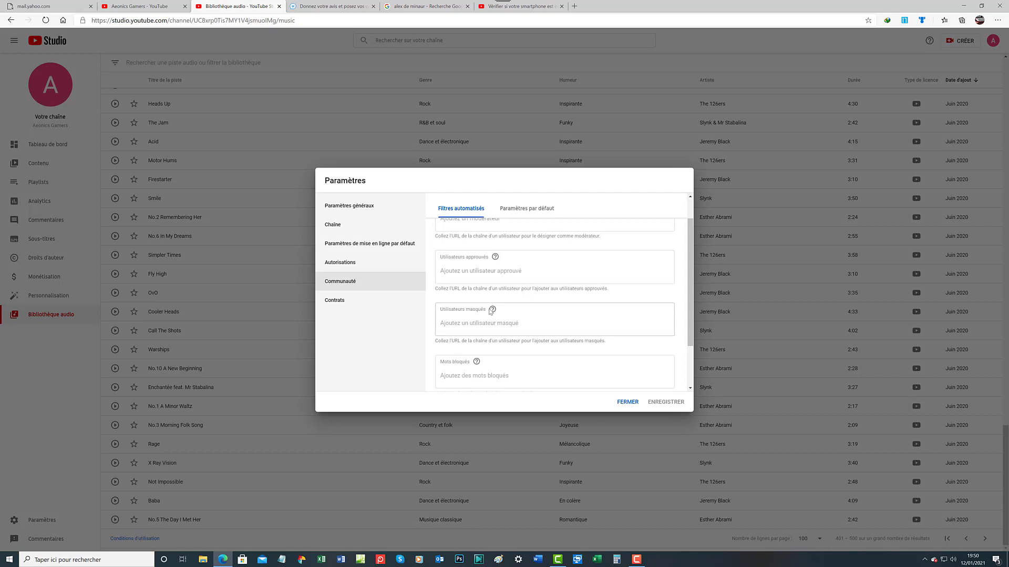
mouse_move(497, 260)
scroll(503, 340, "down", 1)
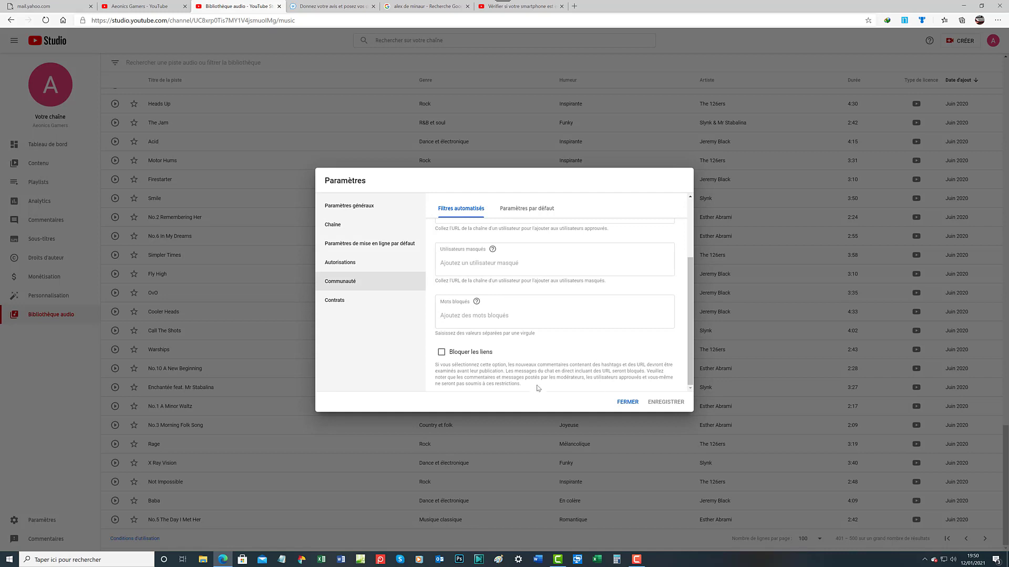
left_click(532, 209)
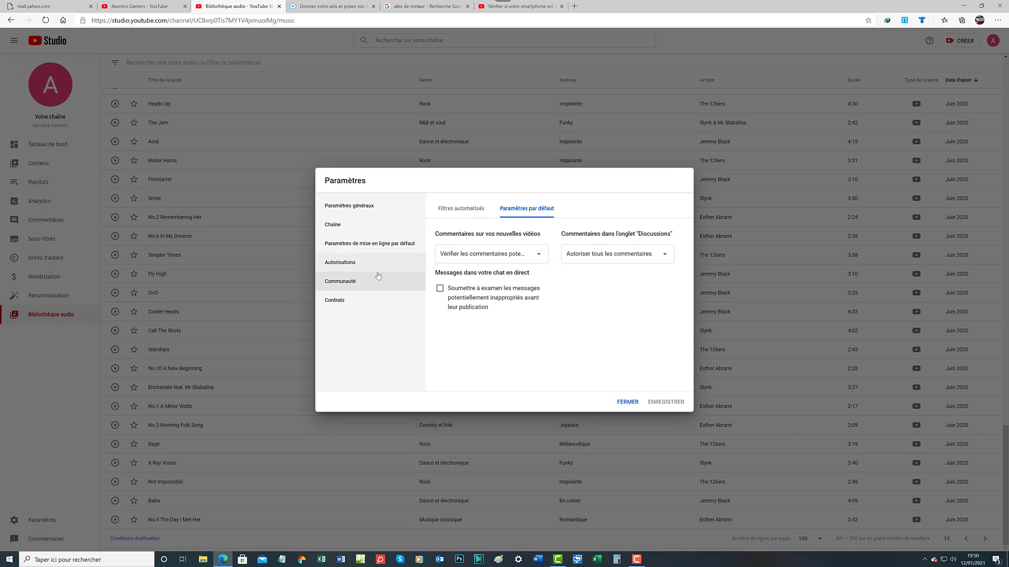
Go back to Filtres automatisés, then view the Contrats section about YouTube's terms of use
left_click(448, 209)
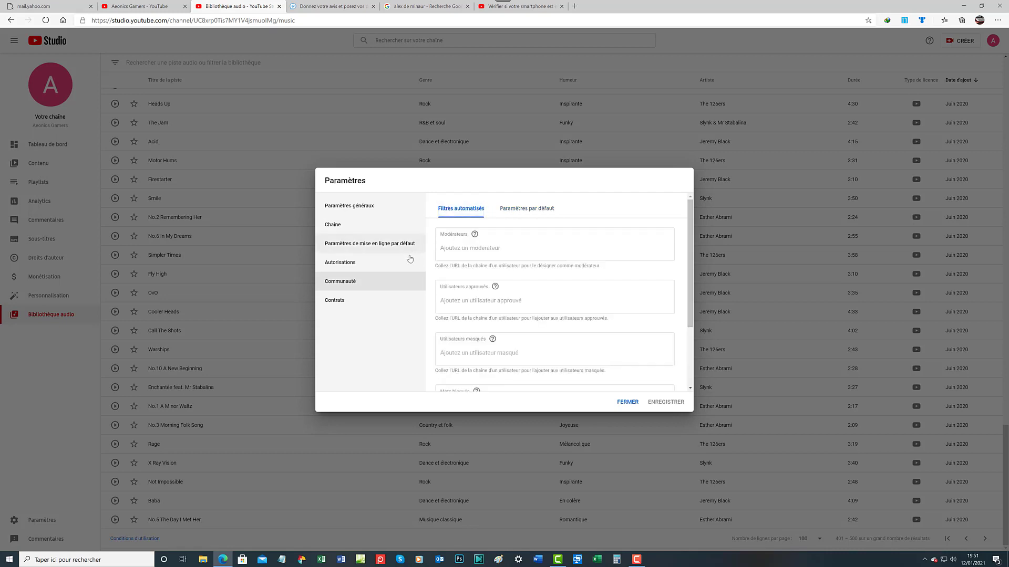
left_click(342, 304)
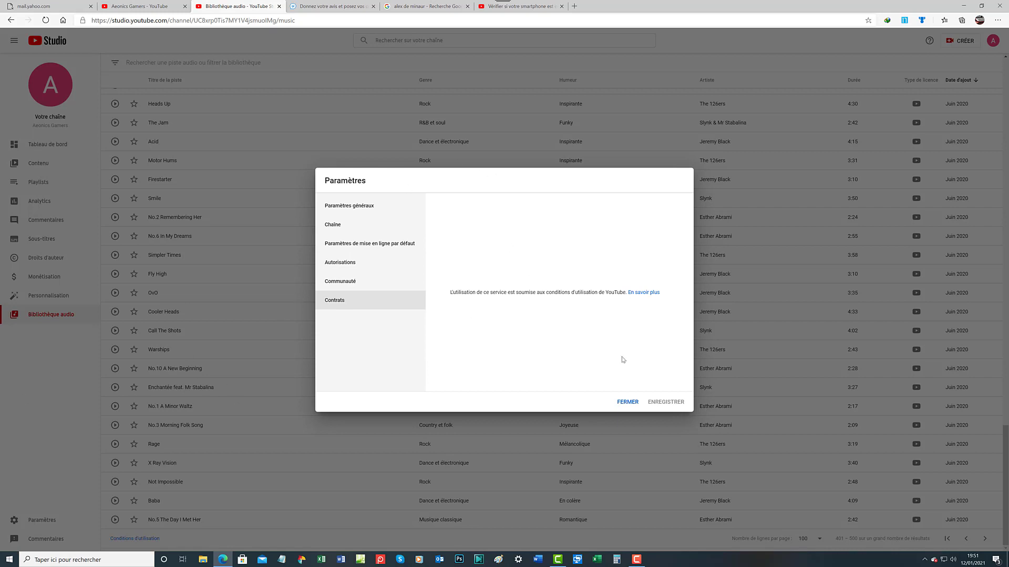
Close the Paramètres dialog and bring up the Commentaires feedback form over the audio library
left_click(628, 402)
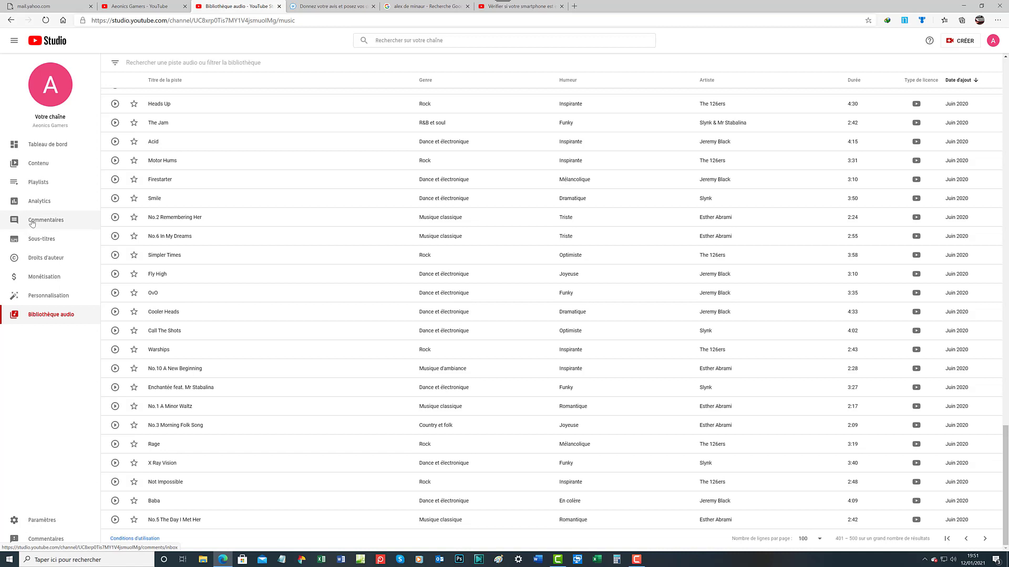
left_click(47, 540)
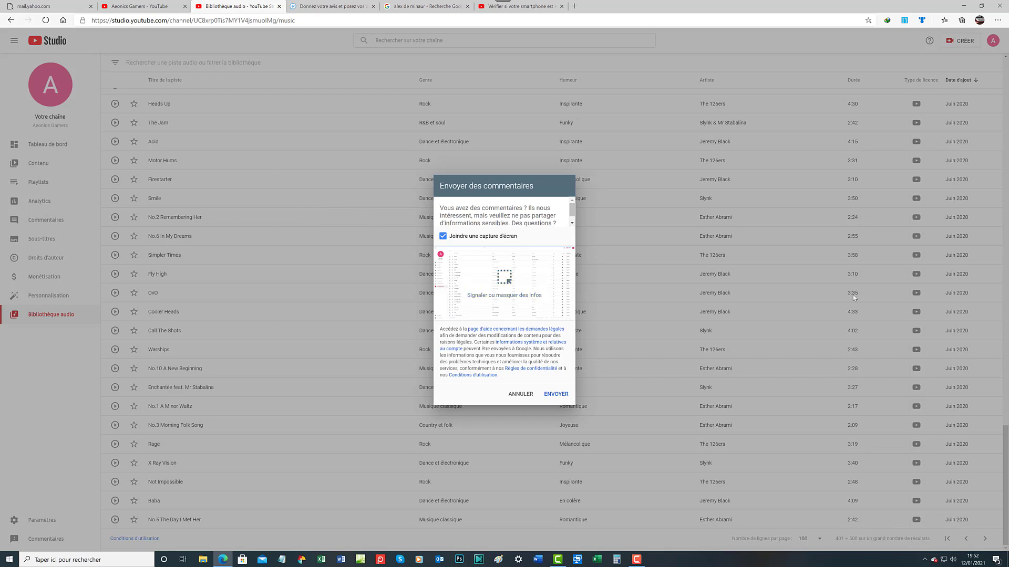
Cancel the Envoyer des commentaires form without sending, returning to audio library tracks 401–500
left_click(516, 397)
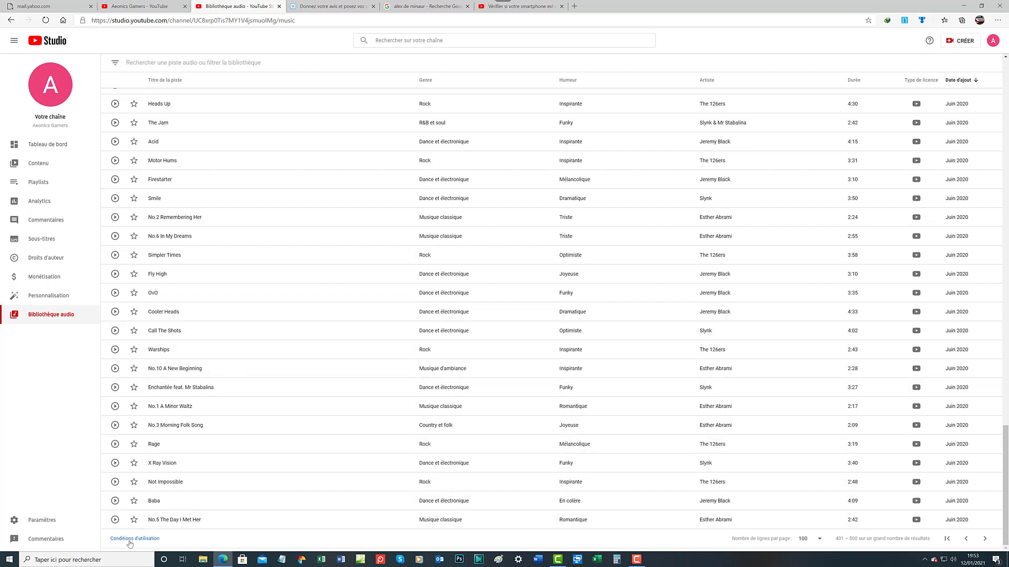
Scroll up and down the Bibliothèque audio track list, then open the avatar's account menu
scroll(257, 263, "up", 7)
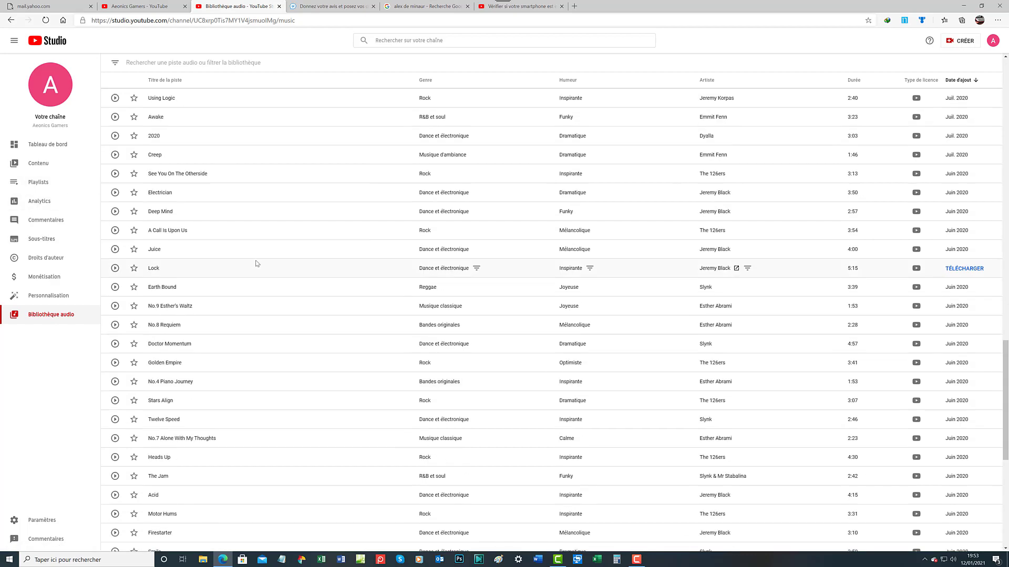
scroll(257, 263, "up", 10)
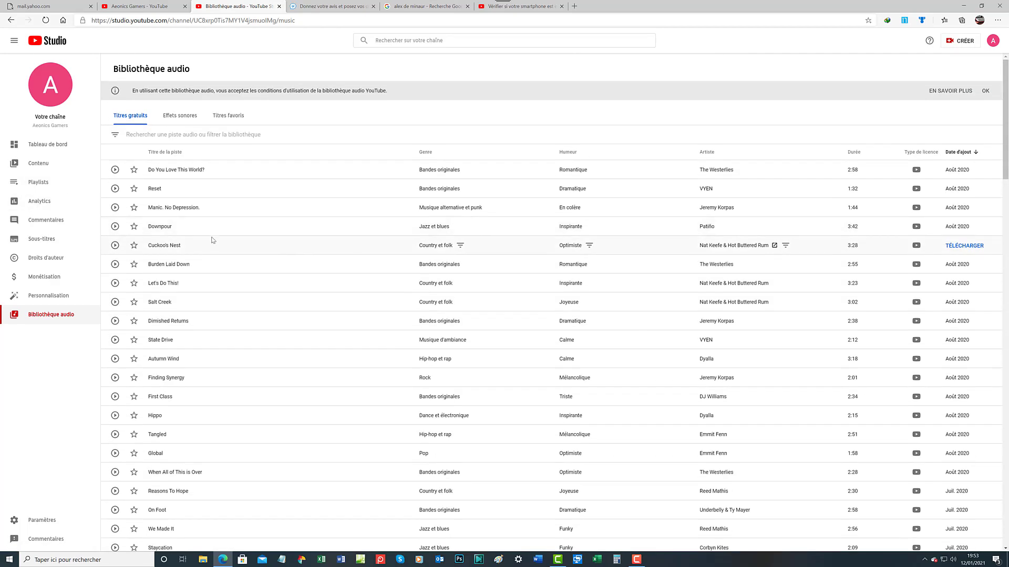
scroll(212, 241, "down", 15)
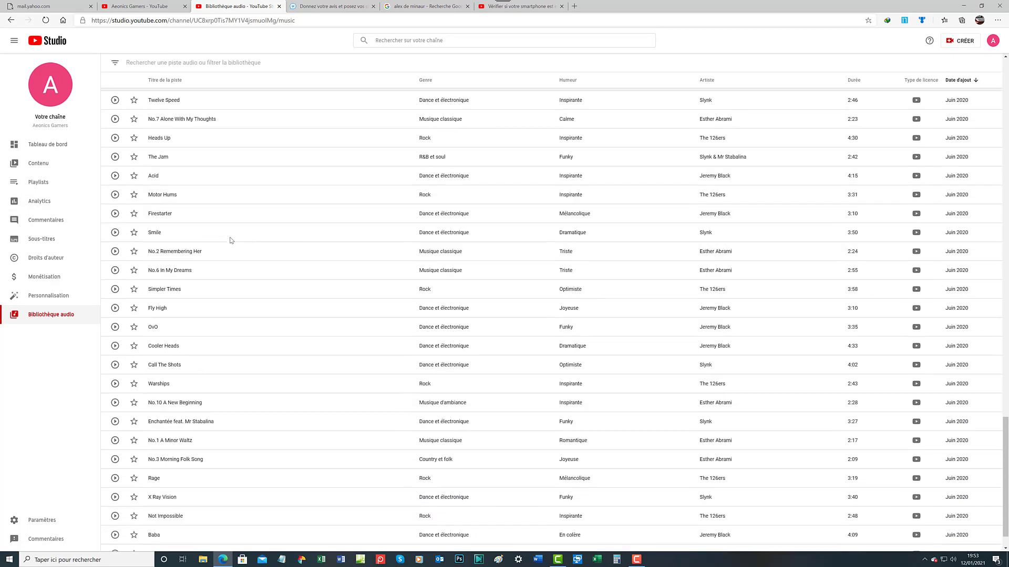
scroll(231, 240, "down", 1)
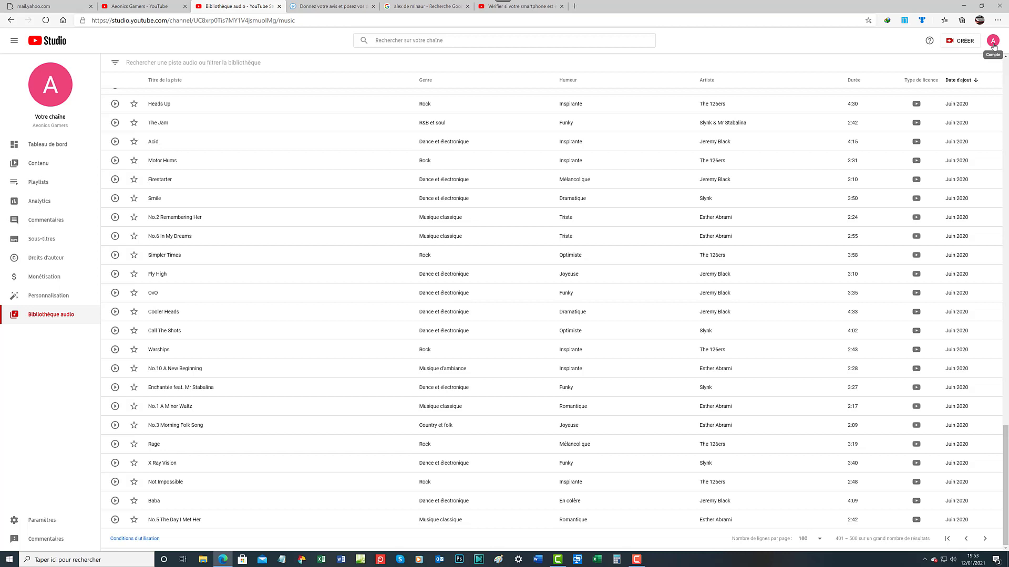
left_click(993, 42)
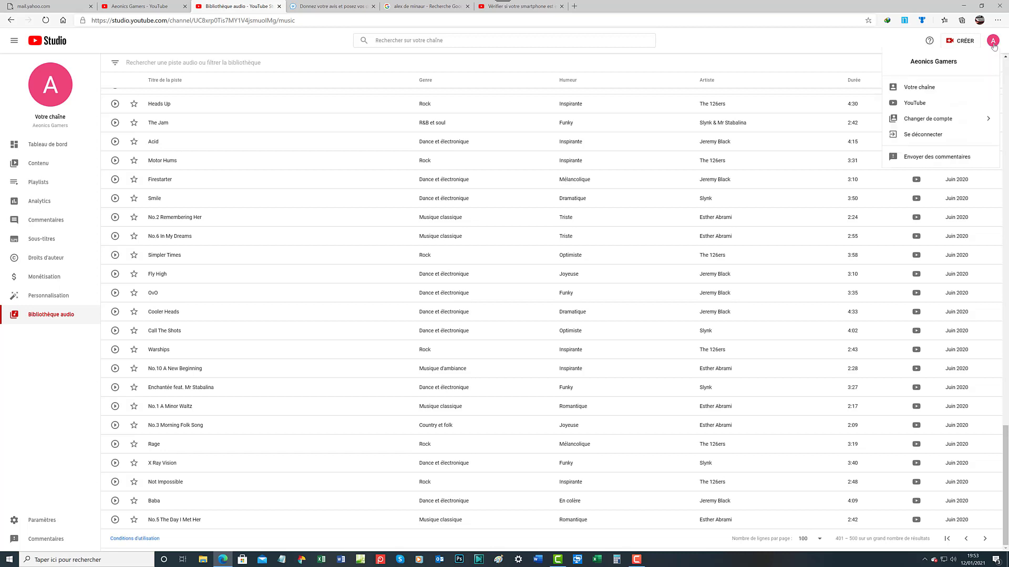